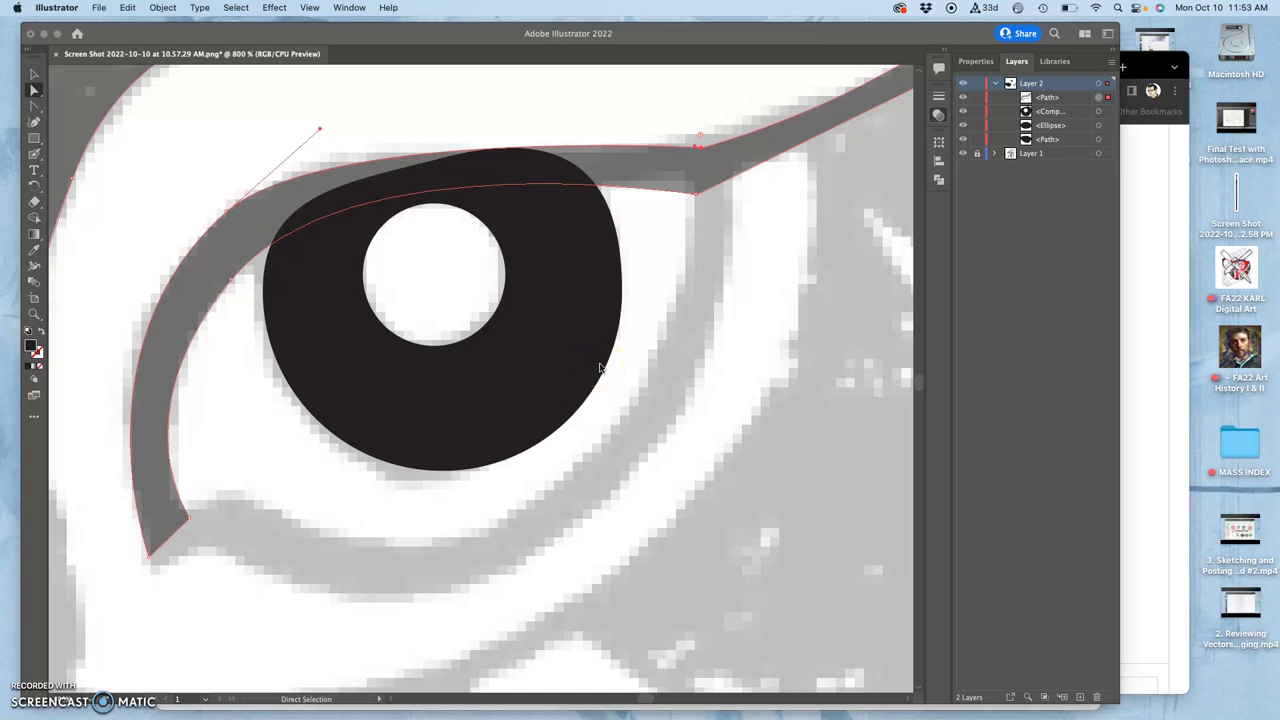
Set the opacity of the selected brow and upper eyelid path to 100% and deselect it.
{"action": "scroll", "coordinate": [600, 367], "scroll_direction": "up", "scroll_amount": 5}
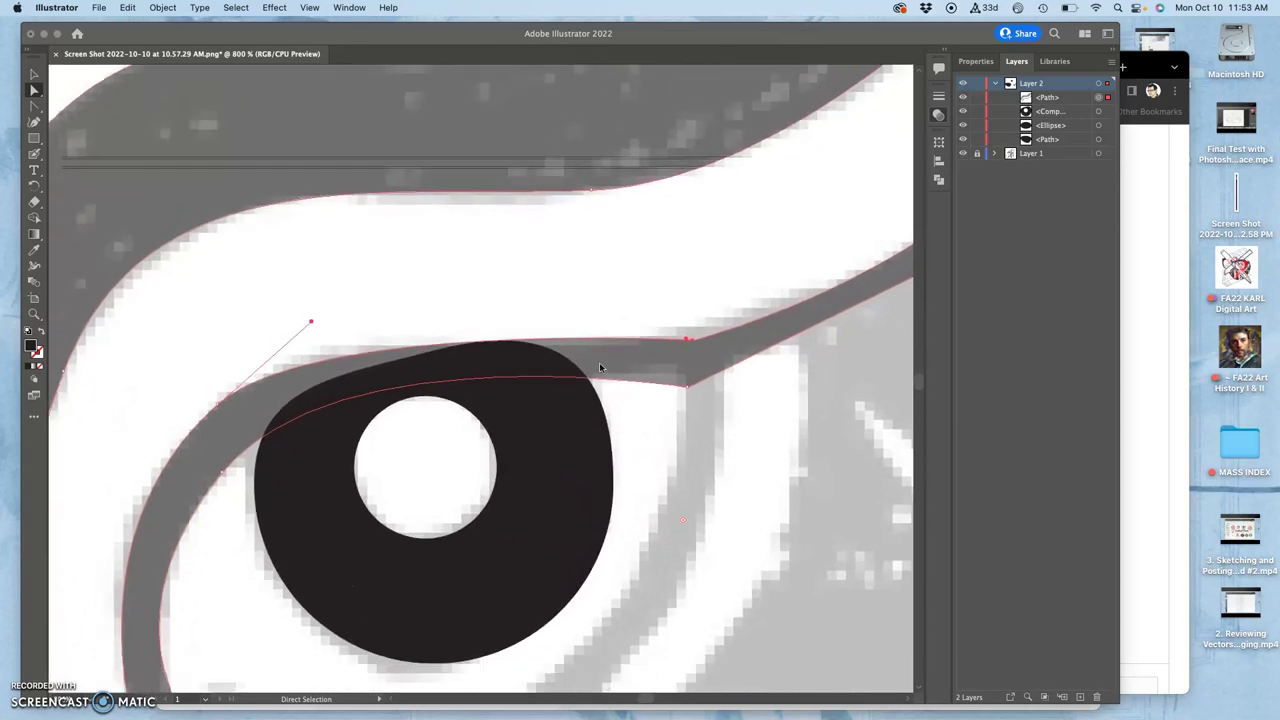
{"action": "scroll", "coordinate": [599, 367], "scroll_direction": "down", "scroll_amount": 1}
{"action": "scroll", "coordinate": [586, 363], "scroll_direction": "down", "scroll_amount": 4}
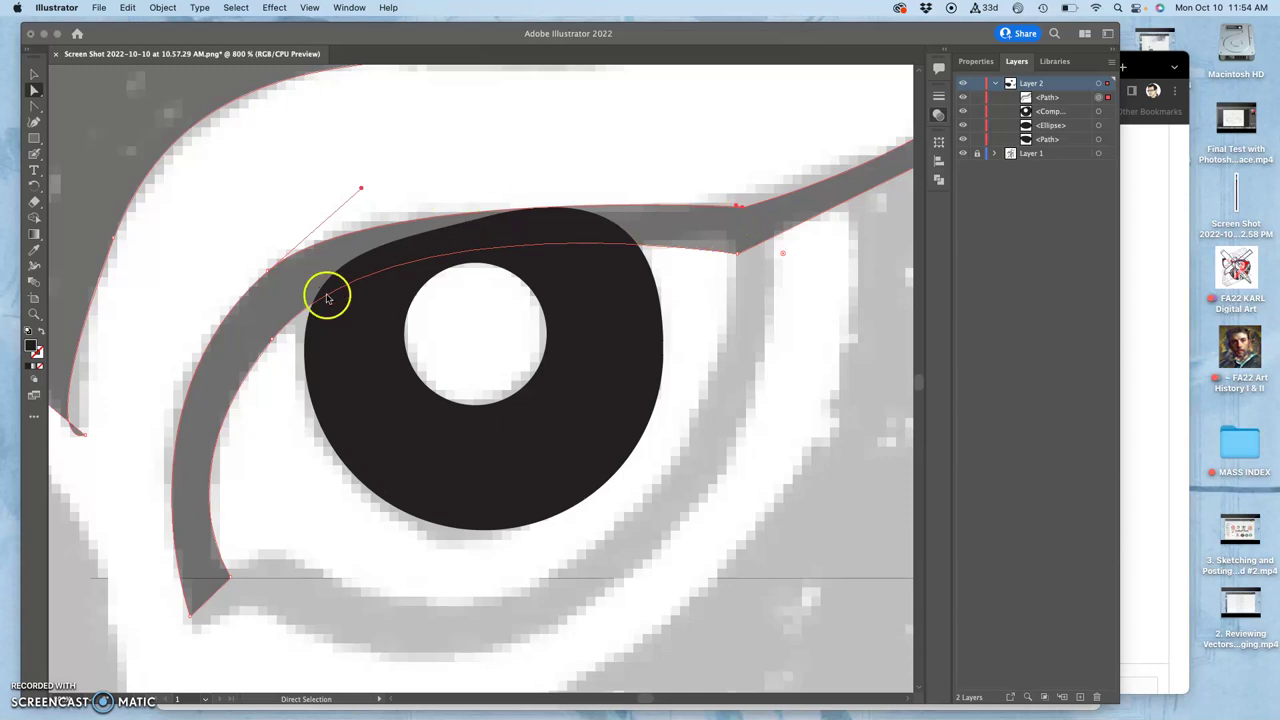
{"action": "left_click", "coordinate": [938, 115]}
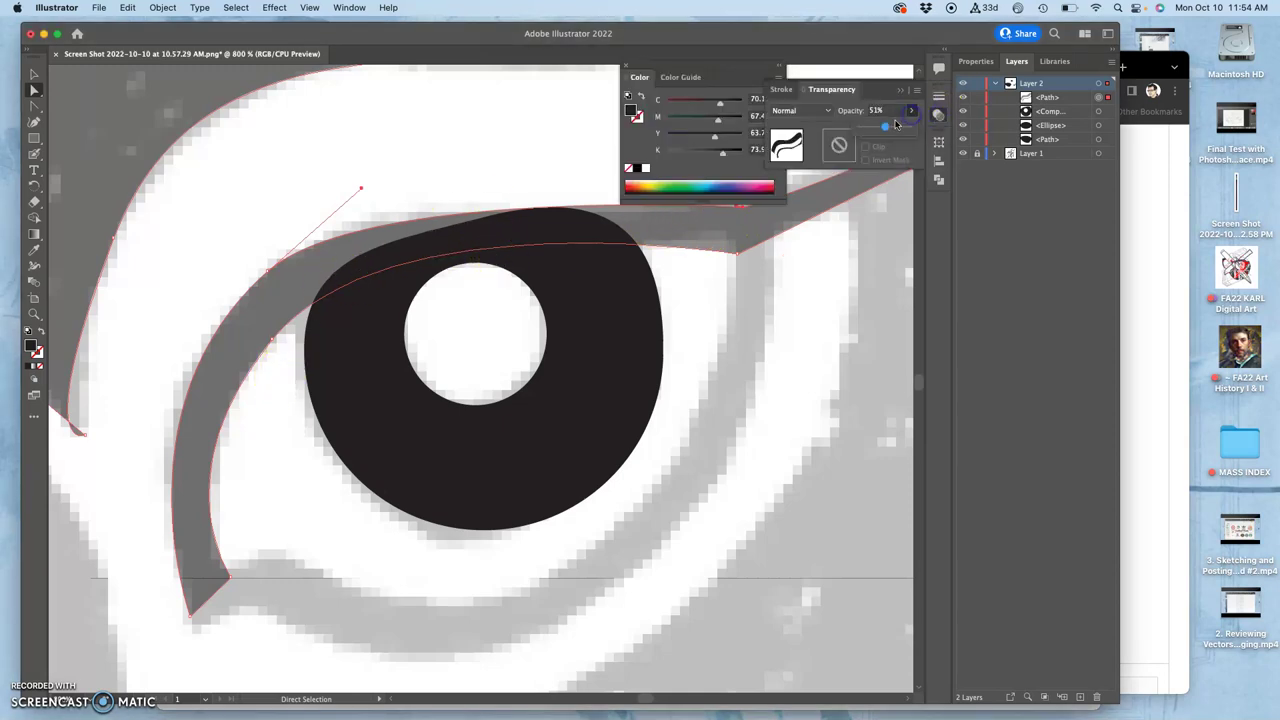
{"action": "left_click", "coordinate": [826, 300]}
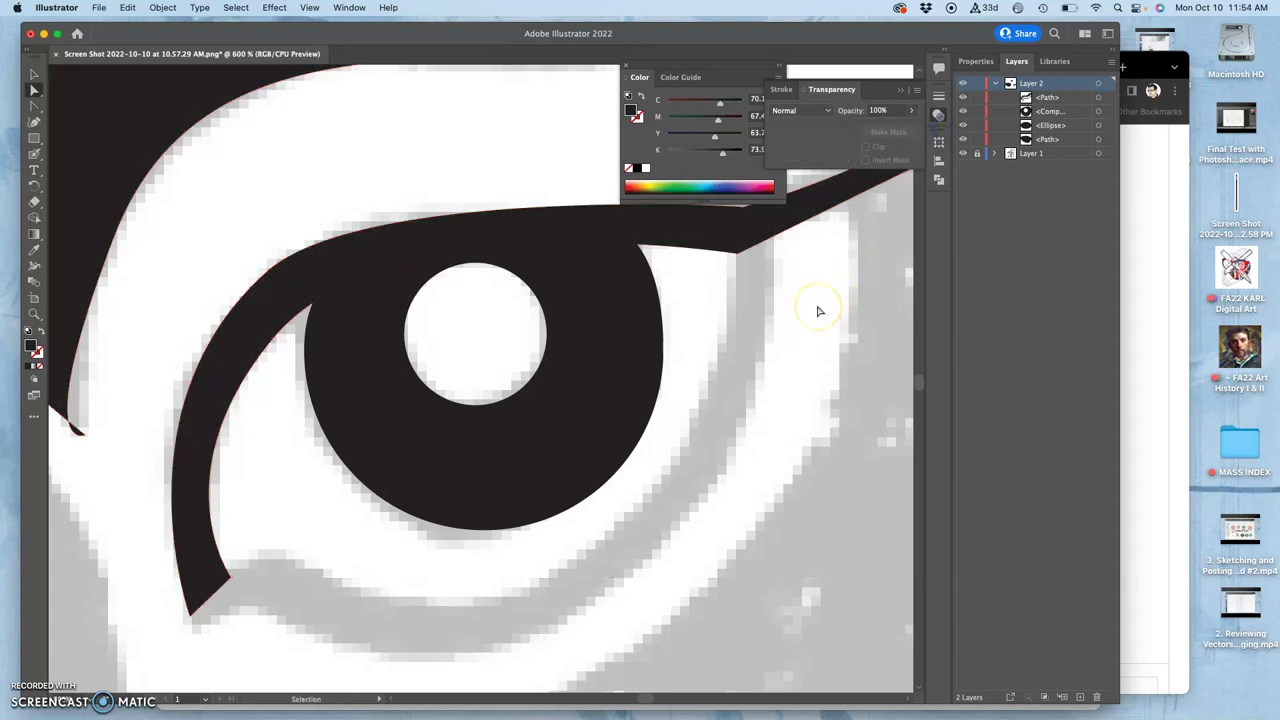
Activate the Curvature tool with the whole eye in view at 600% zoom.
{"action": "key", "text": "super+1"}
{"action": "key", "text": "super+equal"}
{"action": "key", "text": "super+equal"}
{"action": "key", "text": "super+equal"}
{"action": "key", "text": "super+equal"}
{"action": "key", "text": "super+equal"}
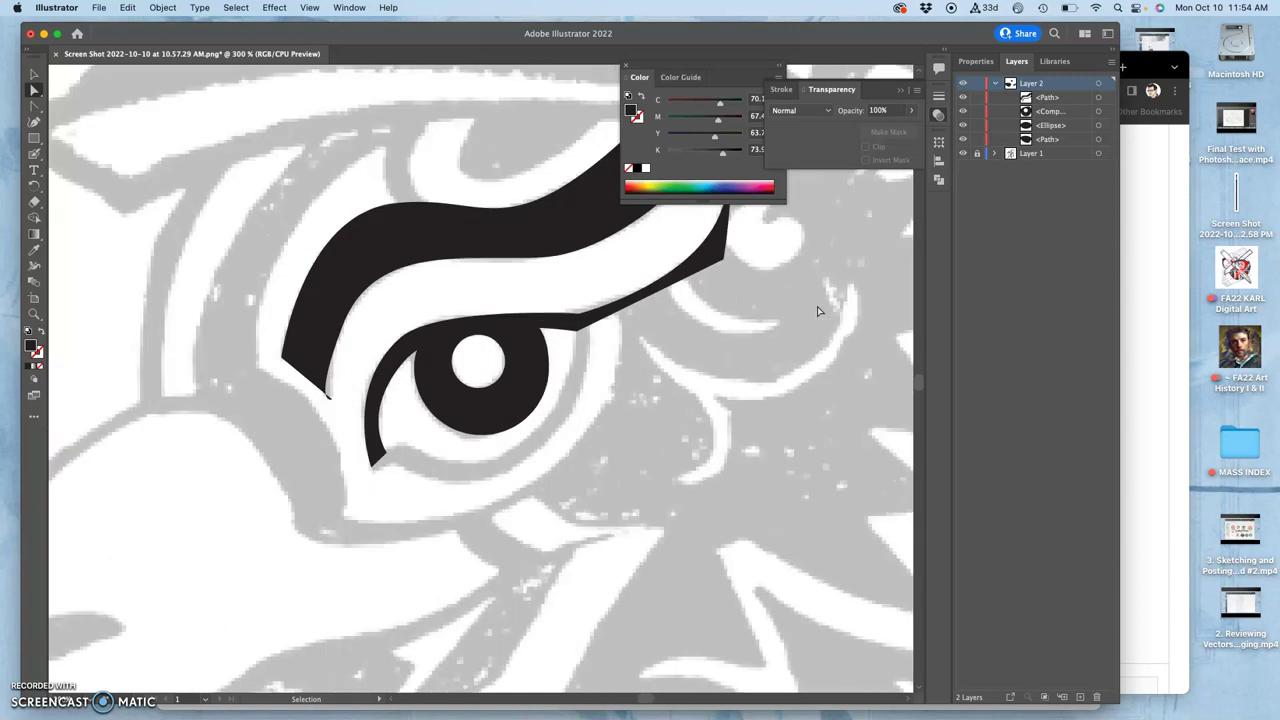
{"action": "key", "text": "super+minus"}
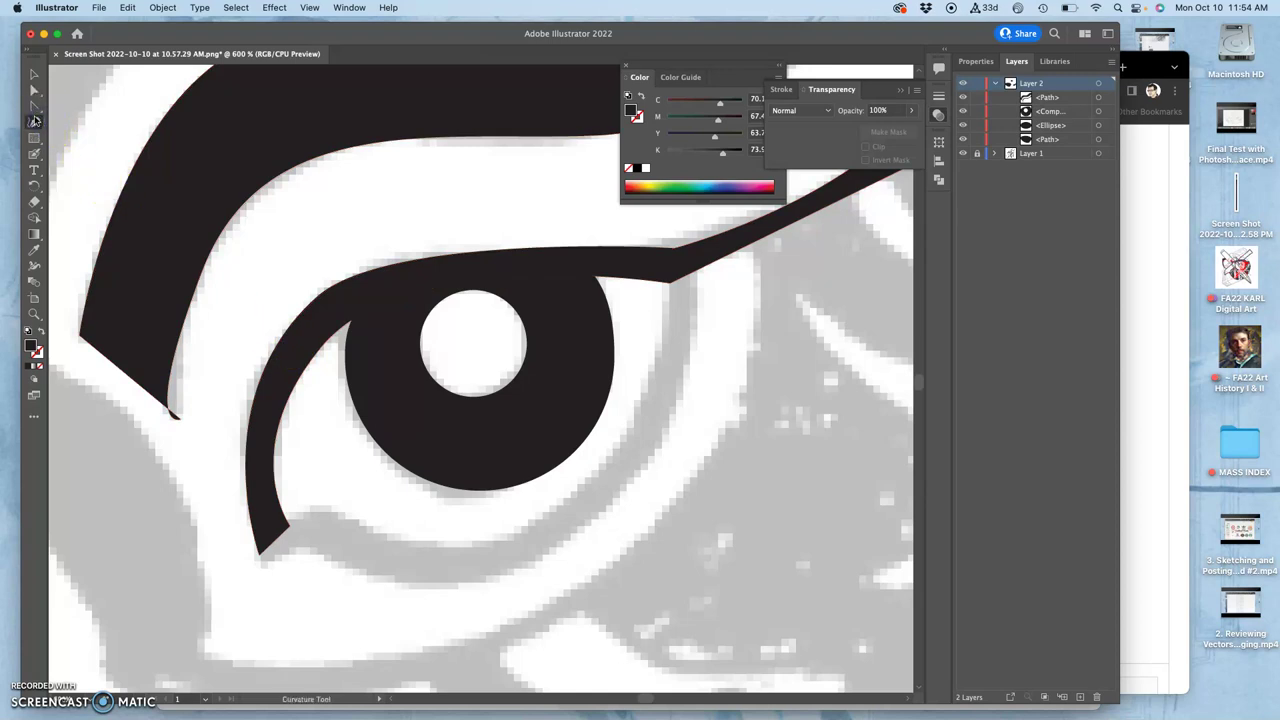
{"action": "left_click", "coordinate": [35, 107]}
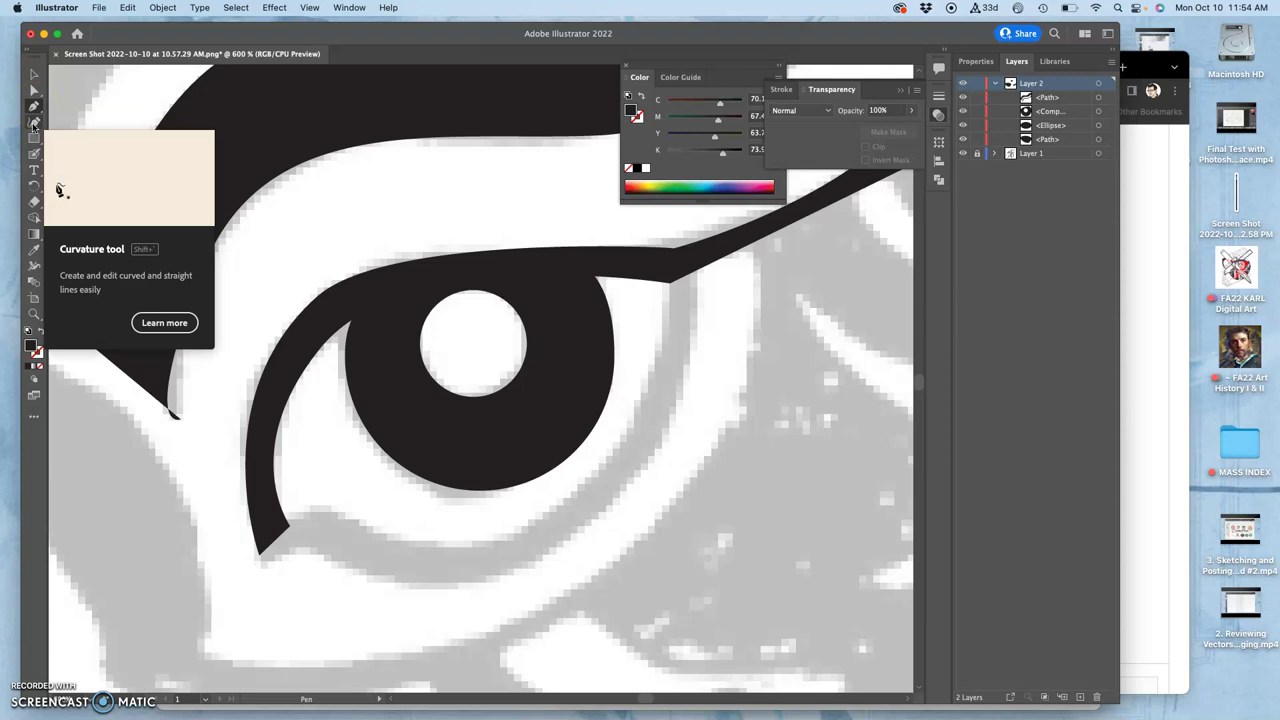
{"action": "left_click", "coordinate": [33, 124]}
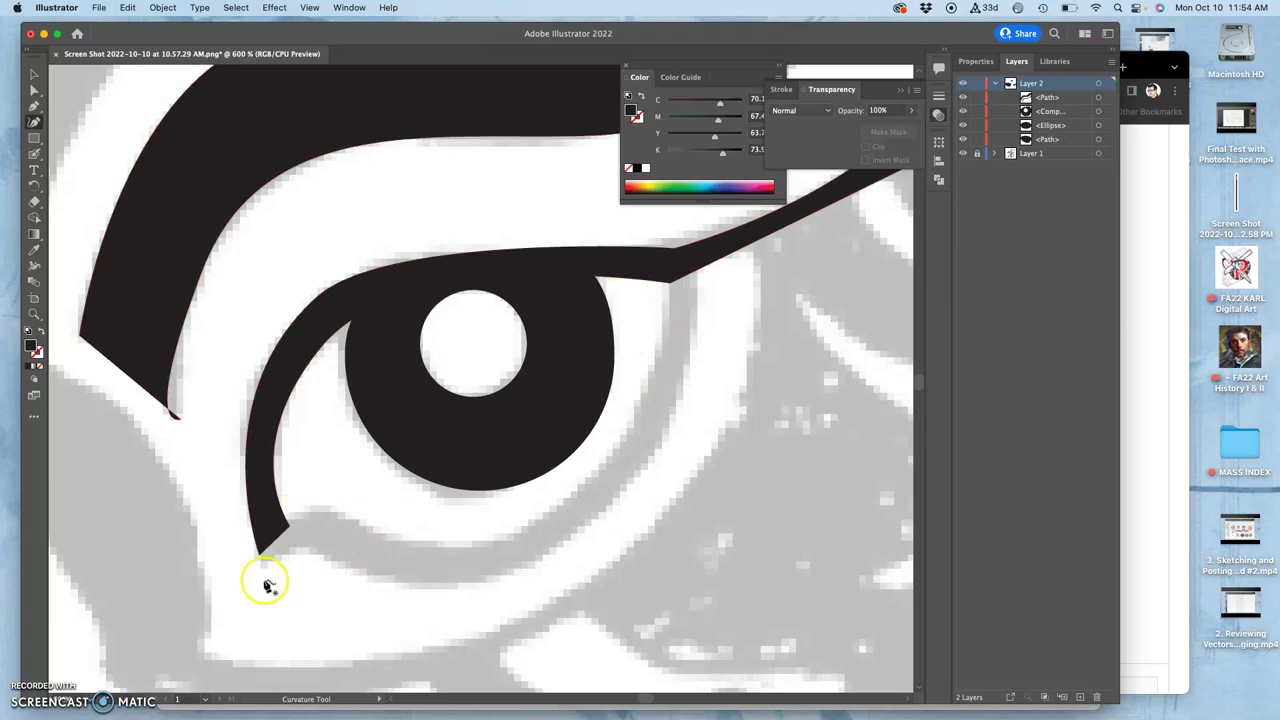
{"action": "left_click_drag", "start_coordinate": [262, 553], "coordinate": [288, 518]}
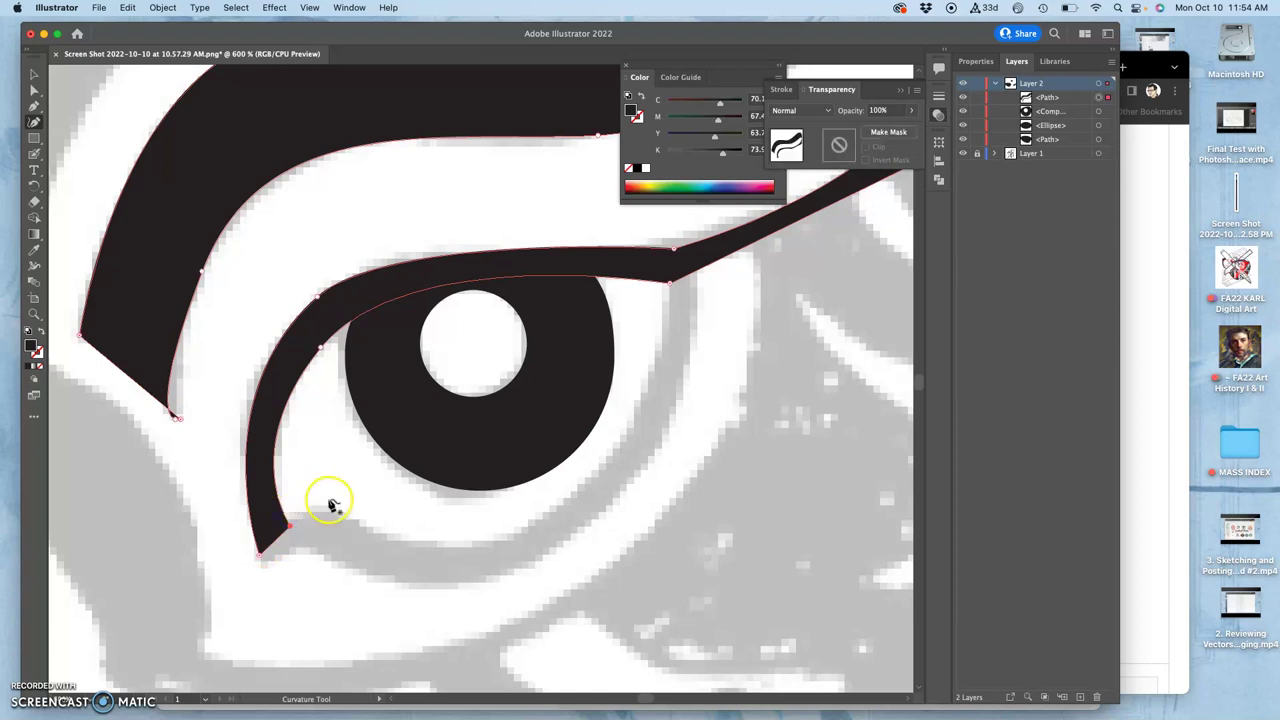
{"action": "left_click", "coordinate": [378, 530]}
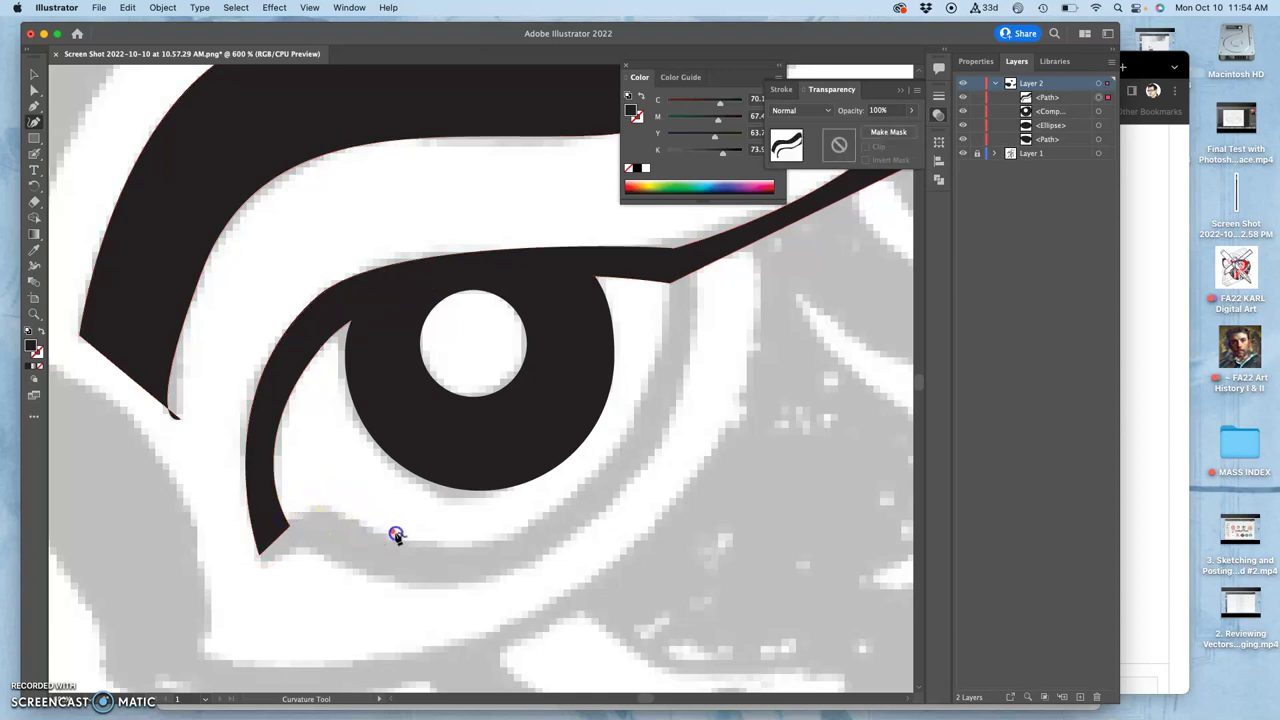
{"action": "left_click", "coordinate": [400, 538]}
{"action": "left_click", "coordinate": [286, 521]}
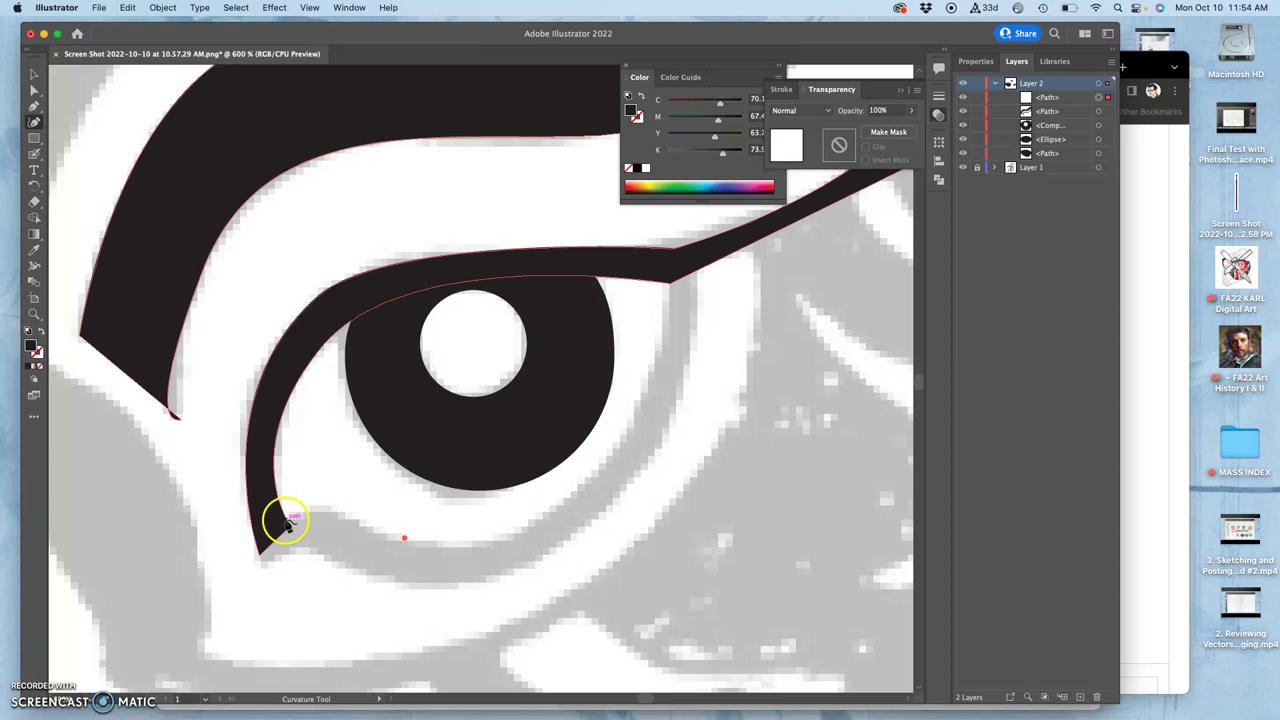
{"action": "left_click_drag", "start_coordinate": [311, 509], "coordinate": [370, 517]}
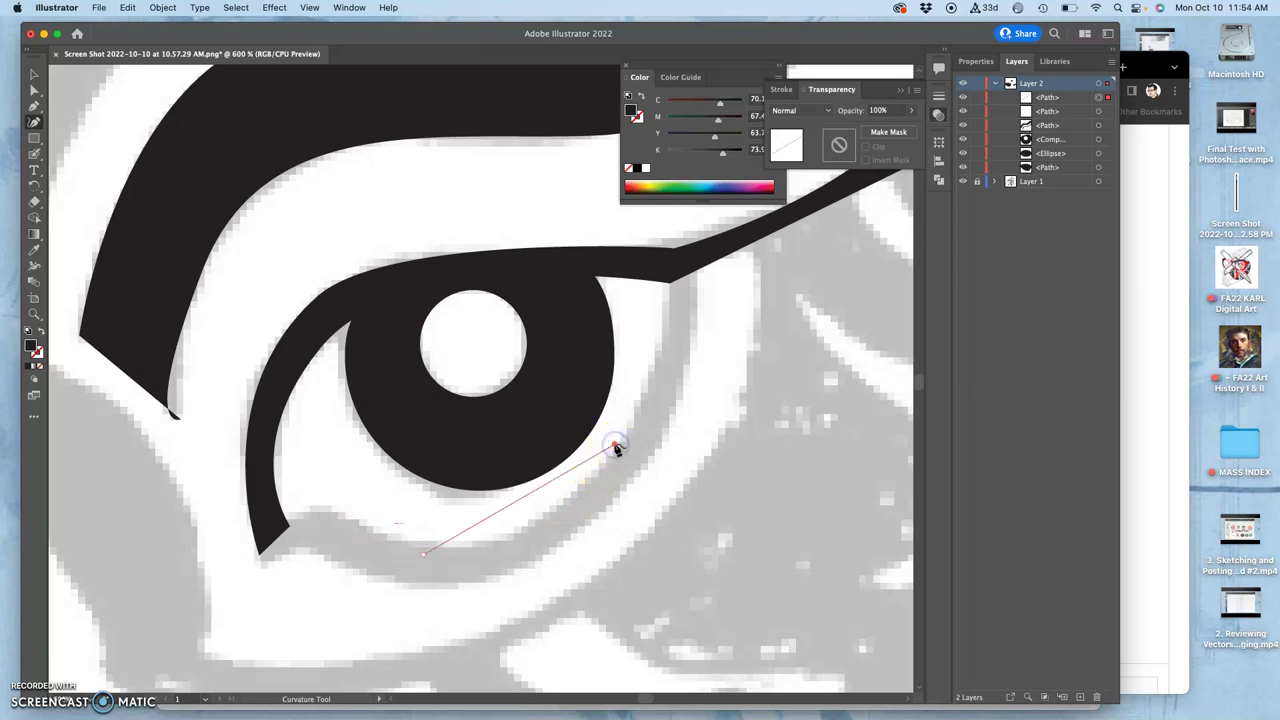
{"action": "key", "text": "super+z"}
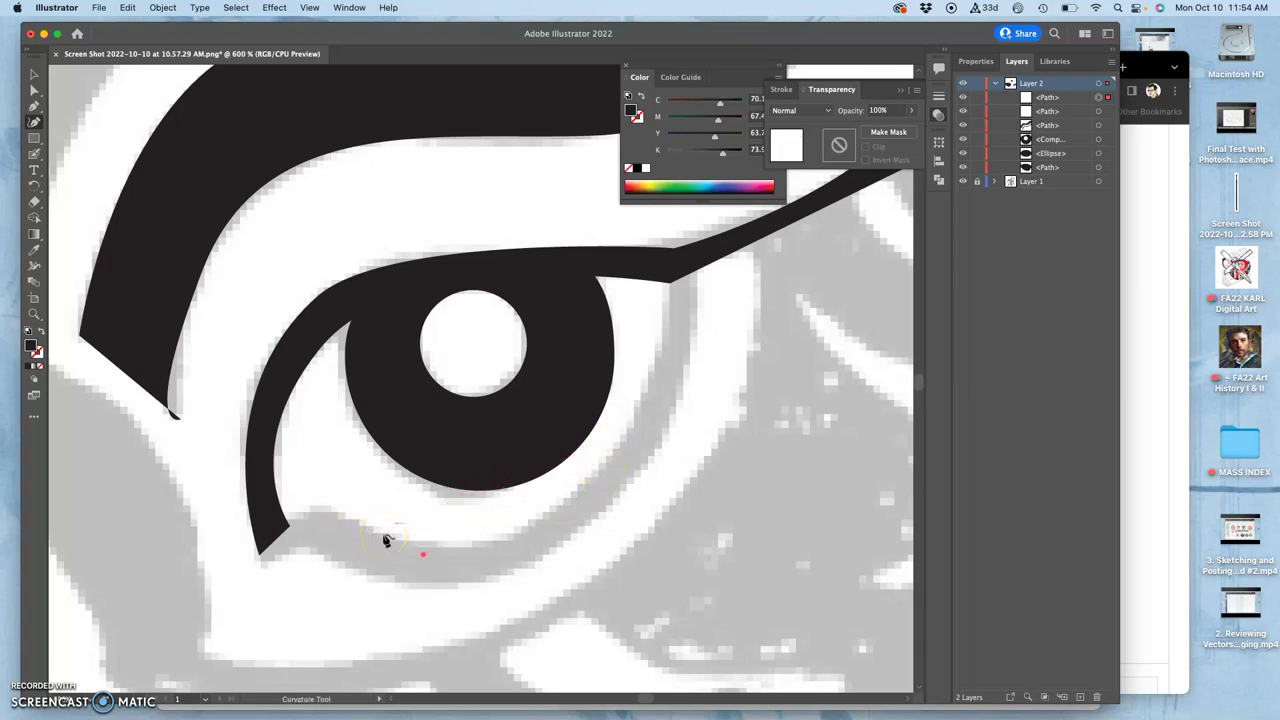
{"action": "key", "text": "super+z"}
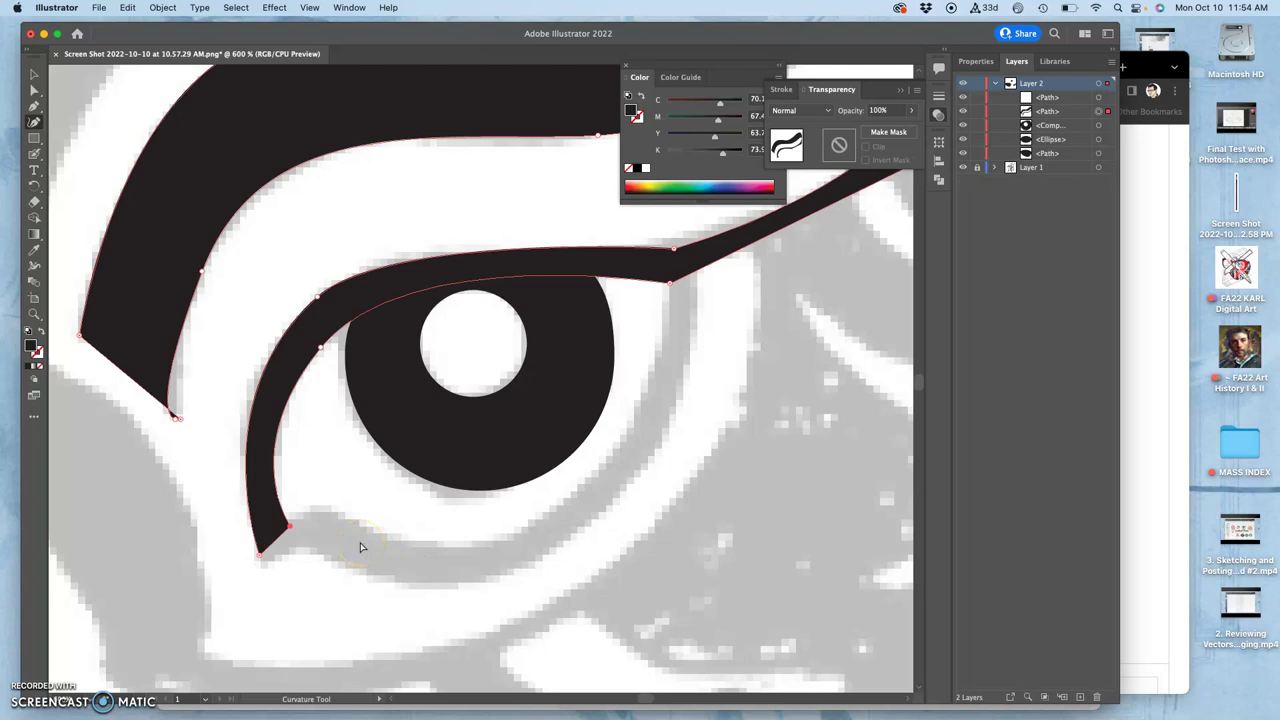
{"action": "double_click", "coordinate": [293, 523]}
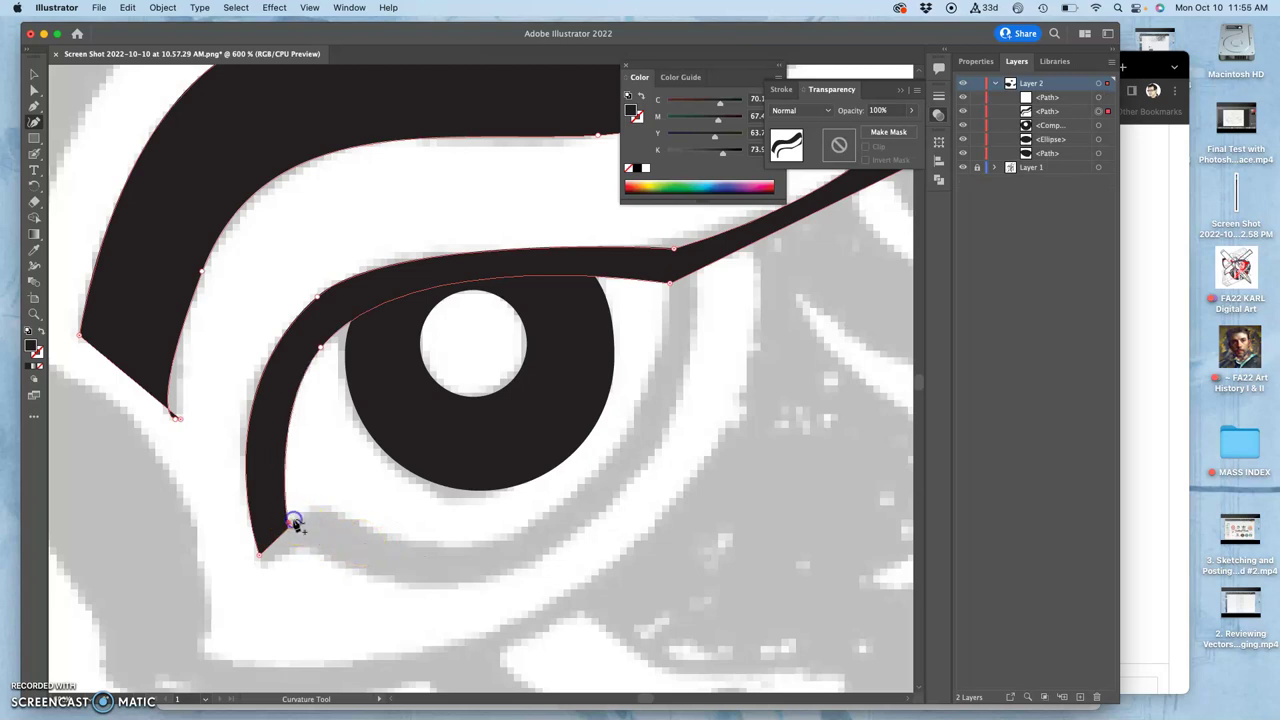
{"action": "key", "text": "super+z"}
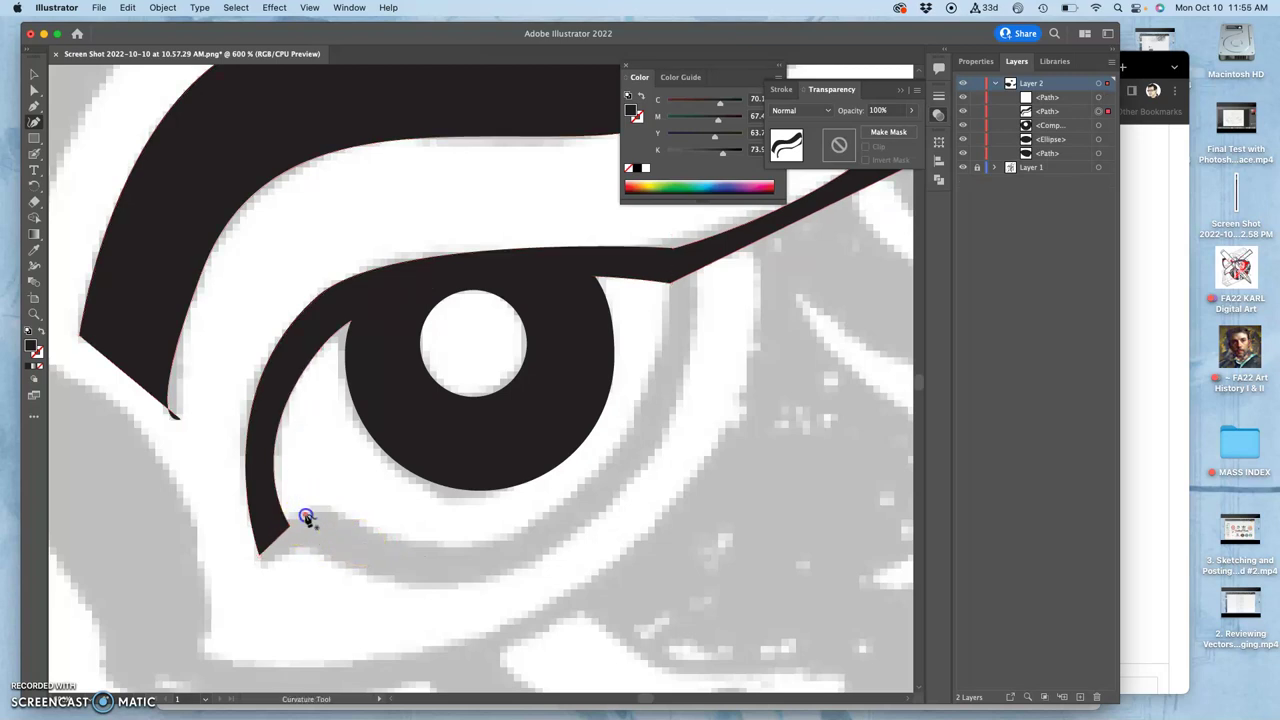
Try to trace the inner edge of the lower eyelid as a curved path from the inner eye corner, and delete the path.
{"action": "left_click", "coordinate": [306, 516]}
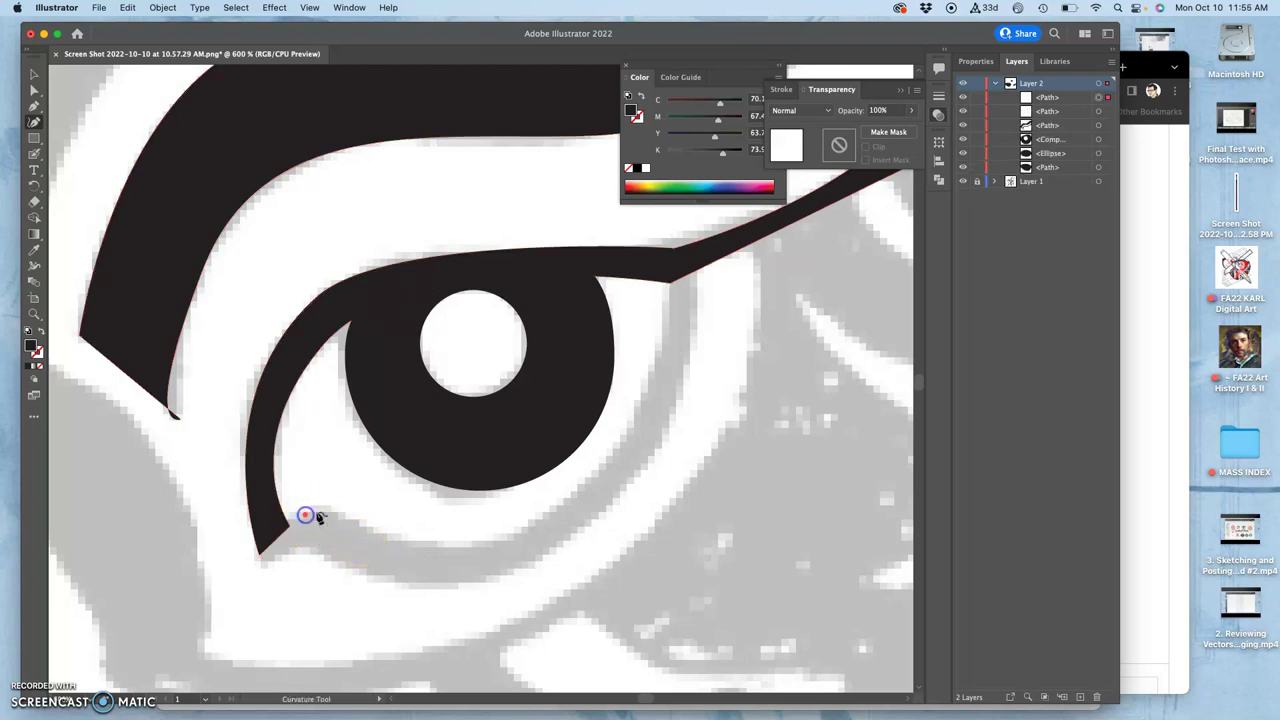
{"action": "left_click", "coordinate": [445, 548]}
{"action": "left_click", "coordinate": [531, 529]}
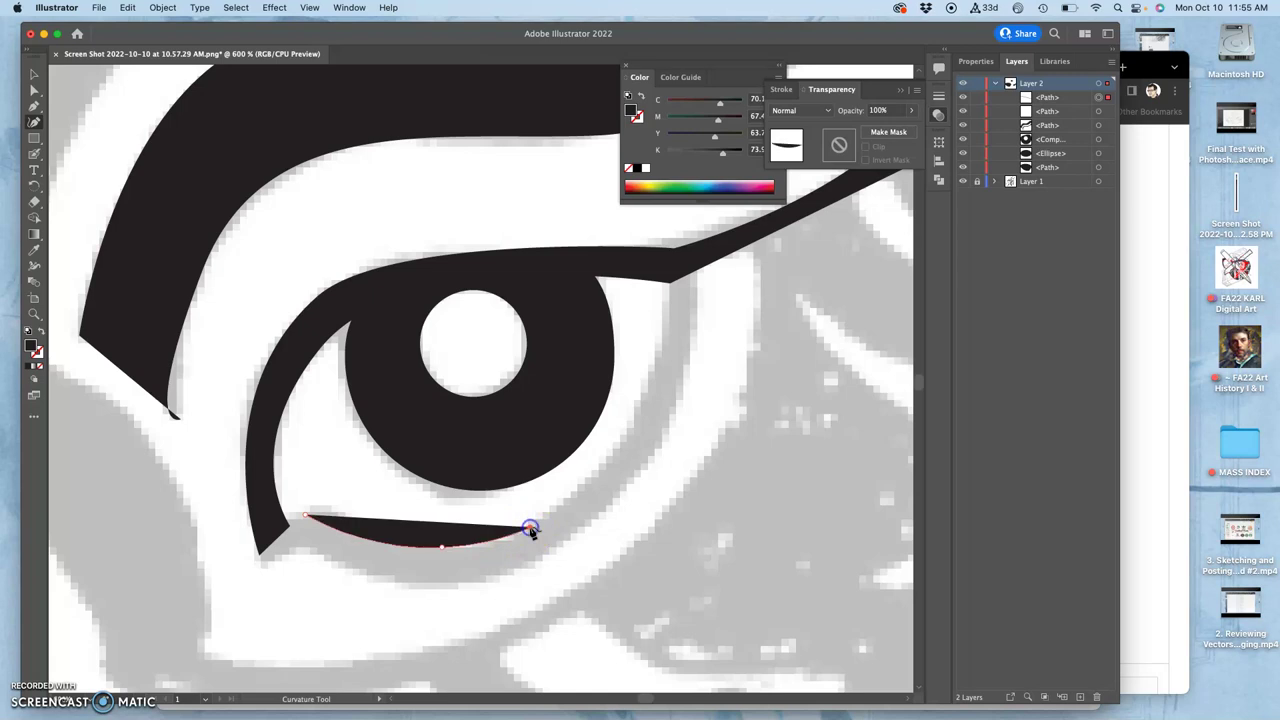
{"action": "left_click", "coordinate": [621, 444]}
{"action": "left_click", "coordinate": [663, 349]}
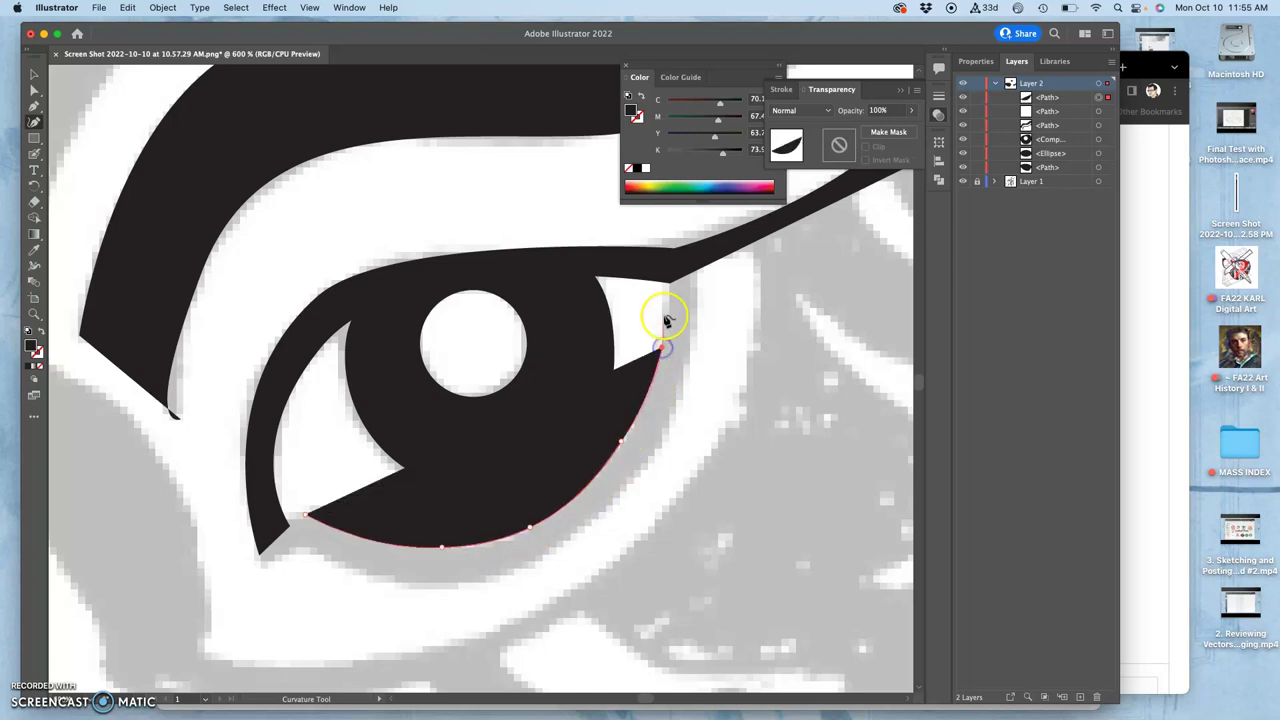
{"action": "left_click", "coordinate": [668, 287]}
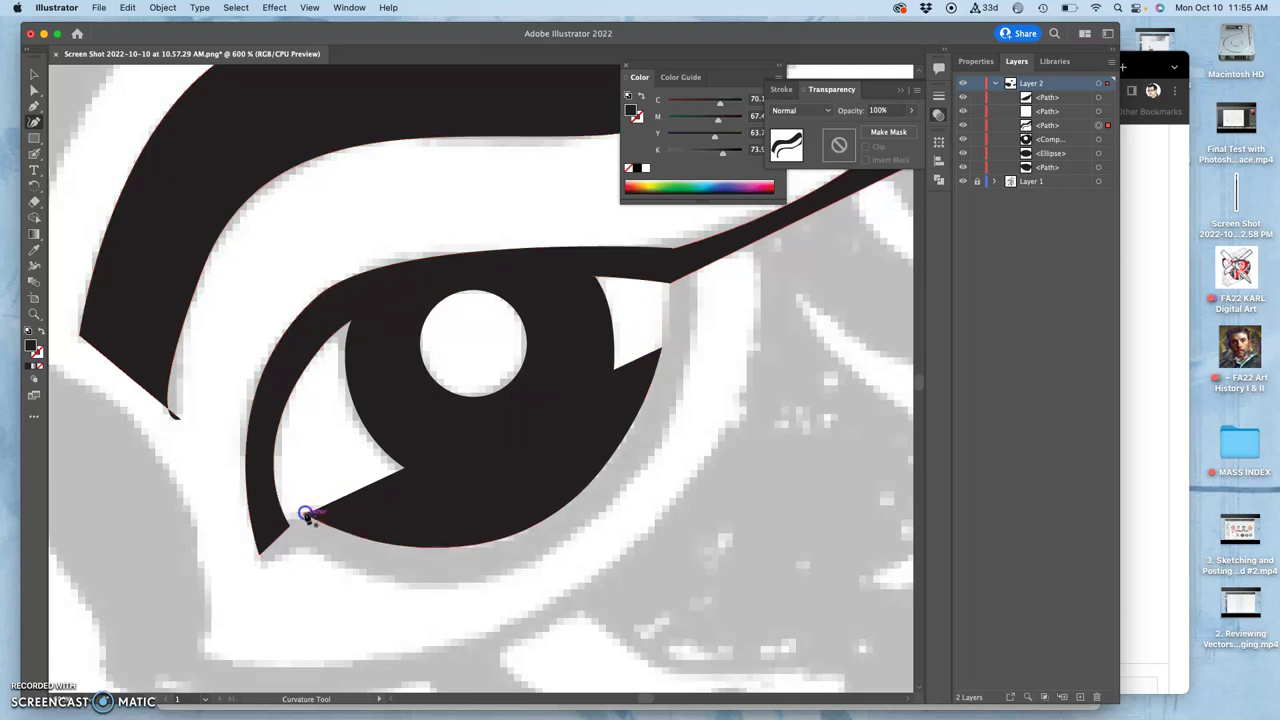
{"action": "left_click", "coordinate": [307, 515]}
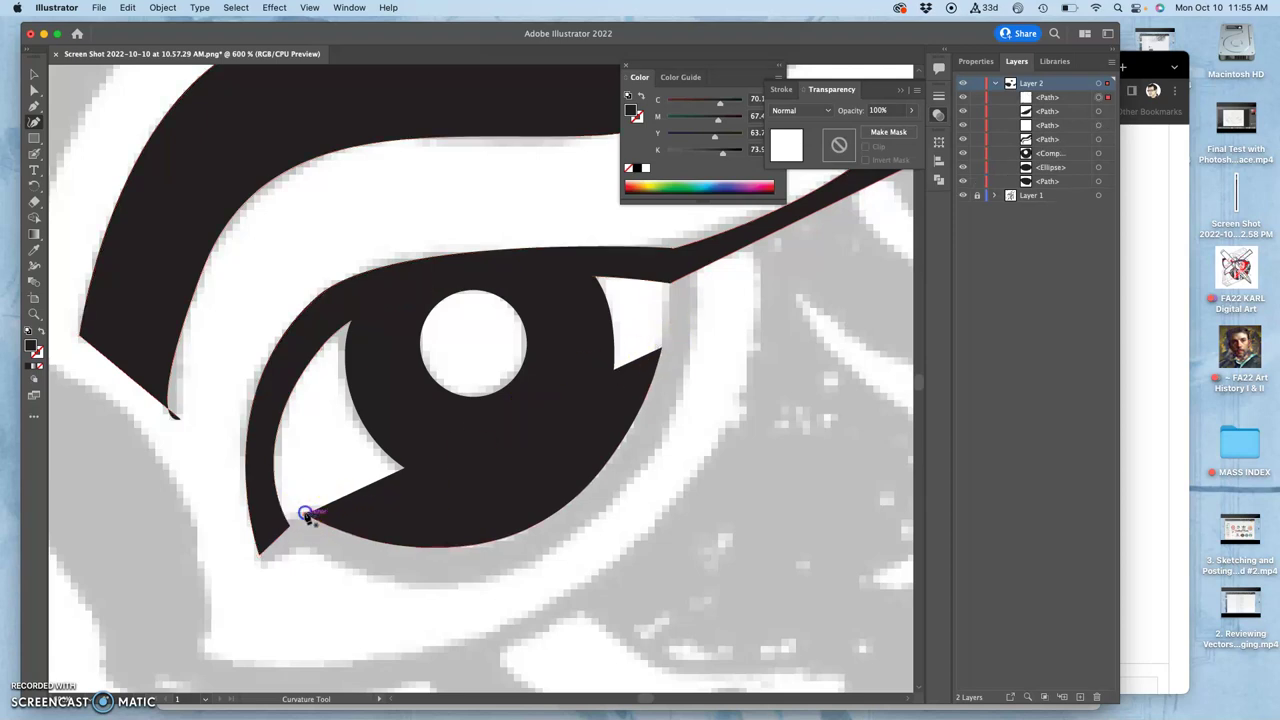
{"action": "left_click", "coordinate": [389, 535], "text": "super"}
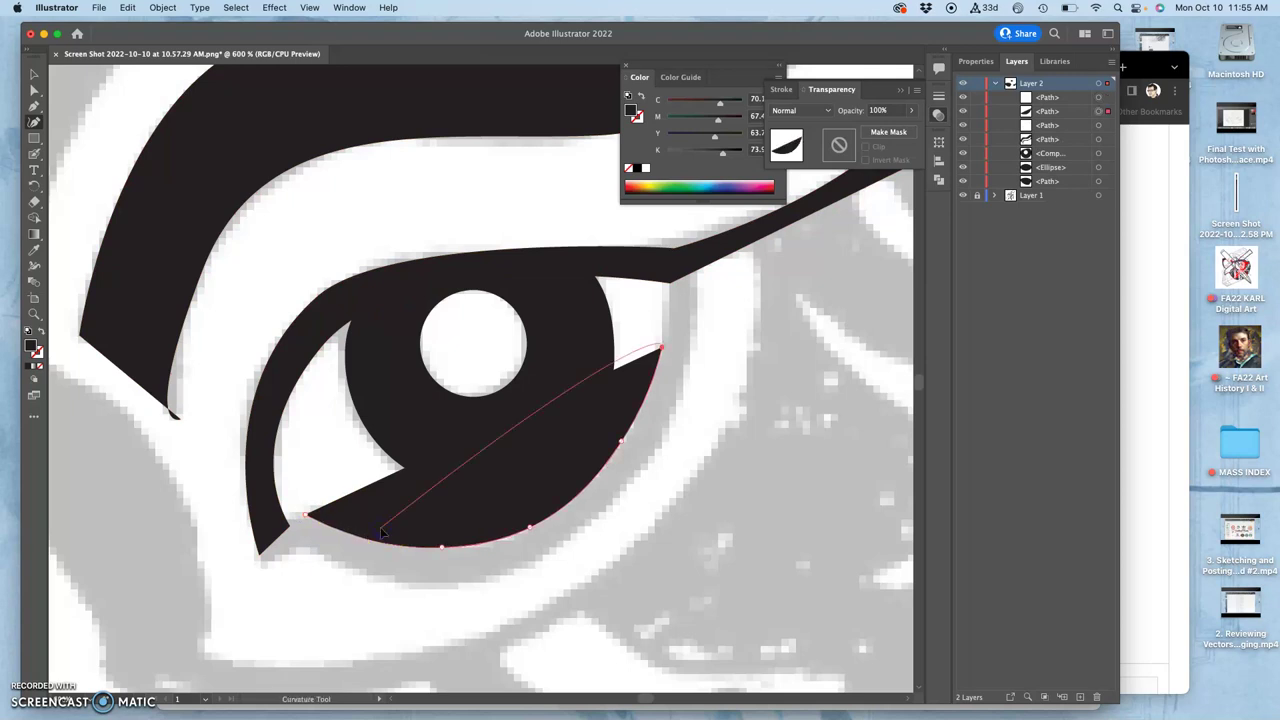
{"action": "key", "text": "Delete"}
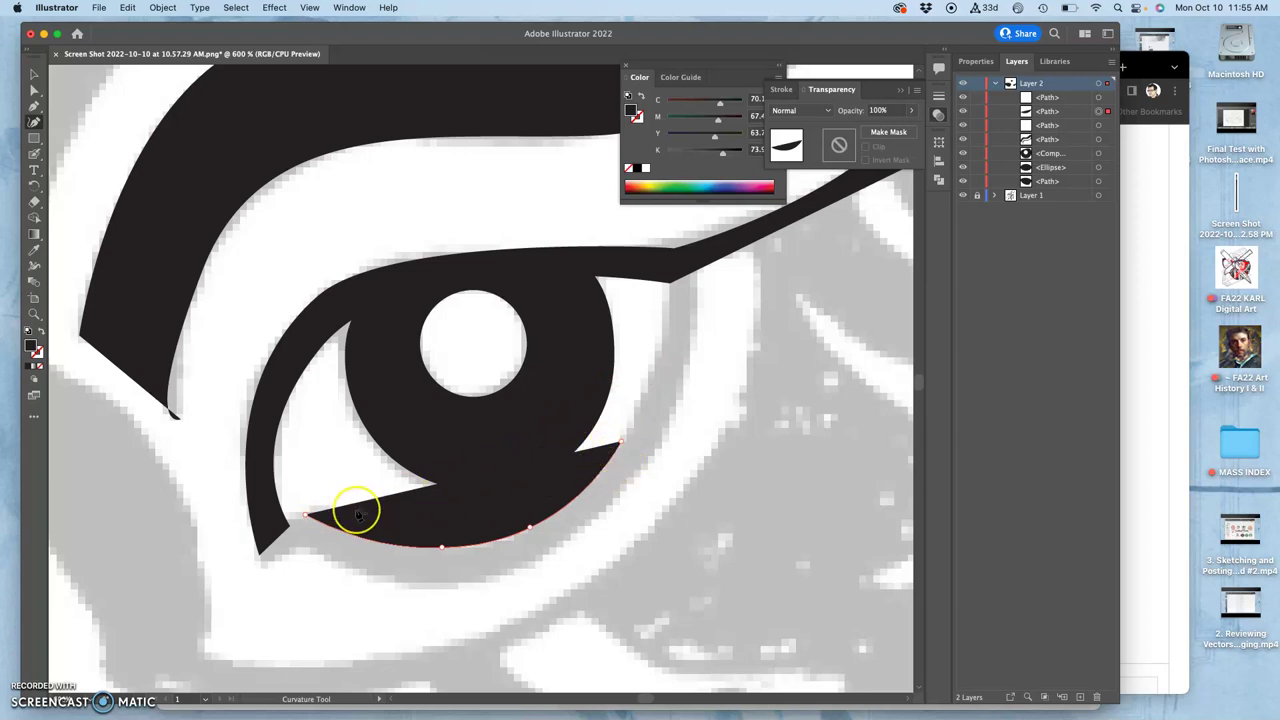
{"action": "key", "text": "Delete"}
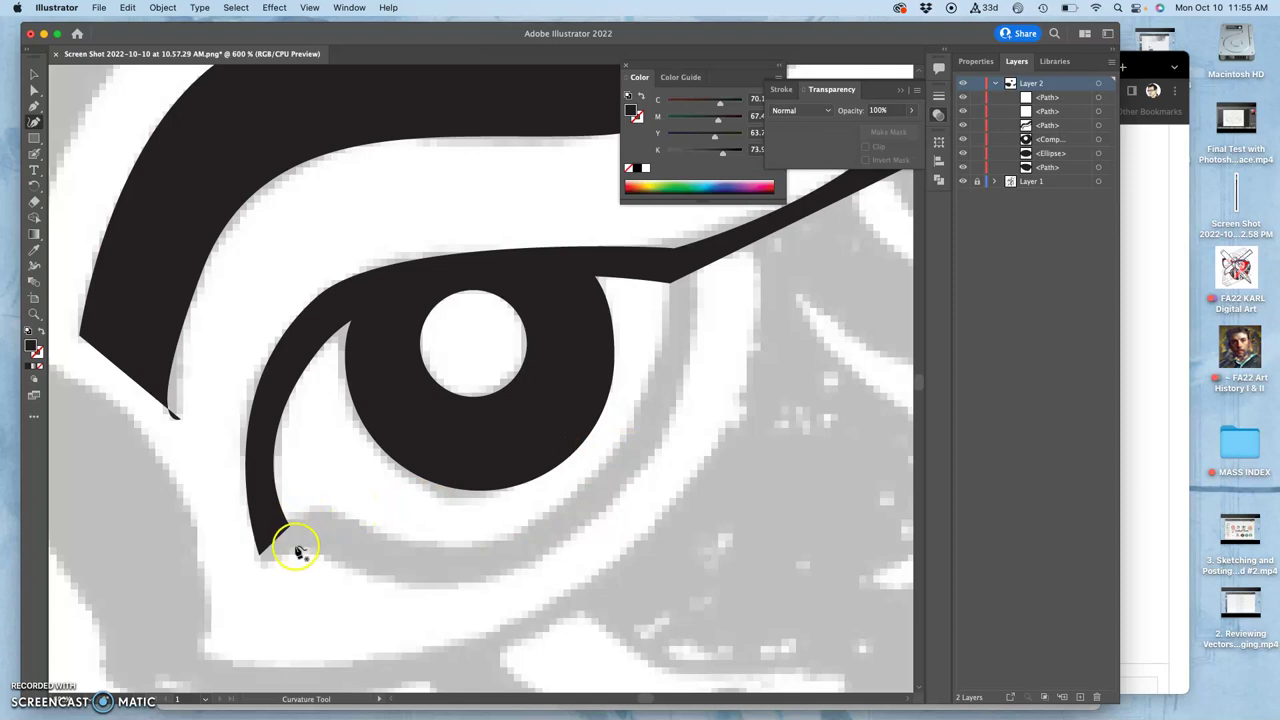
Trace the lower eyelid's inner edge with the Curvature tool, from near the inner eye corner up towards the outer corner.
{"action": "left_click", "coordinate": [340, 518]}
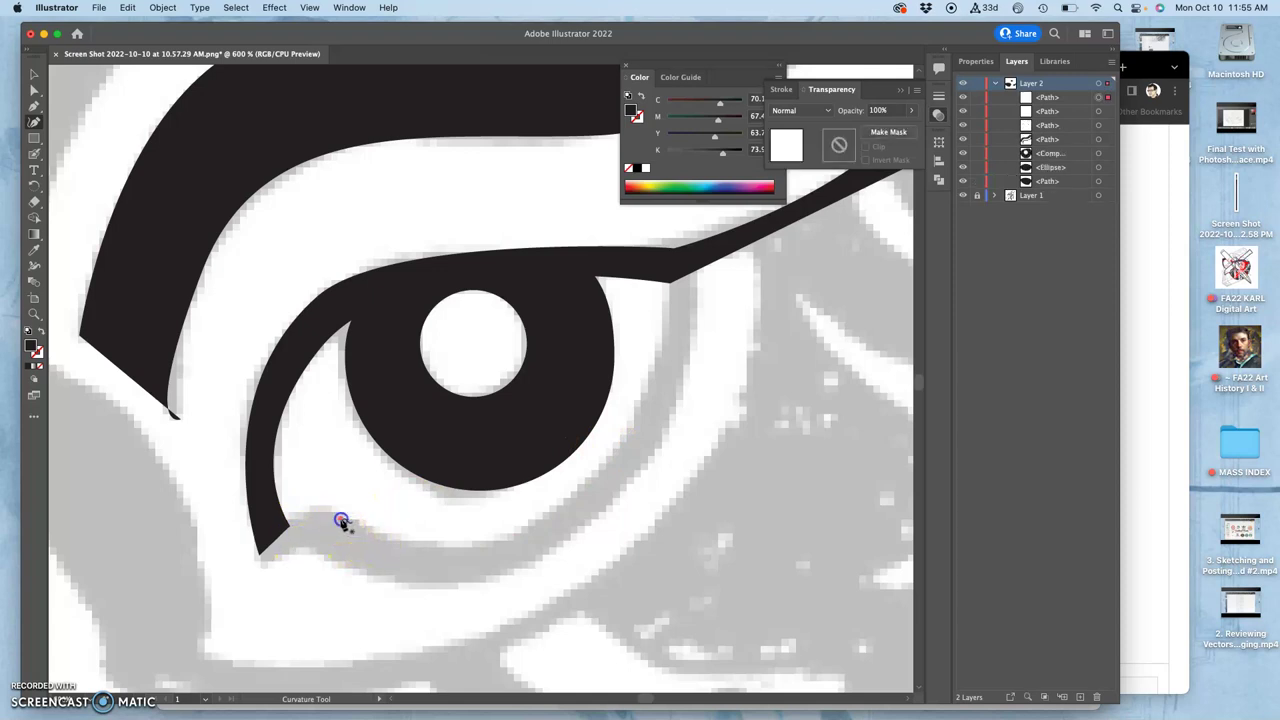
{"action": "left_click", "coordinate": [455, 547]}
{"action": "left_click", "coordinate": [540, 525]}
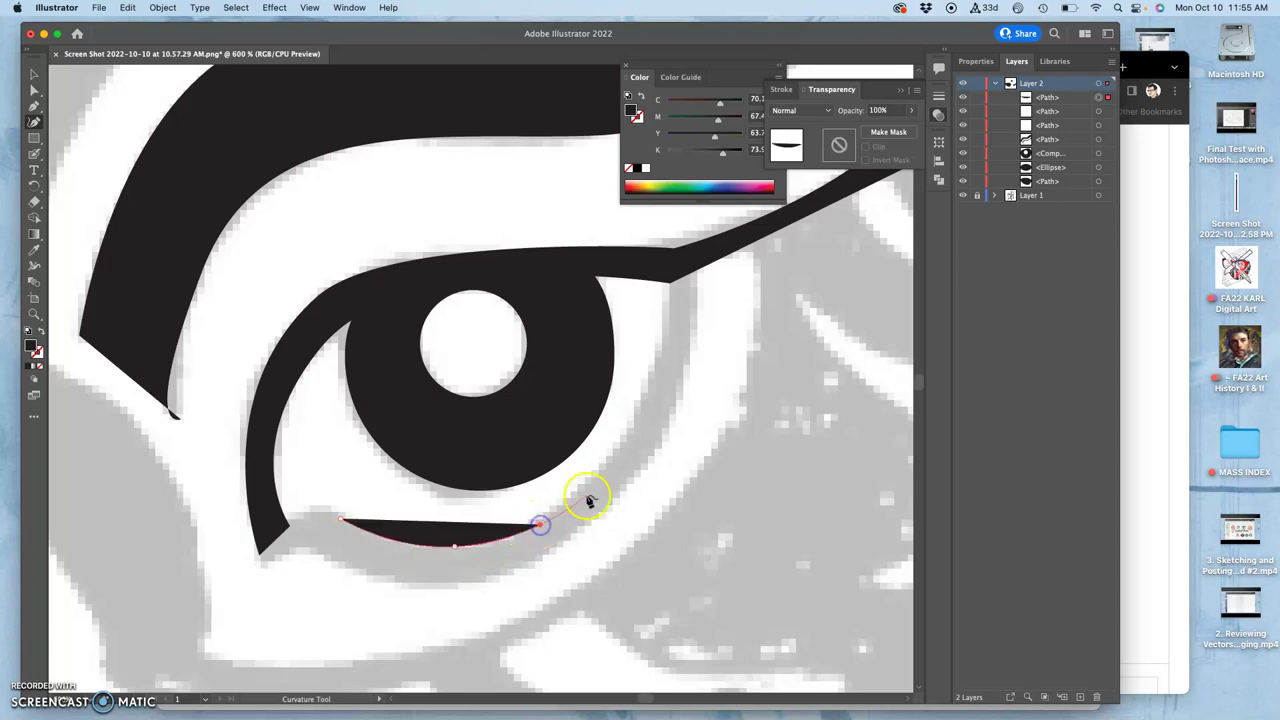
{"action": "left_click", "coordinate": [632, 434]}
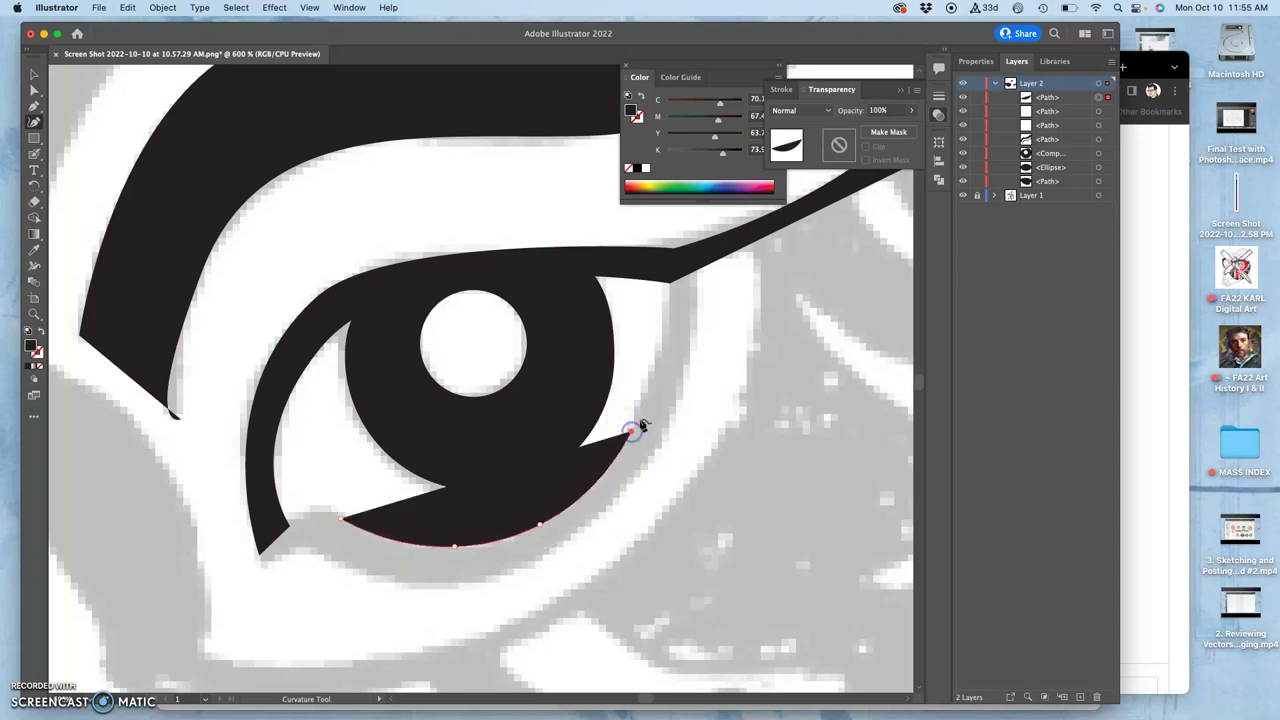
{"action": "left_click", "coordinate": [662, 355]}
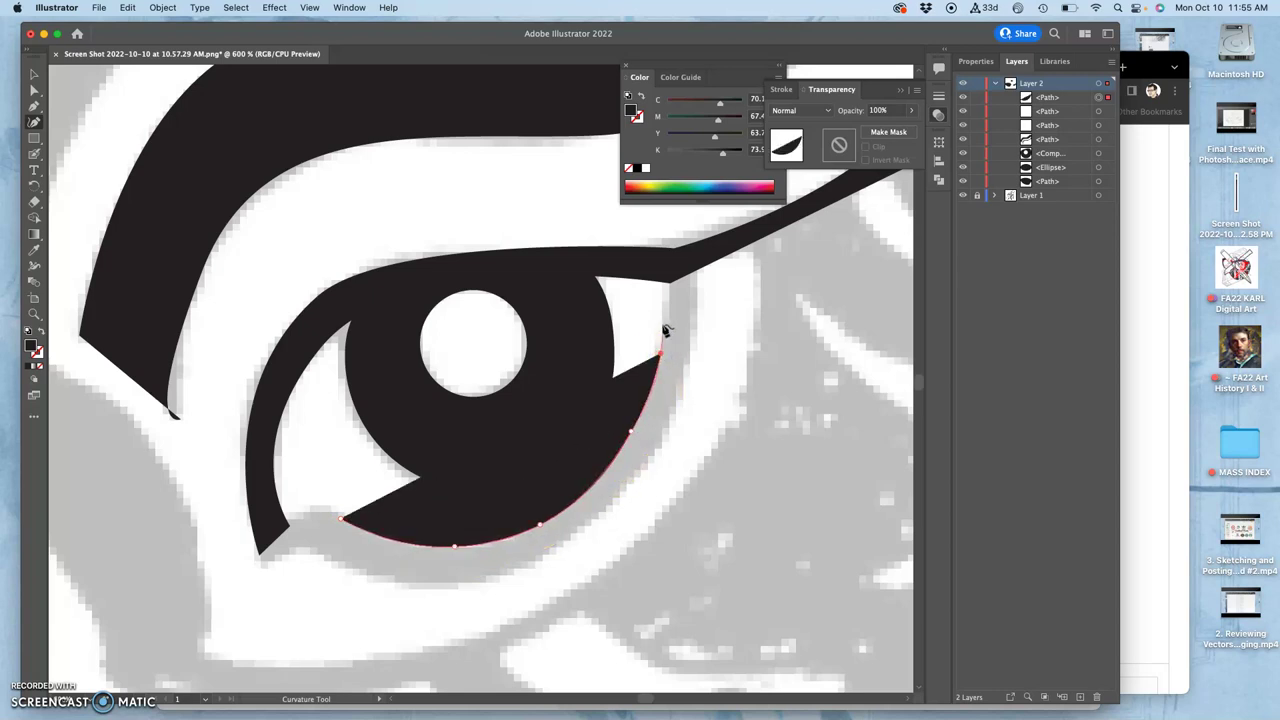
{"action": "left_click", "coordinate": [662, 321]}
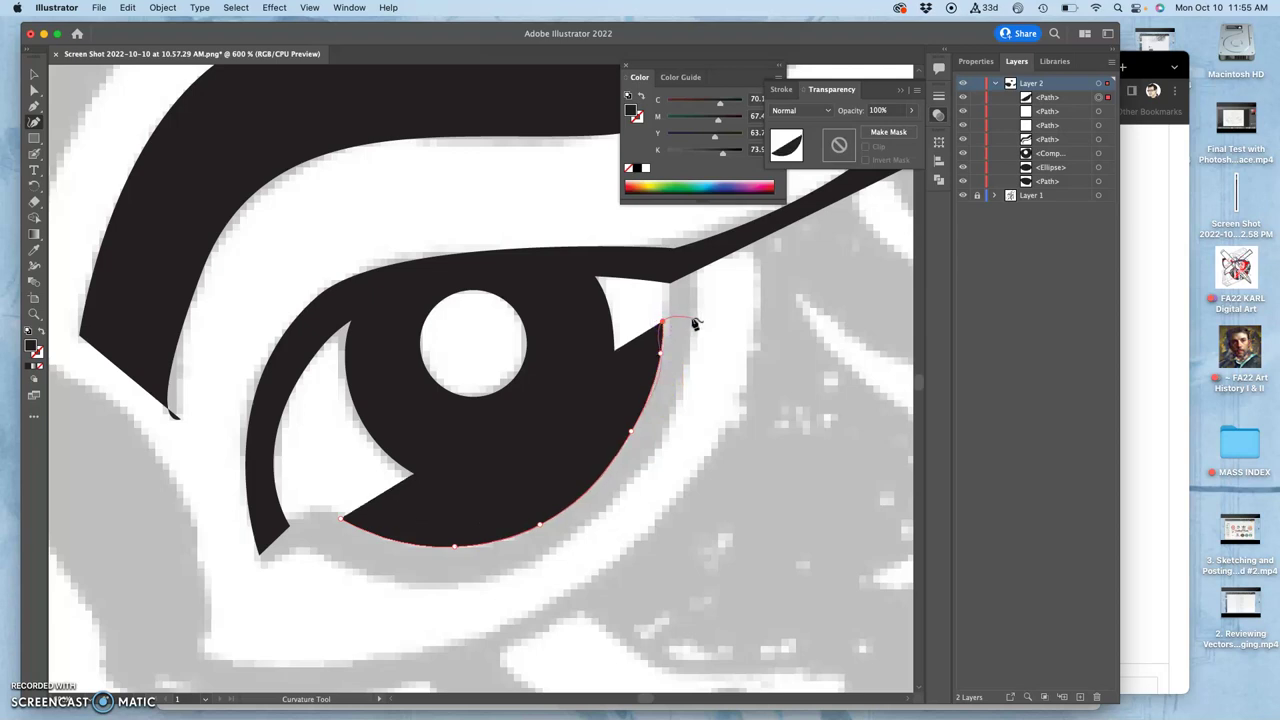
Continue the path around the eyelid's outer end and back along its lower edge, closing the shape at the starting point.
{"action": "left_click", "coordinate": [694, 320]}
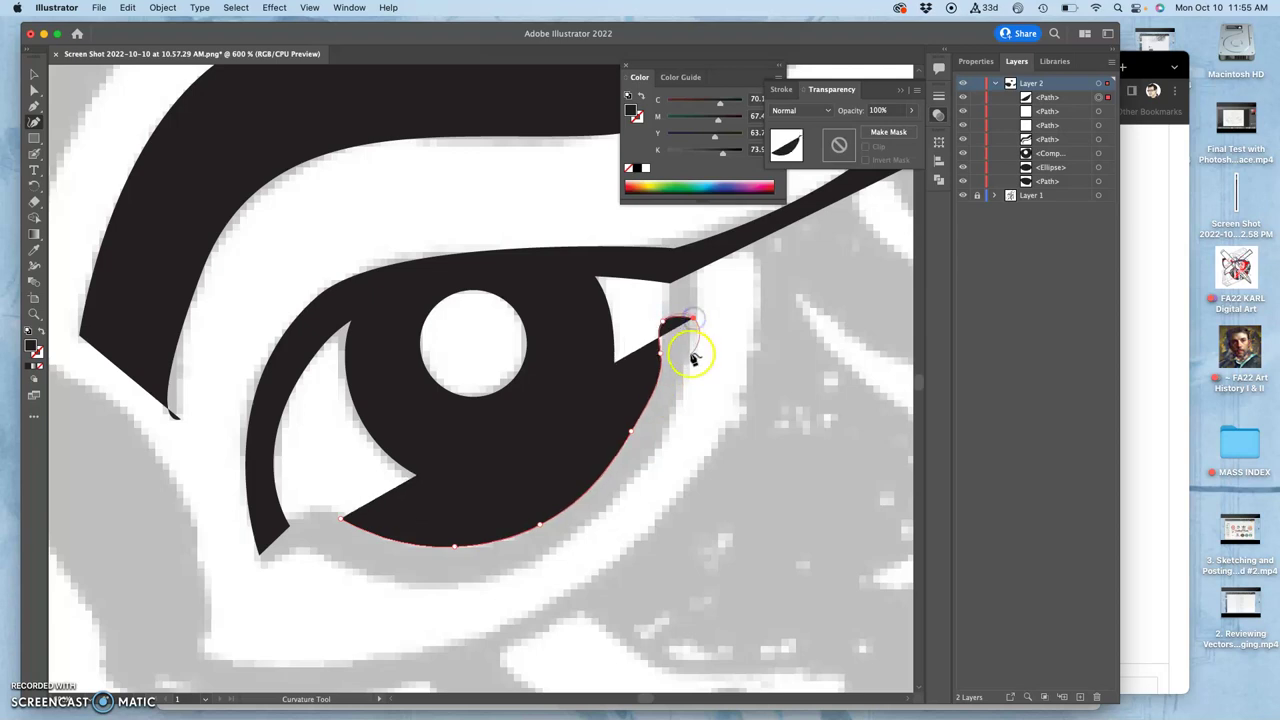
{"action": "left_click", "coordinate": [621, 500]}
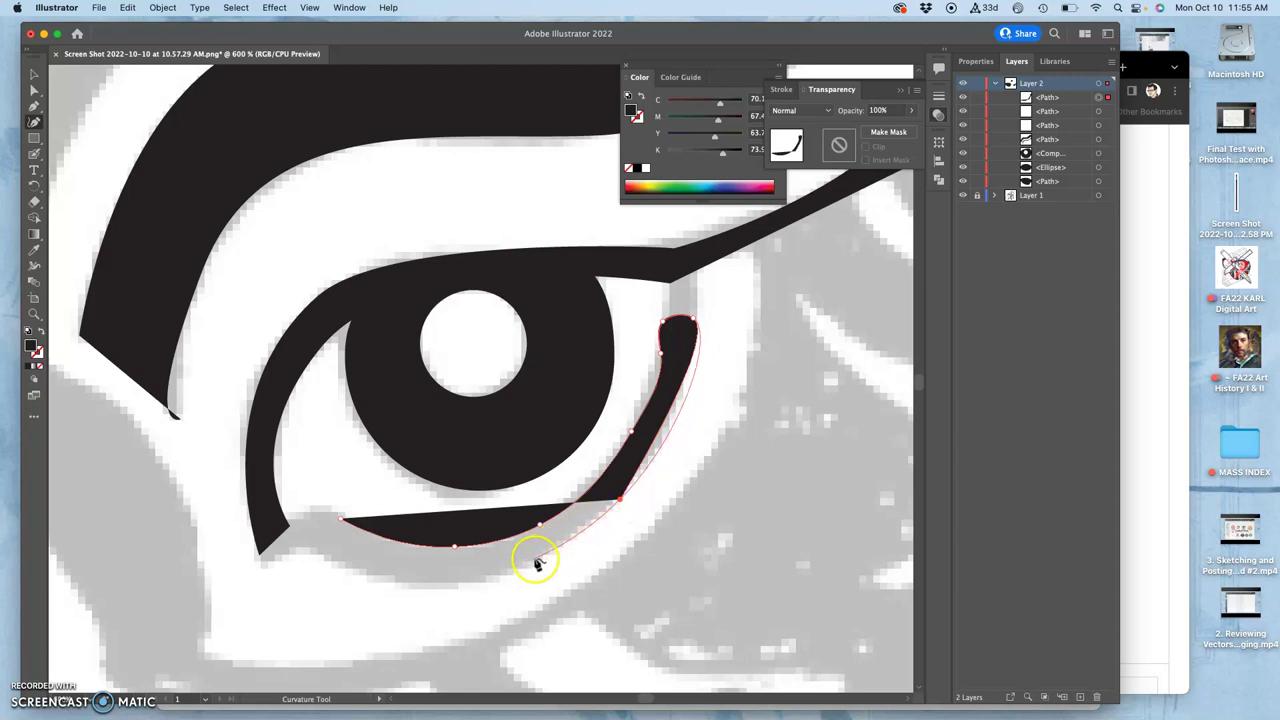
{"action": "left_click", "coordinate": [497, 575]}
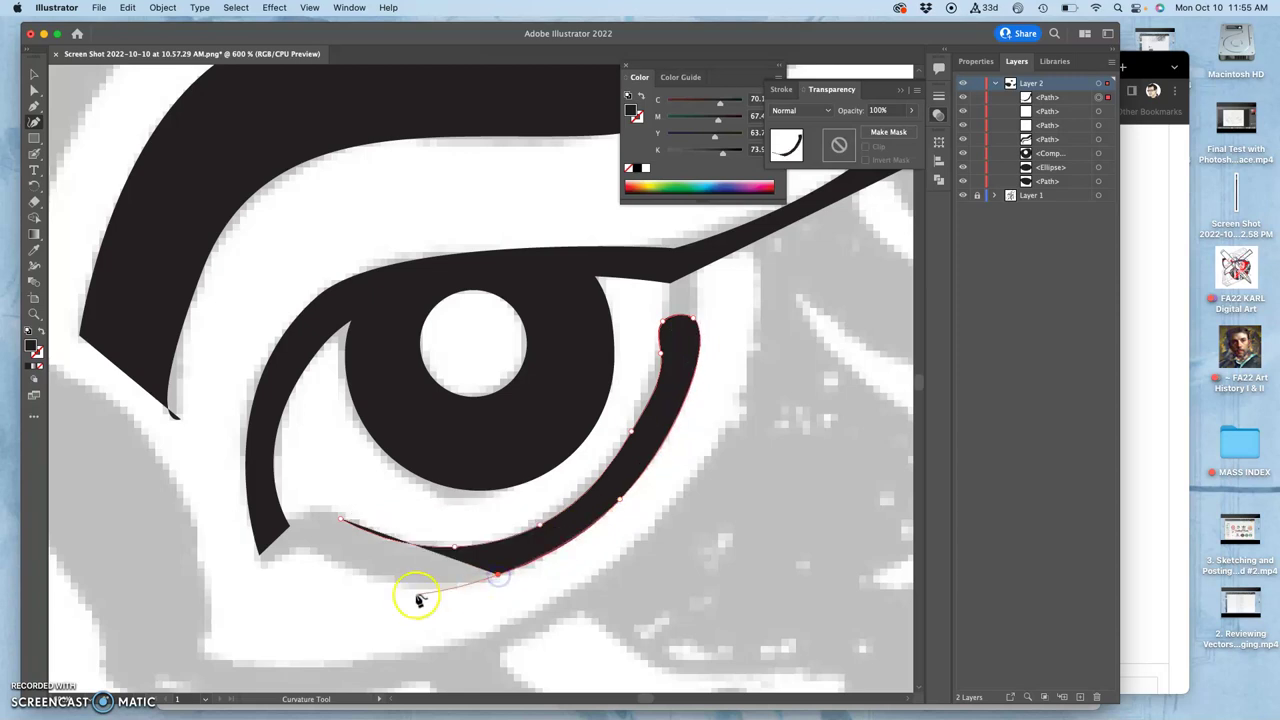
{"action": "left_click", "coordinate": [346, 563]}
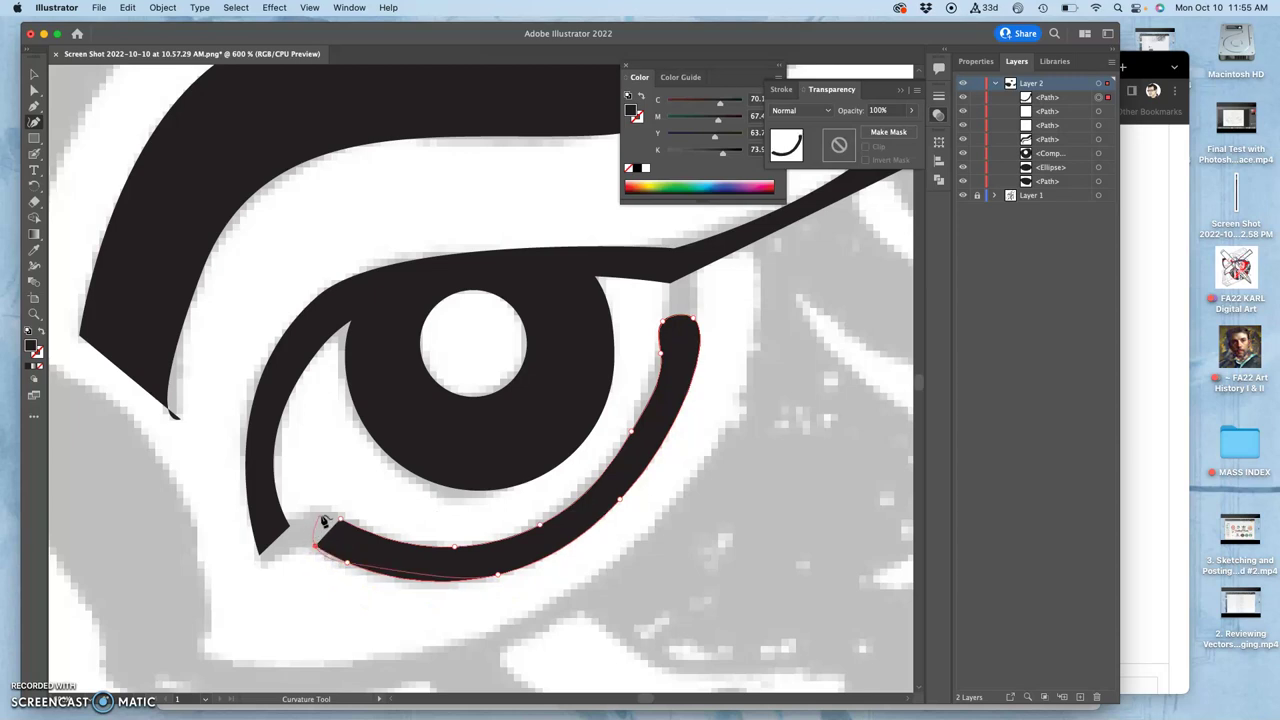
{"action": "left_click", "coordinate": [333, 522]}
{"action": "left_click", "coordinate": [339, 521]}
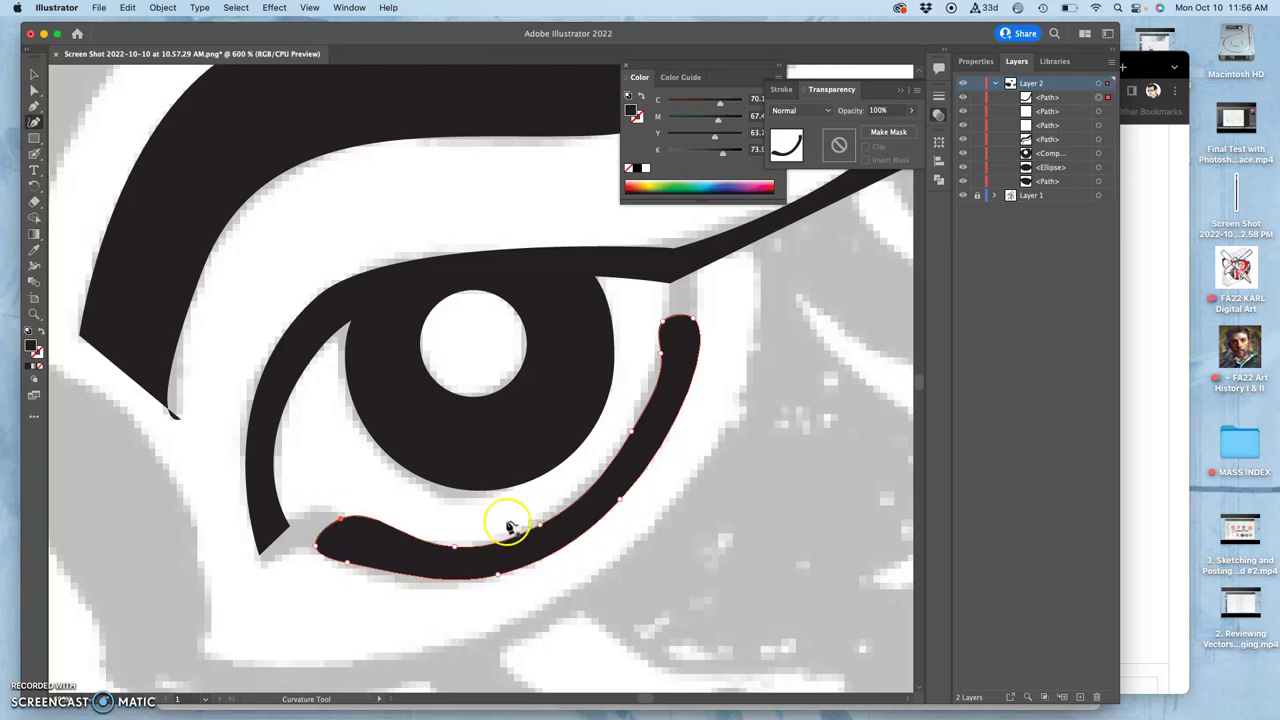
Extend the lower eyelid's inner end towards the inner eye corner by moving its end anchor points with Direct Selection.
{"action": "left_click", "coordinate": [34, 90]}
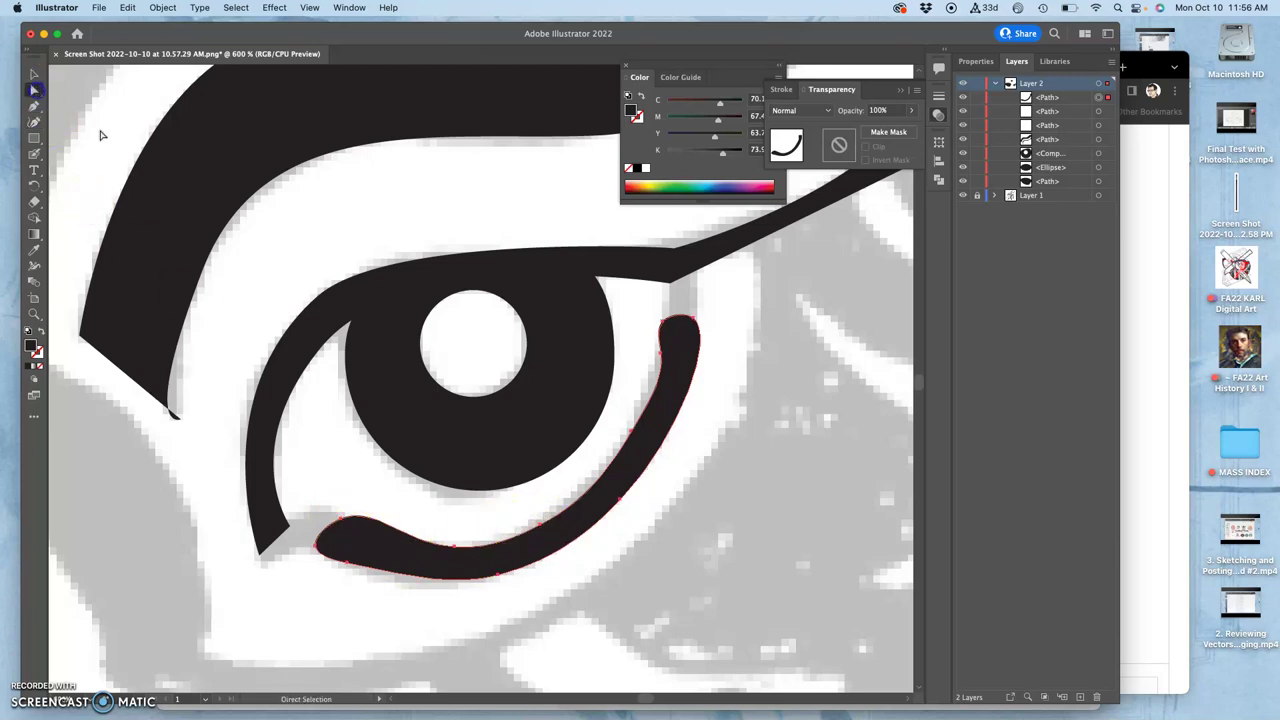
{"action": "left_click", "coordinate": [323, 413]}
{"action": "left_click", "coordinate": [343, 518]}
{"action": "left_click_drag", "start_coordinate": [343, 520], "coordinate": [314, 515]}
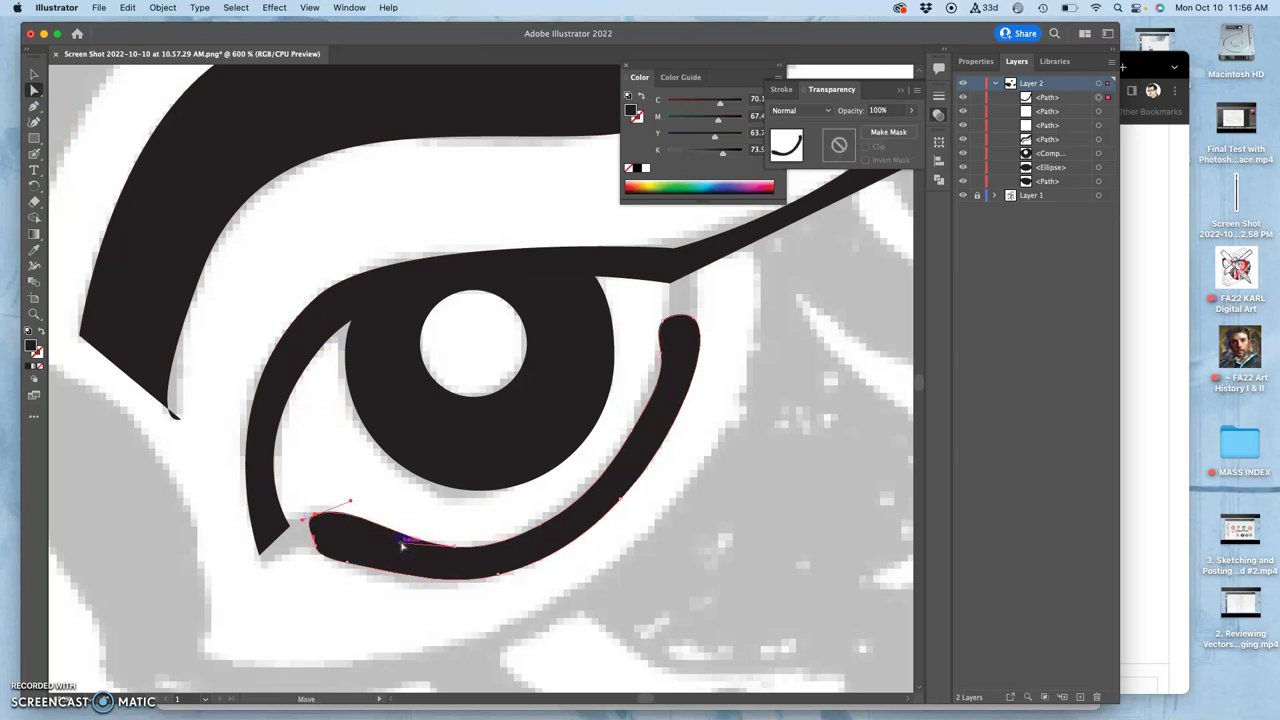
{"action": "left_click_drag", "start_coordinate": [374, 551], "coordinate": [296, 545]}
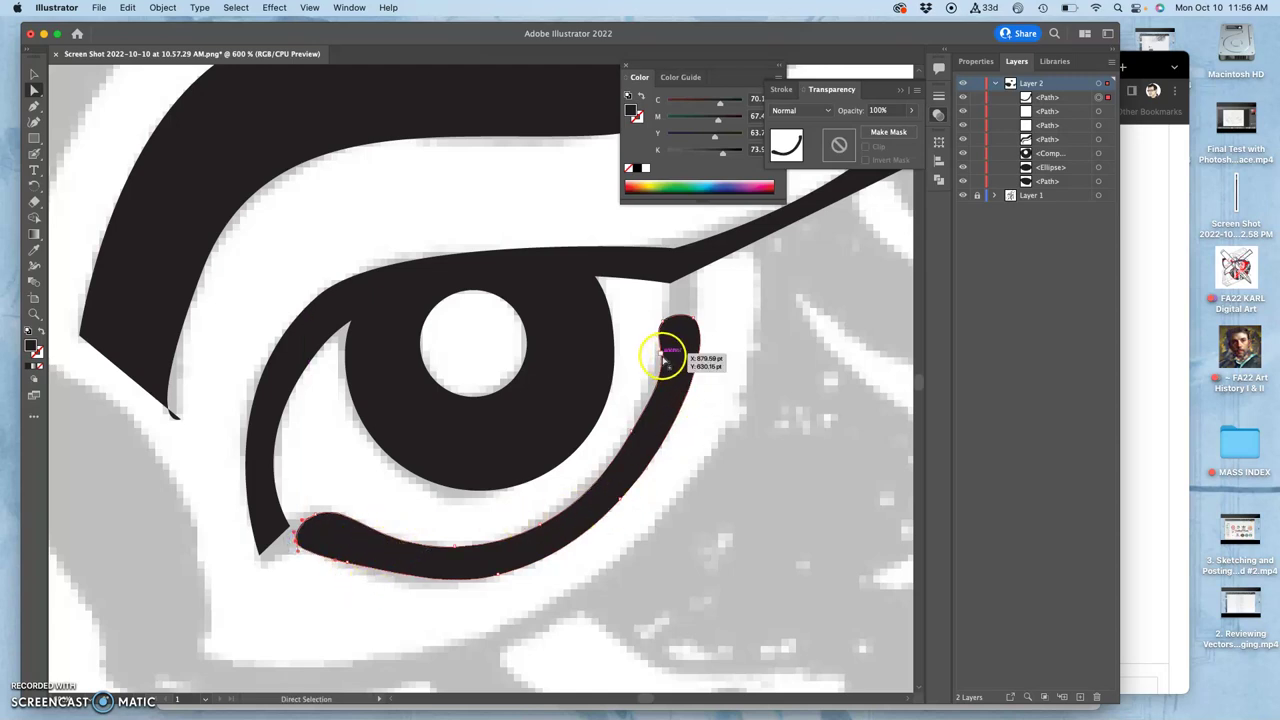
Move the anchor points at the lower eyelid's outer end up to meet the upper lid, smooth the inner curve, and deselect the shape.
{"action": "left_click_drag", "start_coordinate": [667, 358], "coordinate": [690, 270]}
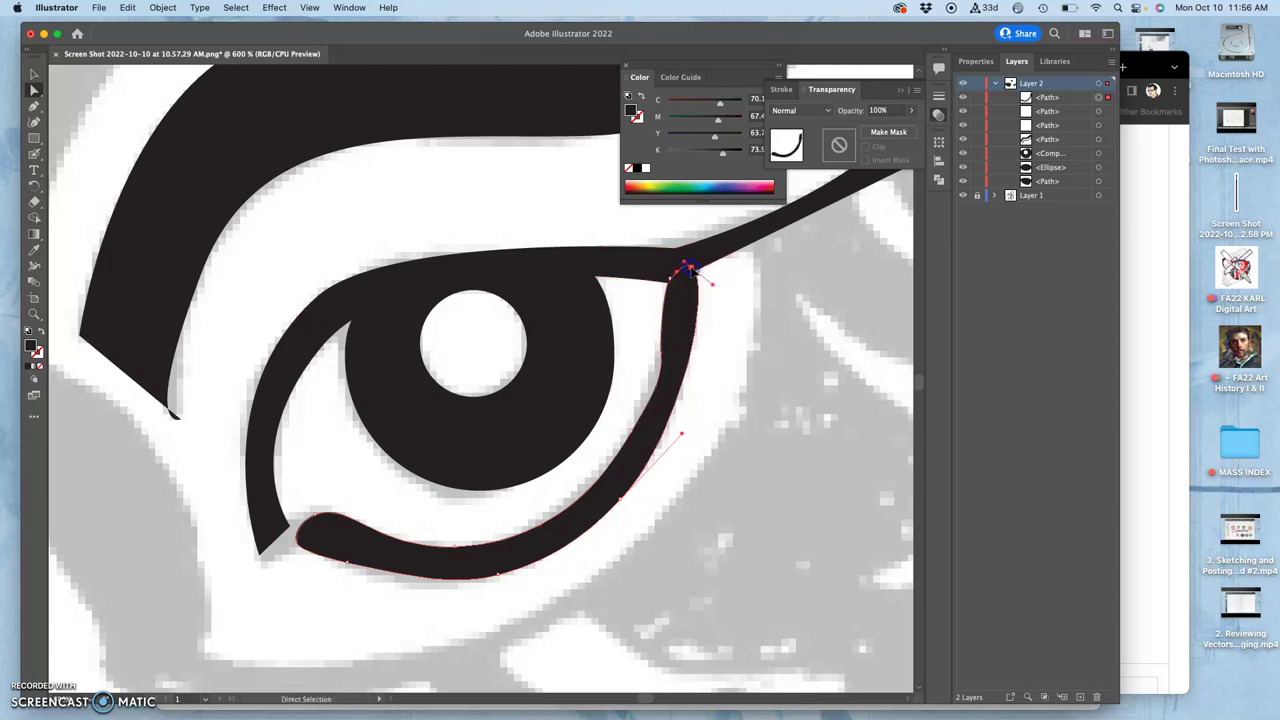
{"action": "left_click", "coordinate": [662, 355]}
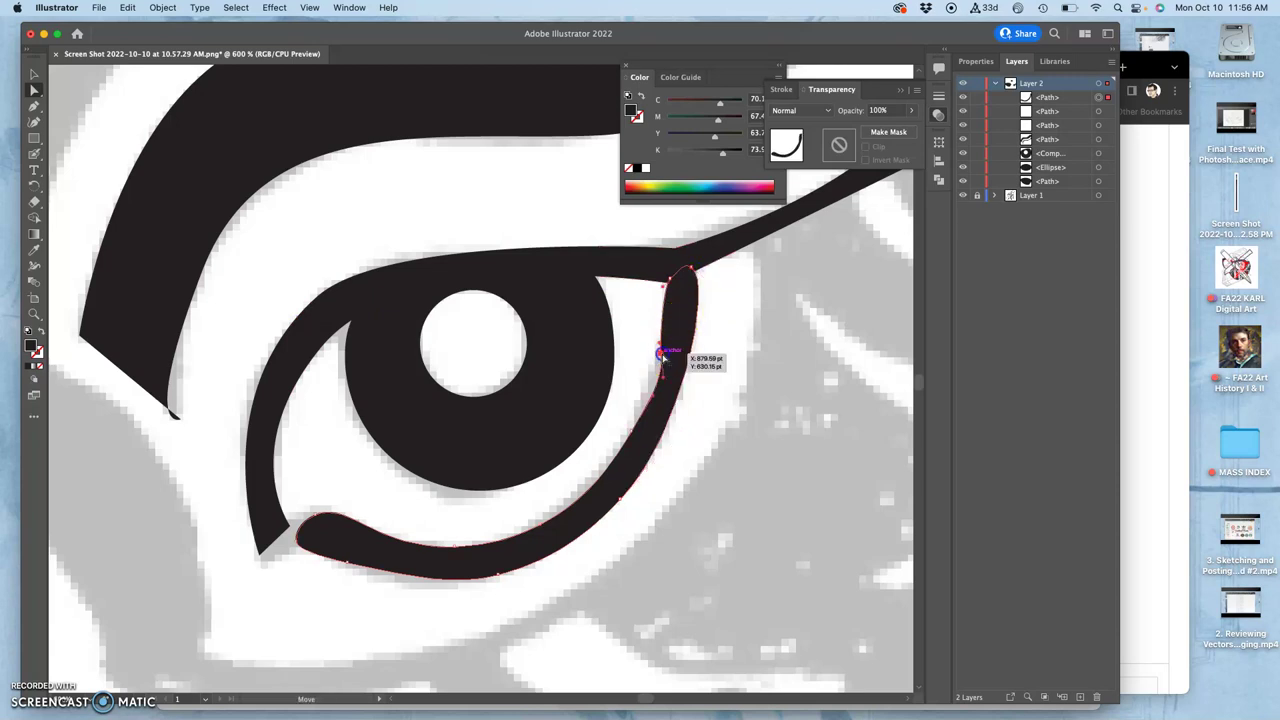
{"action": "left_click_drag", "start_coordinate": [662, 356], "coordinate": [670, 282]}
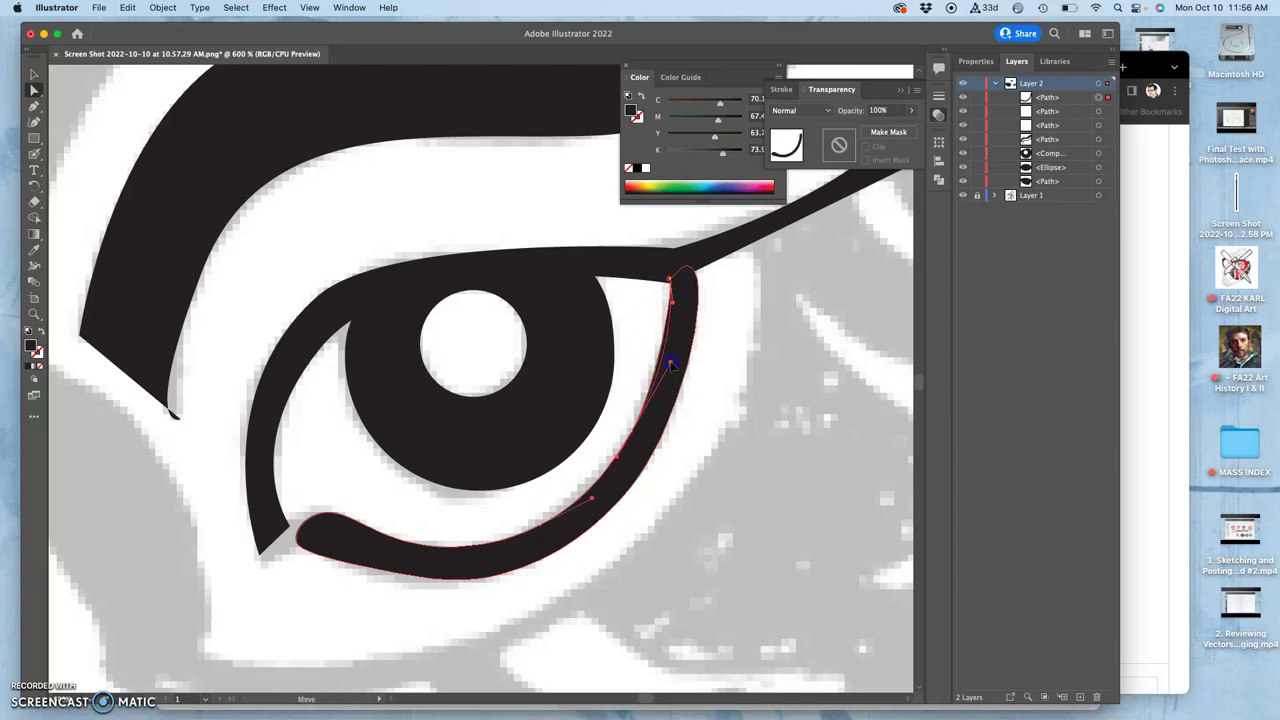
{"action": "left_click_drag", "start_coordinate": [671, 364], "coordinate": [670, 363]}
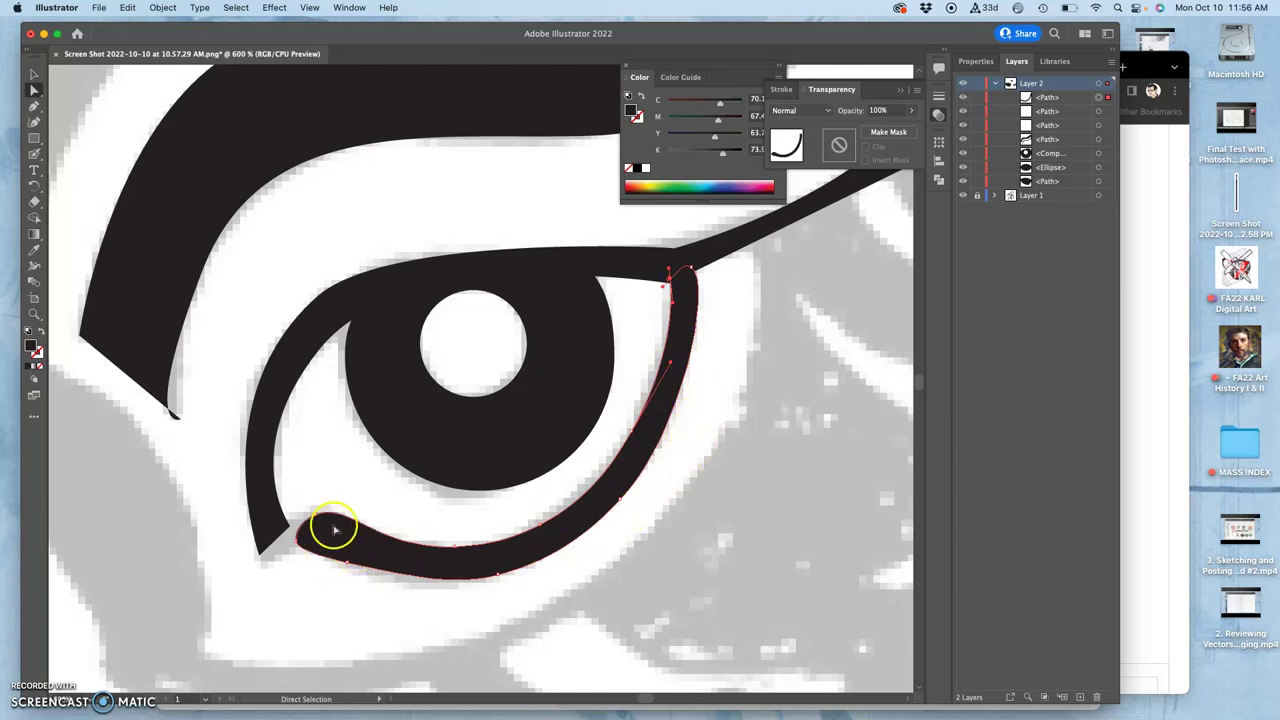
{"action": "left_click", "coordinate": [621, 553]}
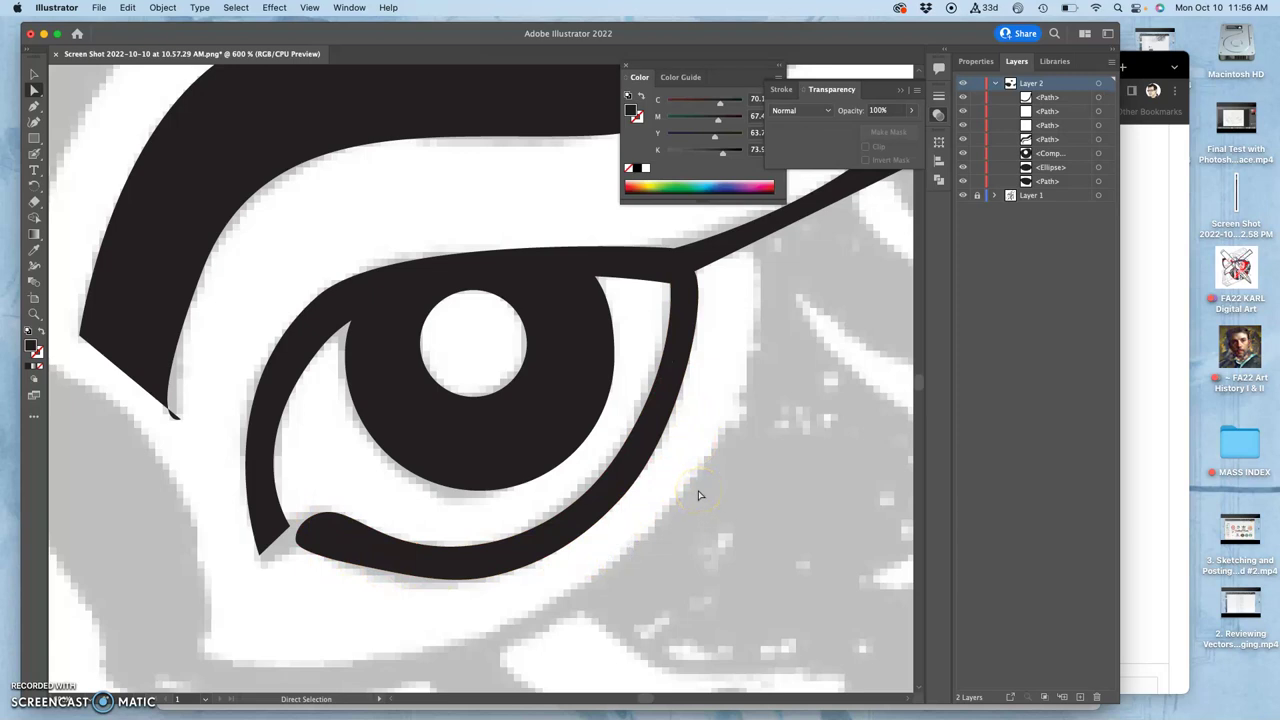
Examine the complete set of available tools in both list view and grid view.
{"action": "left_click", "coordinate": [35, 62]}
{"action": "left_click", "coordinate": [33, 417]}
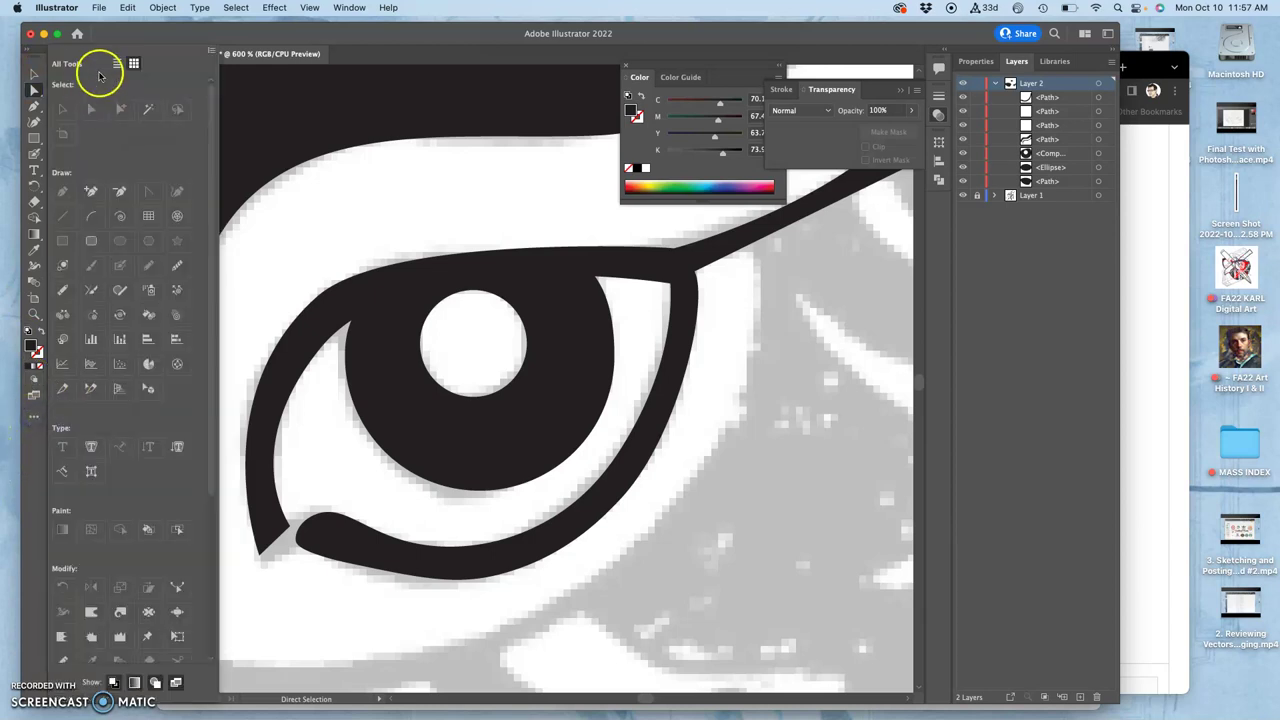
{"action": "left_click", "coordinate": [117, 64]}
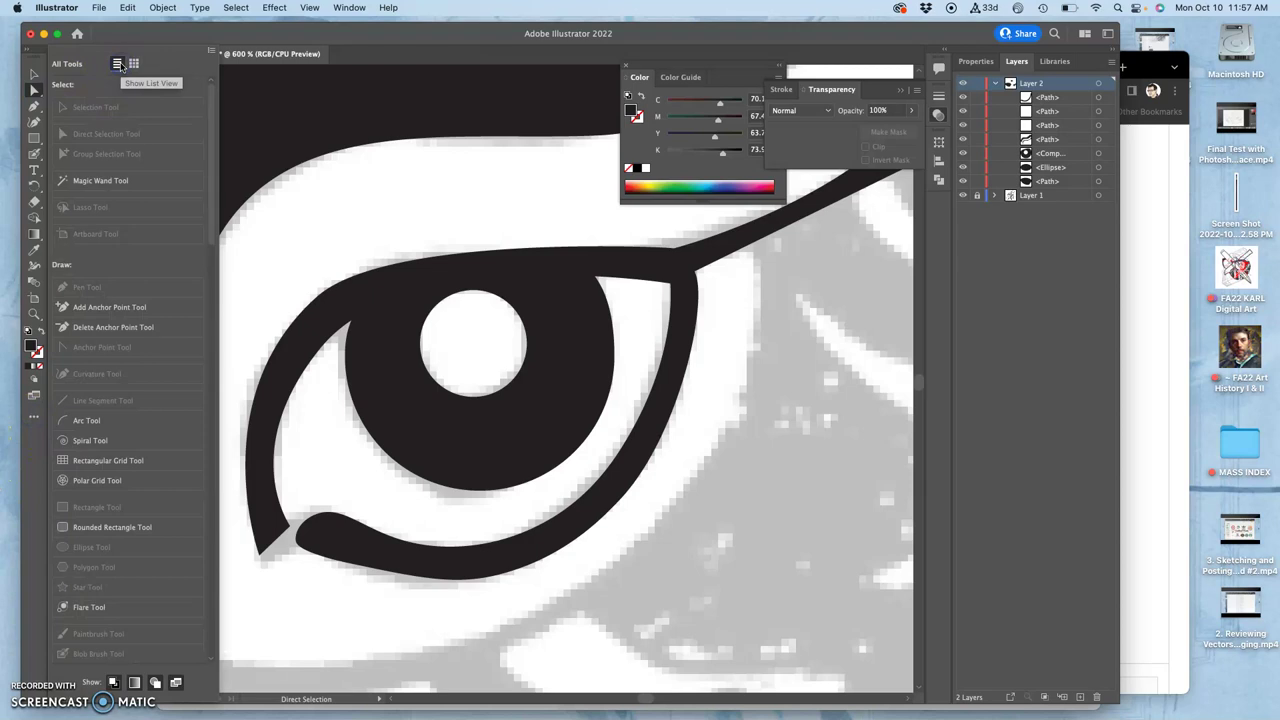
{"action": "left_click", "coordinate": [133, 64]}
{"action": "left_click", "coordinate": [133, 66]}
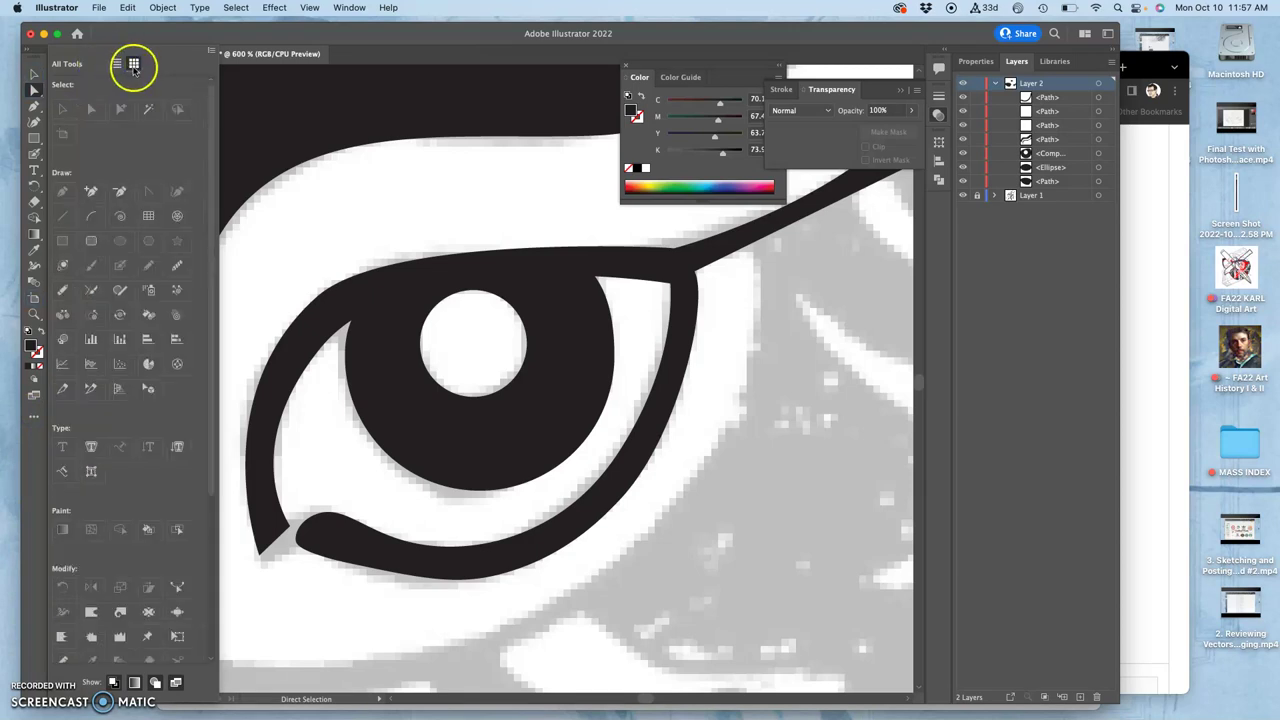
{"action": "left_click", "coordinate": [117, 64]}
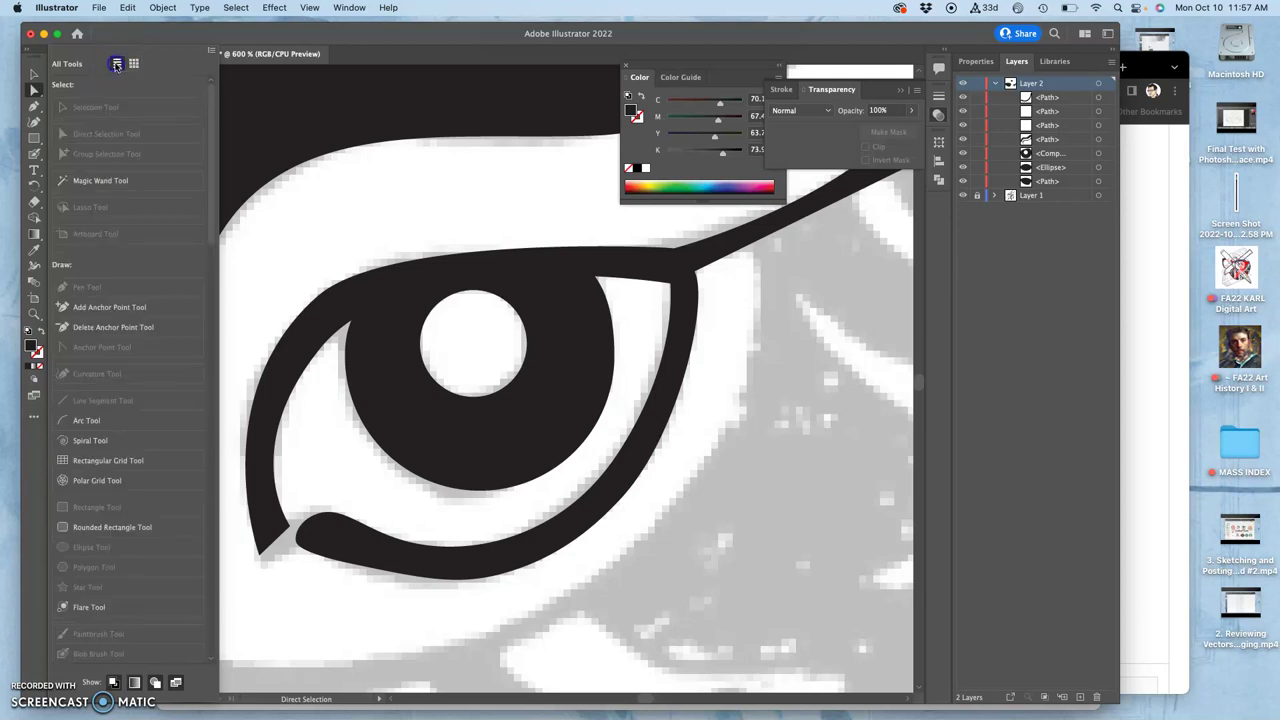
Hide the Basic toolbar and show it again.
{"action": "left_click", "coordinate": [212, 52]}
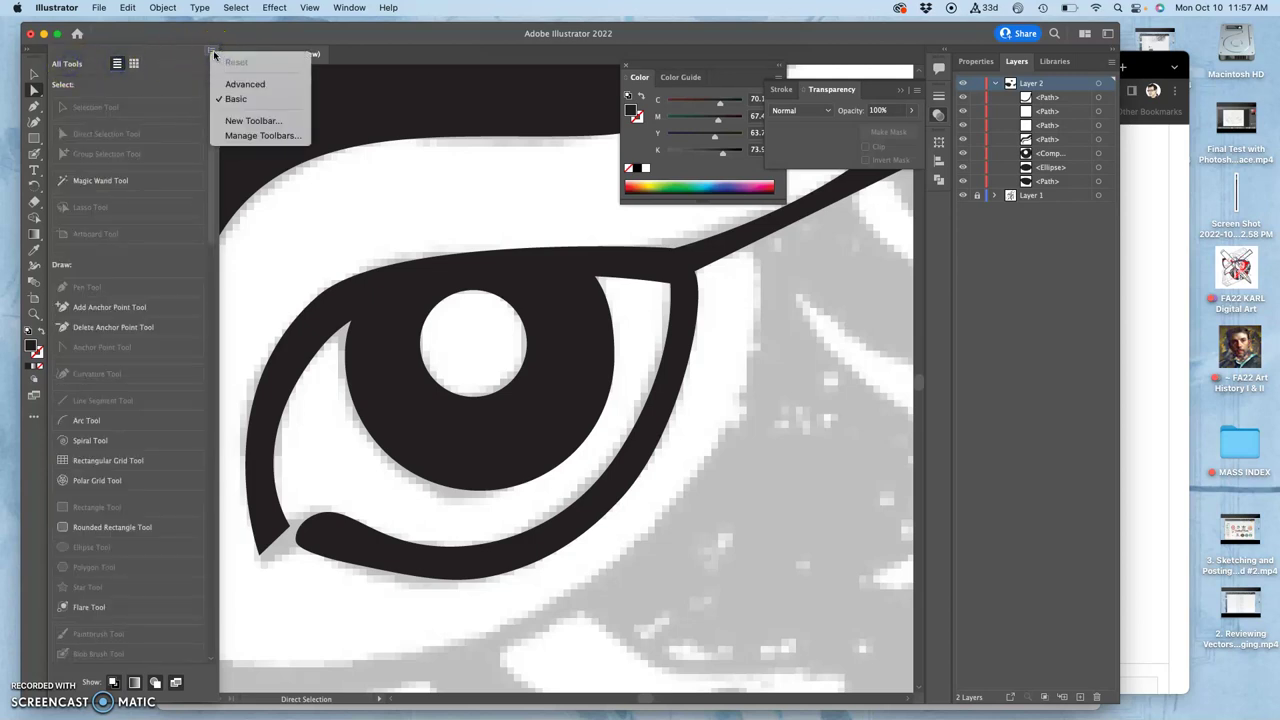
{"action": "left_click", "coordinate": [230, 98]}
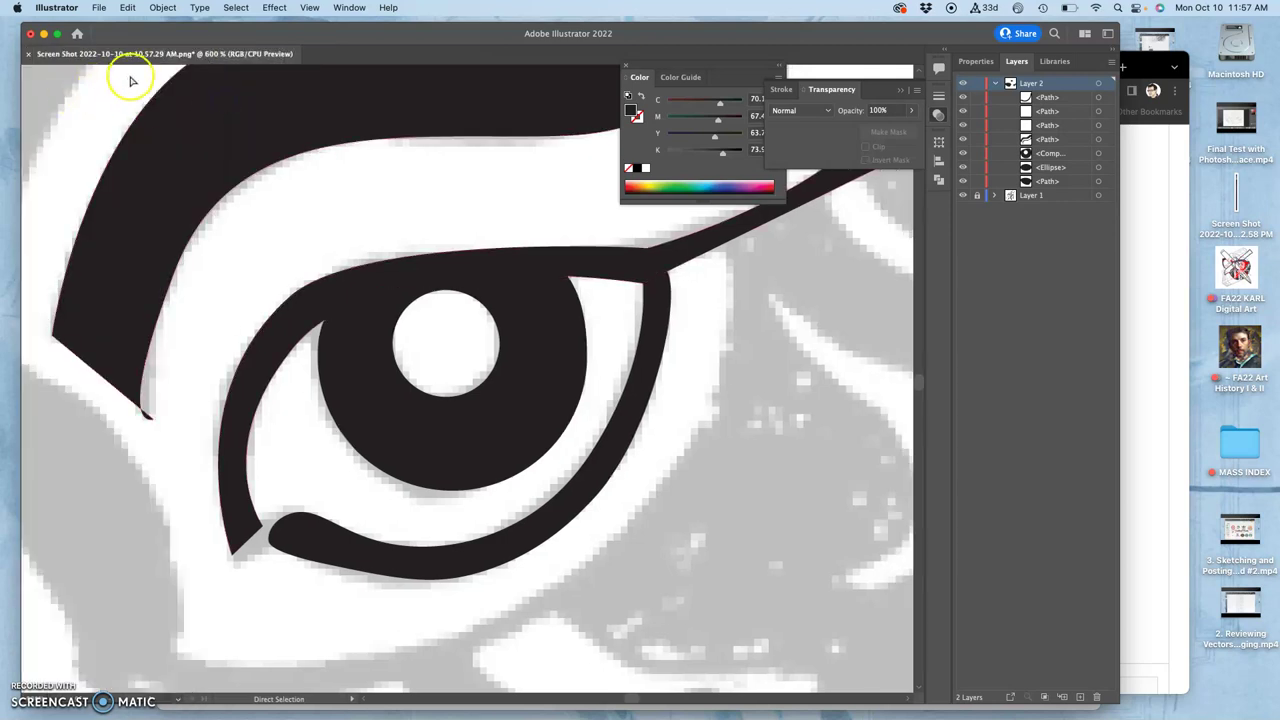
{"action": "left_click", "coordinate": [350, 8]}
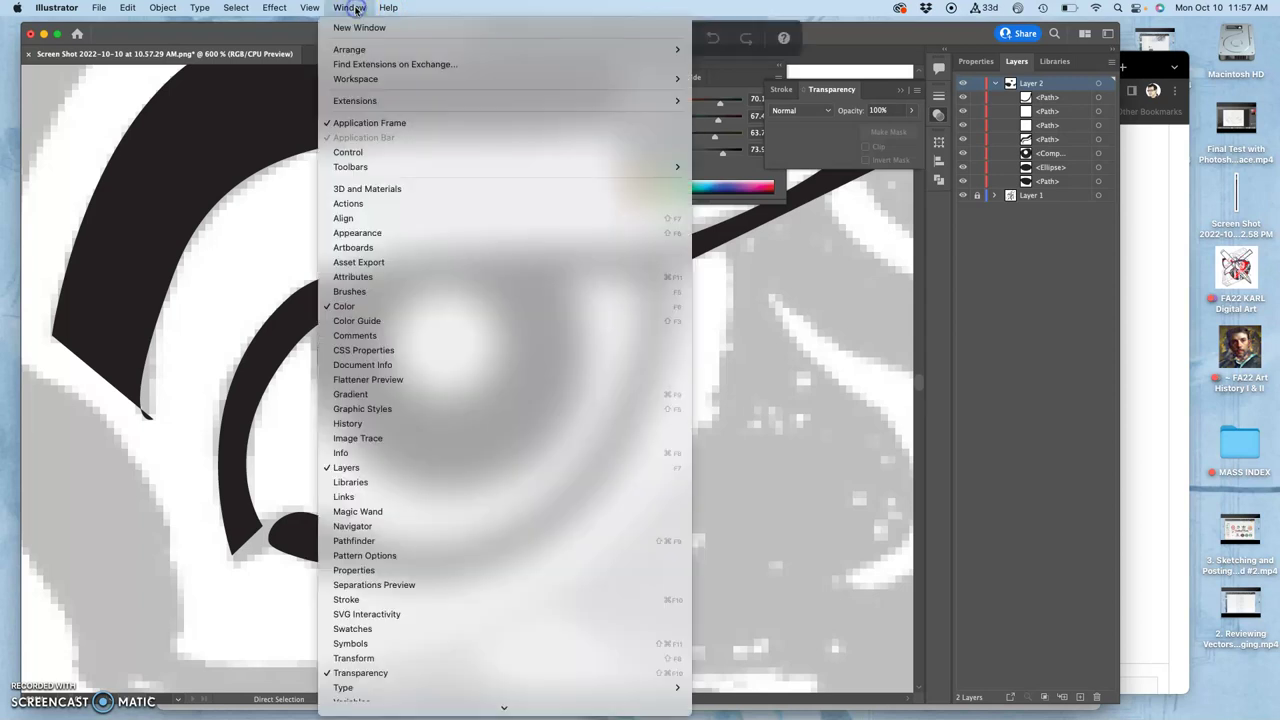
{"action": "mouse_move", "coordinate": [351, 170]}
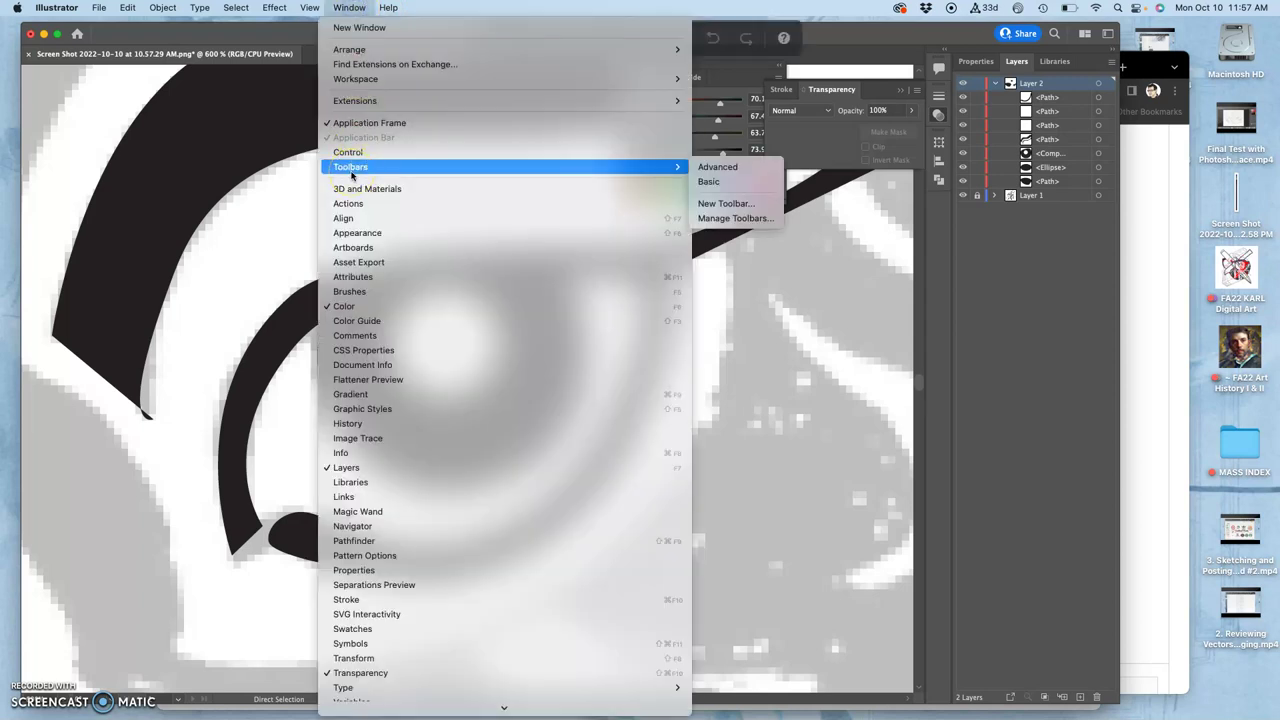
{"action": "left_click", "coordinate": [350, 166]}
{"action": "left_click", "coordinate": [745, 182]}
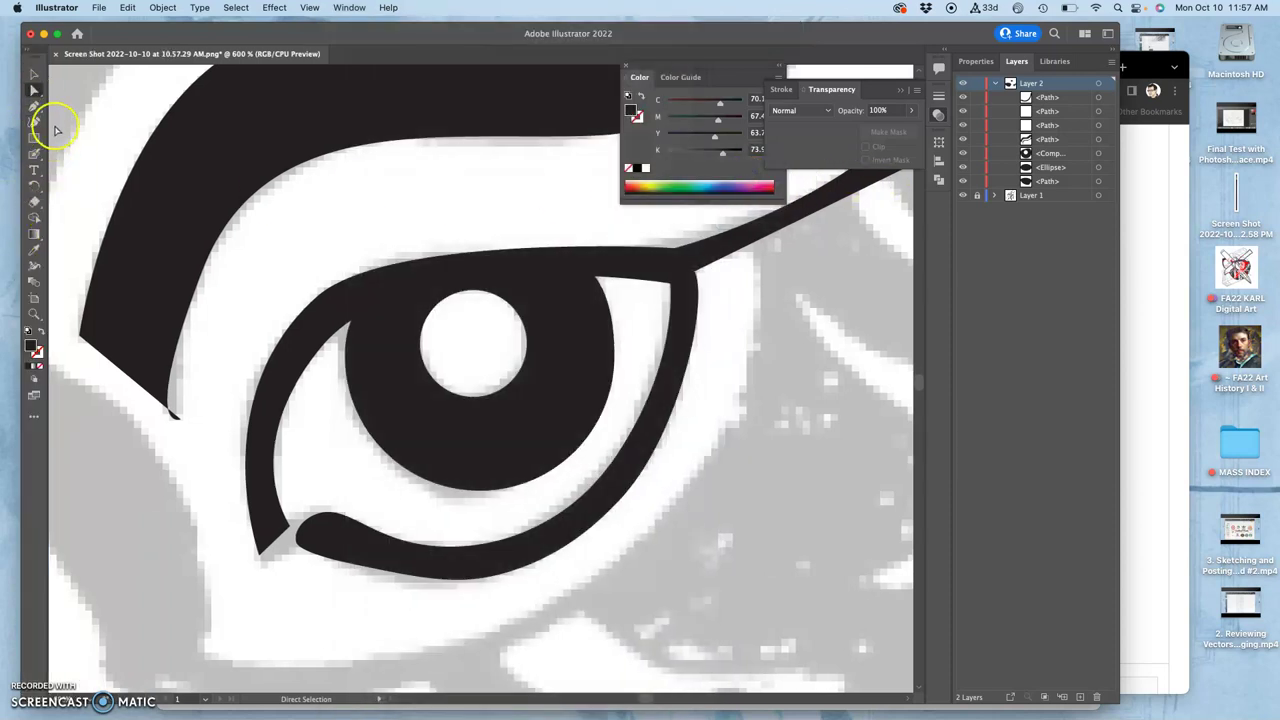
Activate the Pencil tool with the eye, brow and beak in view at 200% zoom.
{"action": "left_click", "coordinate": [86, 323]}
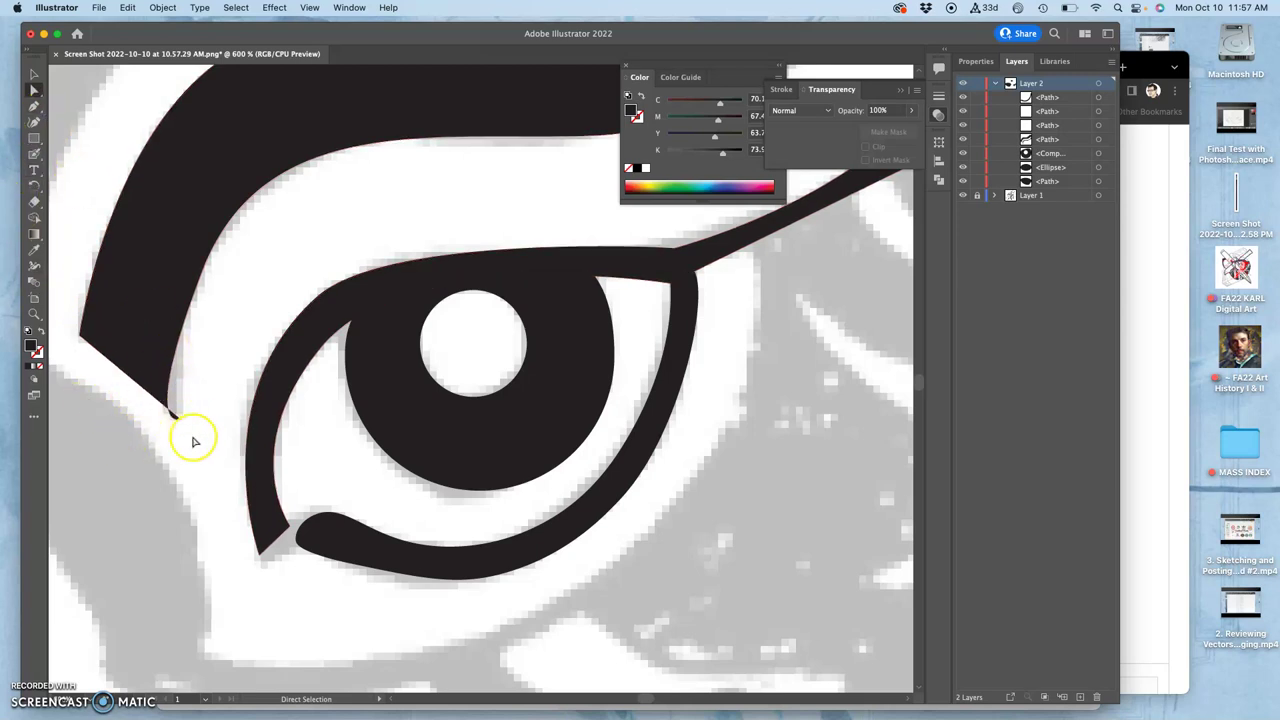
{"action": "key", "text": "super+minus"}
{"action": "key", "text": "super+minus"}
{"action": "key", "text": "super+minus"}
{"action": "key", "text": "super+minus"}
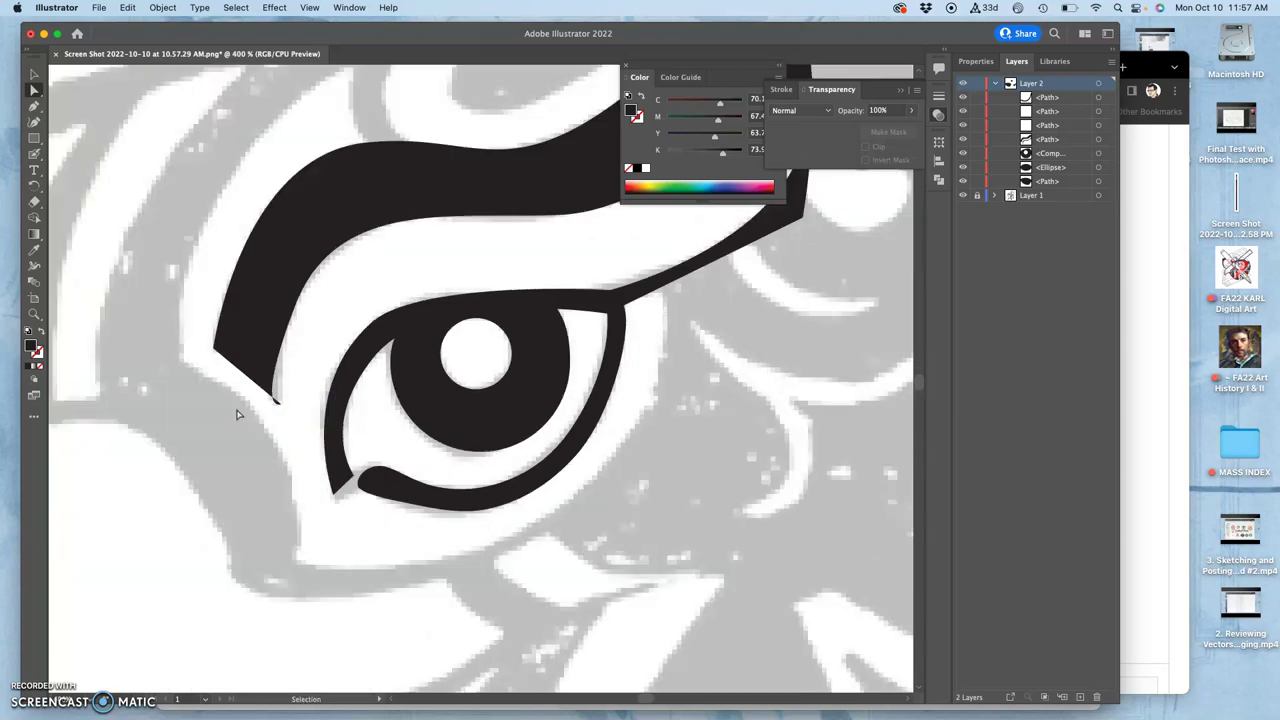
{"action": "key", "text": "super+equal"}
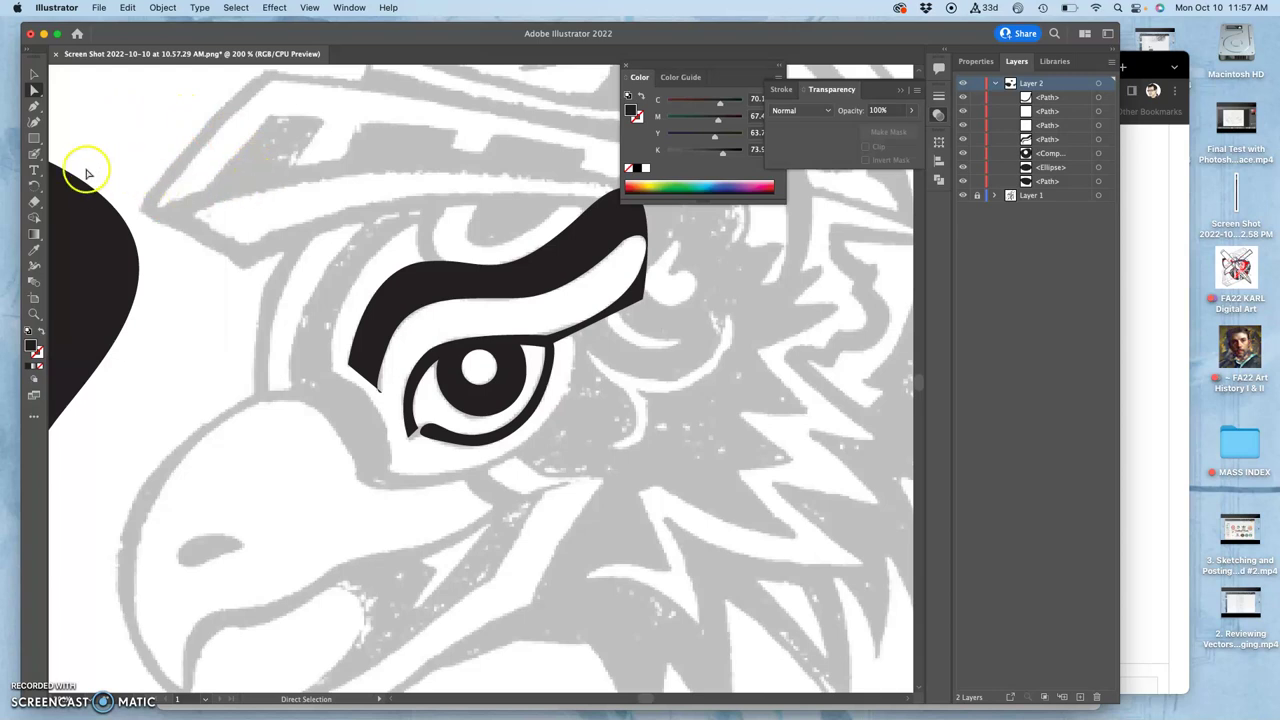
{"action": "left_click", "coordinate": [35, 154]}
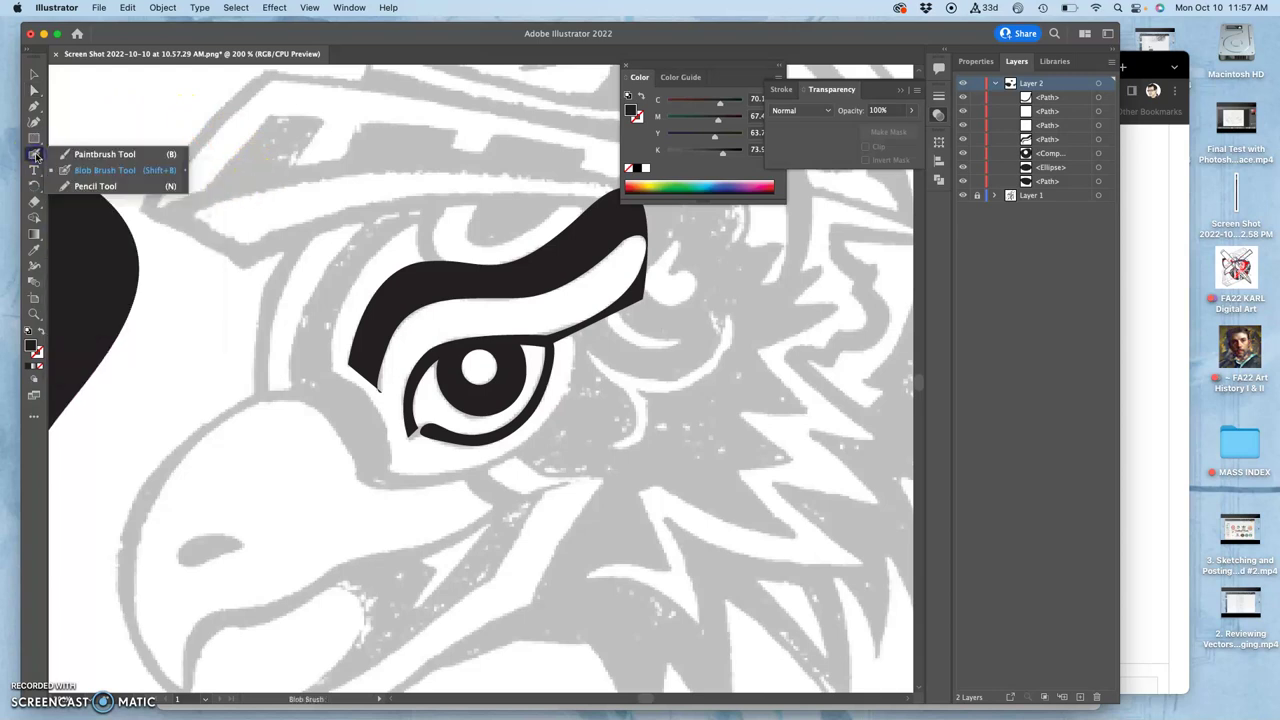
{"action": "left_click", "coordinate": [48, 151]}
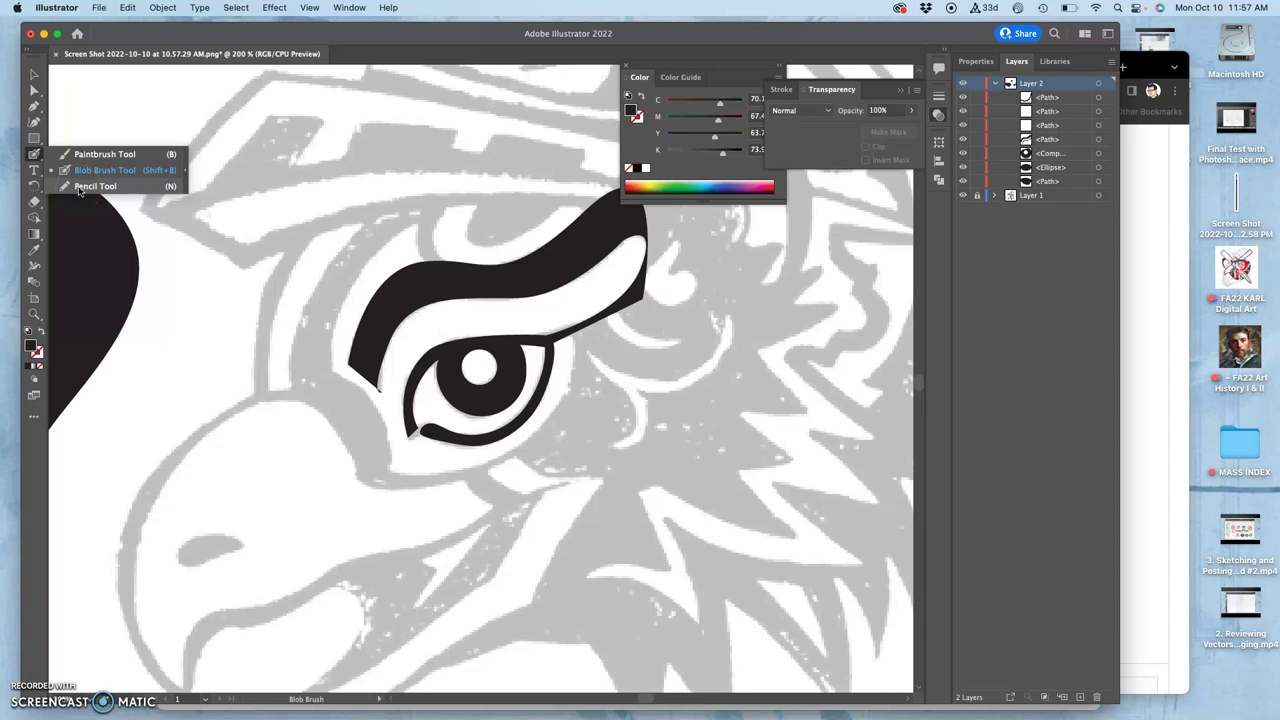
{"action": "left_click", "coordinate": [92, 170]}
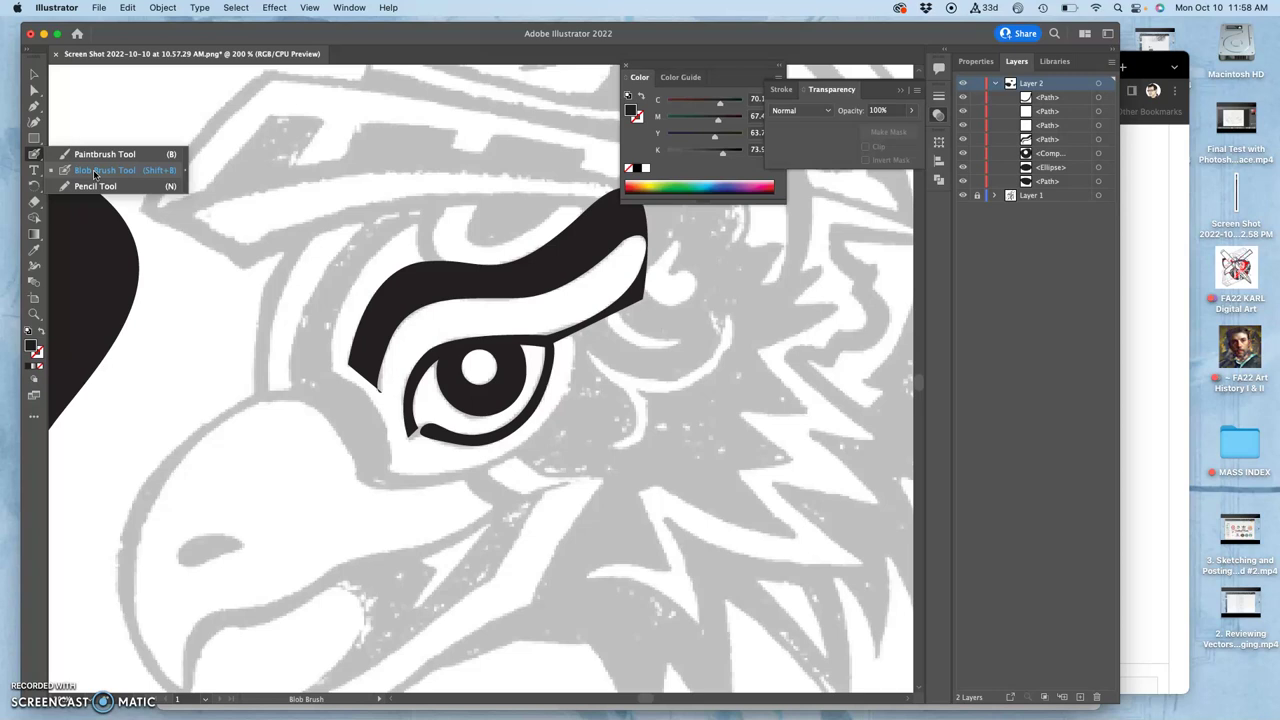
{"action": "left_click", "coordinate": [90, 188]}
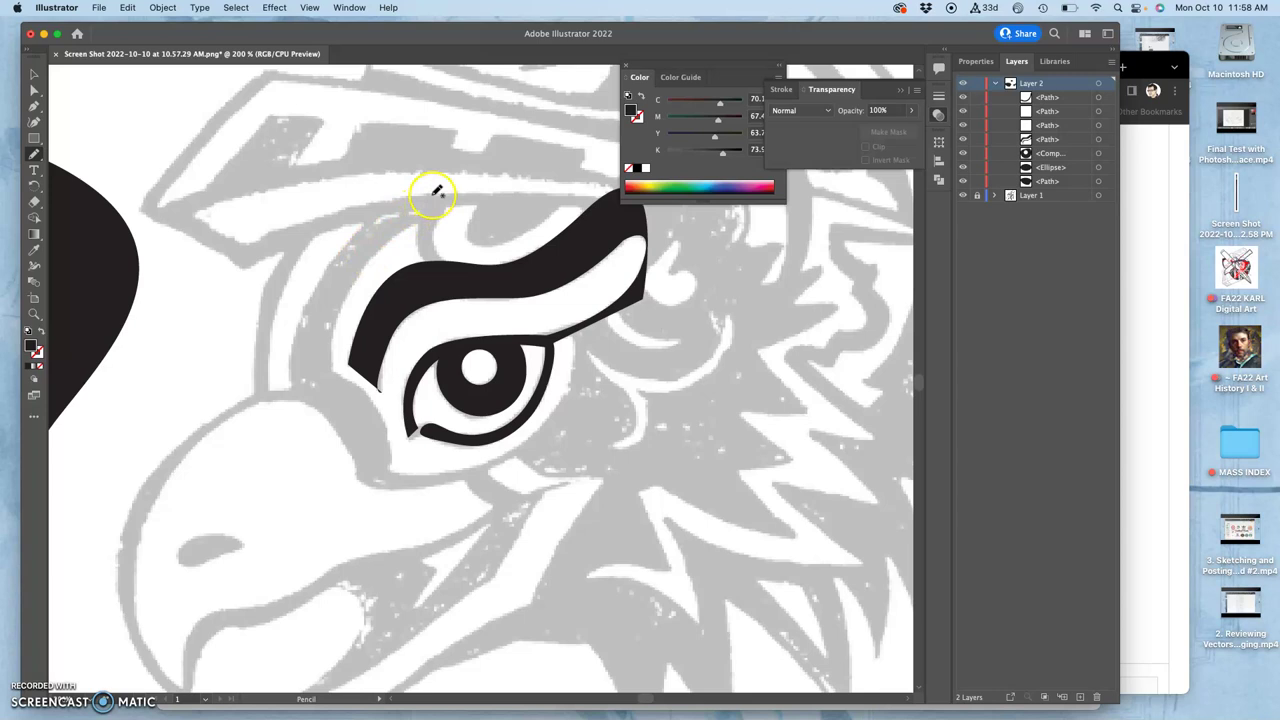
Try to trace the gray band between the beak and the brow as a closed freehand outline with the Pencil tool.
{"action": "mouse_move", "coordinate": [436, 190]}
{"action": "left_mouse_down"}
{"action": "mouse_move", "coordinate": [330, 257]}
{"action": "mouse_move", "coordinate": [293, 324]}
{"action": "mouse_move", "coordinate": [287, 393]}
{"action": "mouse_move", "coordinate": [327, 432]}
{"action": "mouse_move", "coordinate": [345, 481]}
{"action": "mouse_move", "coordinate": [433, 496]}
{"action": "mouse_move", "coordinate": [469, 488]}
{"action": "mouse_move", "coordinate": [385, 478]}
{"action": "mouse_move", "coordinate": [385, 426]}
{"action": "mouse_move", "coordinate": [329, 372]}
{"action": "mouse_move", "coordinate": [338, 316]}
{"action": "mouse_move", "coordinate": [411, 231]}
{"action": "left_mouse_up"}
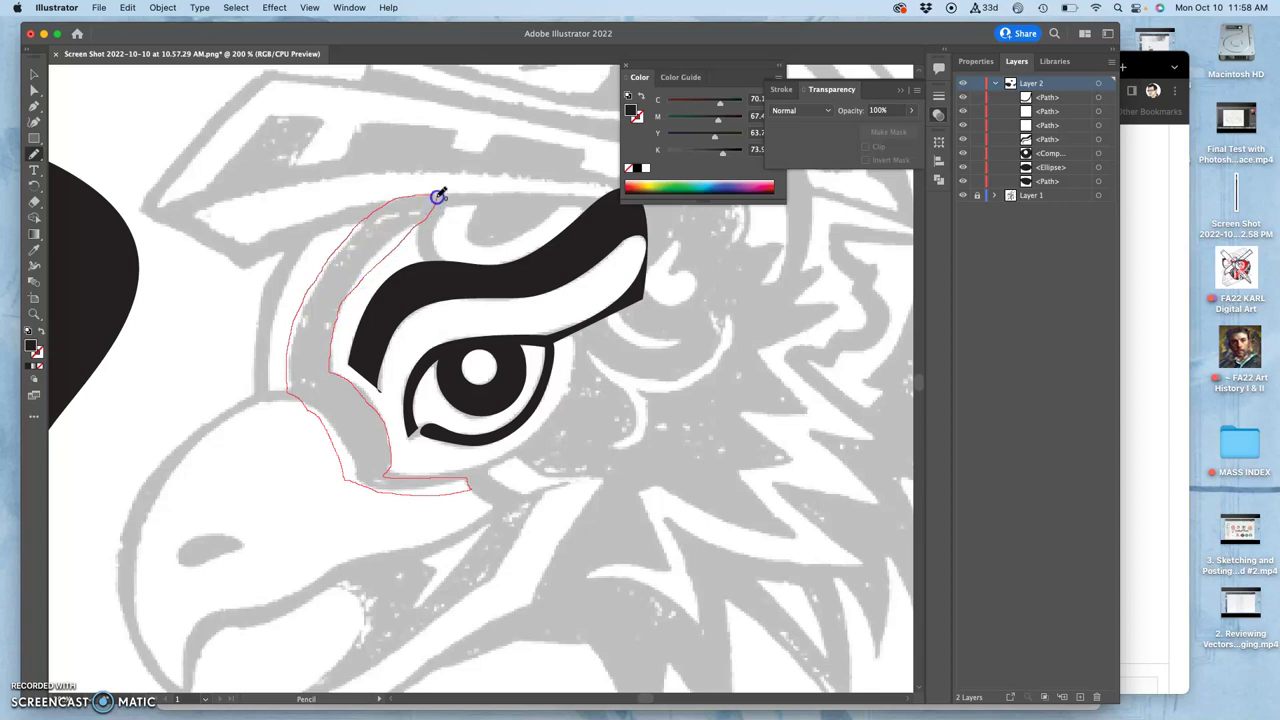
{"action": "left_click_drag", "start_coordinate": [437, 196], "coordinate": [437, 196]}
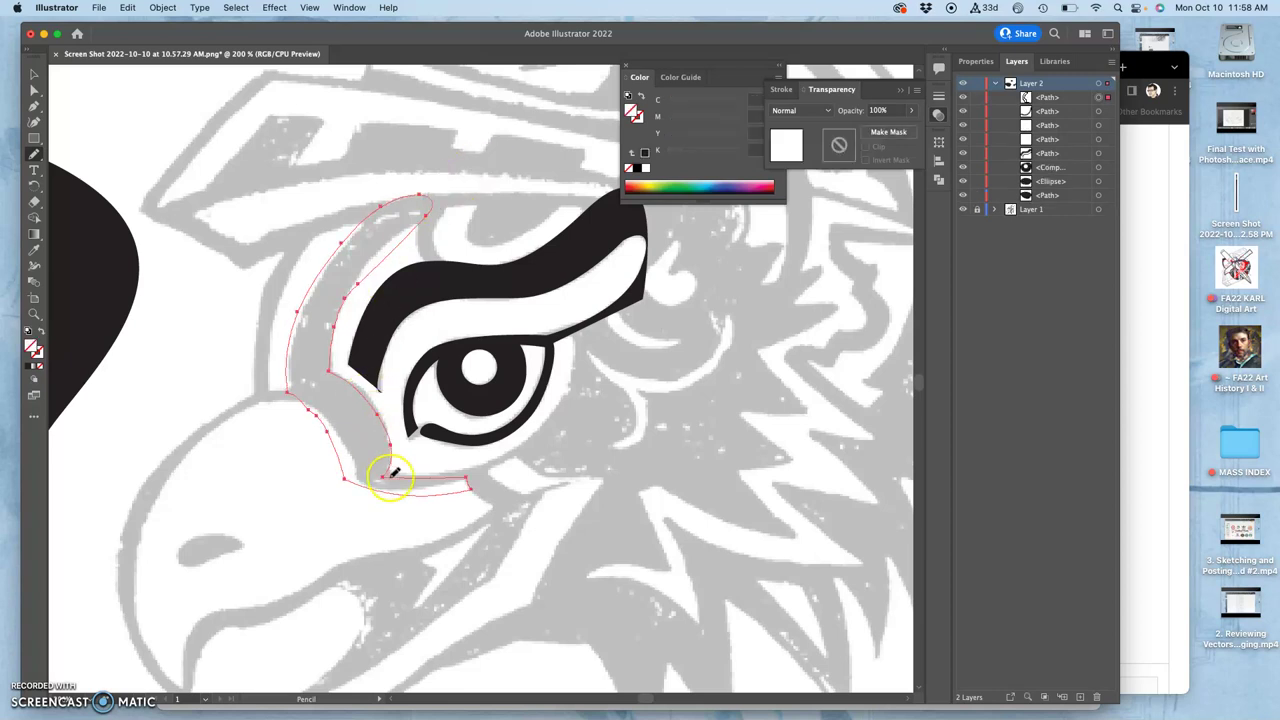
{"action": "mouse_move", "coordinate": [400, 198]}
{"action": "left_mouse_down"}
{"action": "mouse_move", "coordinate": [314, 315]}
{"action": "mouse_move", "coordinate": [307, 380]}
{"action": "mouse_move", "coordinate": [318, 350]}
{"action": "left_mouse_up"}
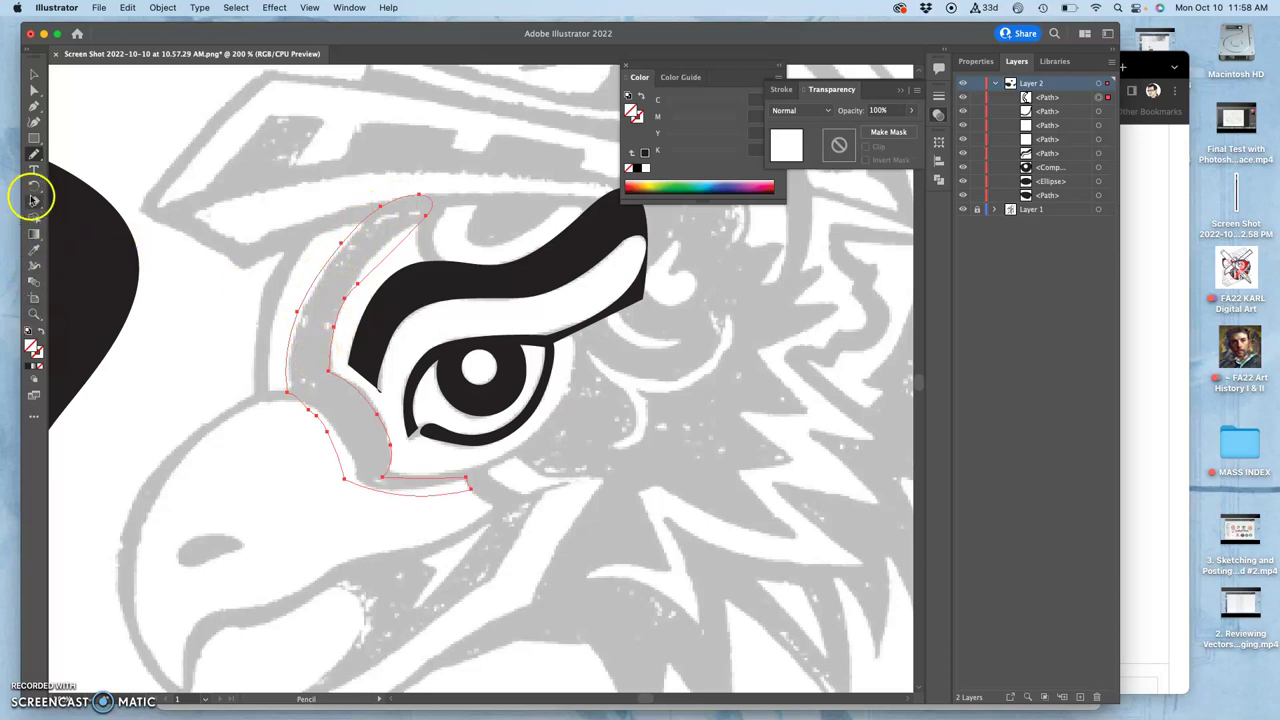
Set the Pencil tool's fidelity one notch closer to Smooth, and delete the freehand outline of the gray band.
{"action": "double_click", "coordinate": [34, 153]}
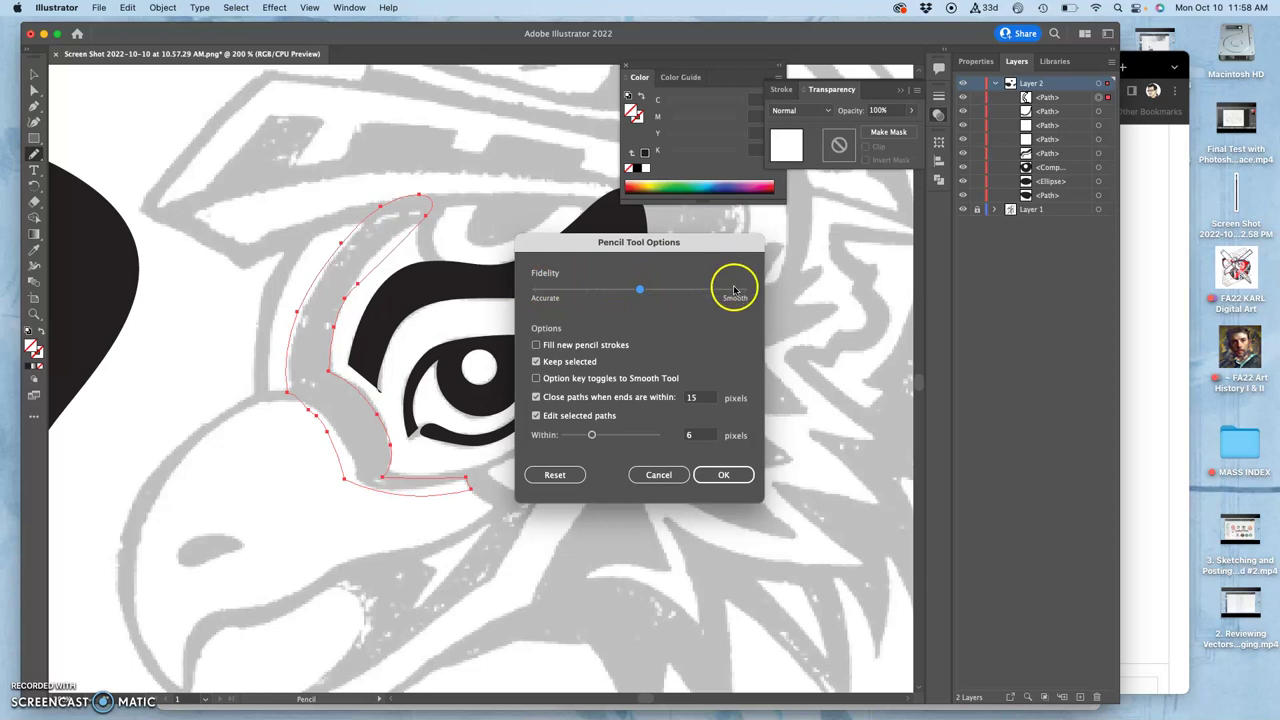
{"action": "left_click_drag", "start_coordinate": [734, 290], "coordinate": [691, 292]}
{"action": "left_click", "coordinate": [735, 475]}
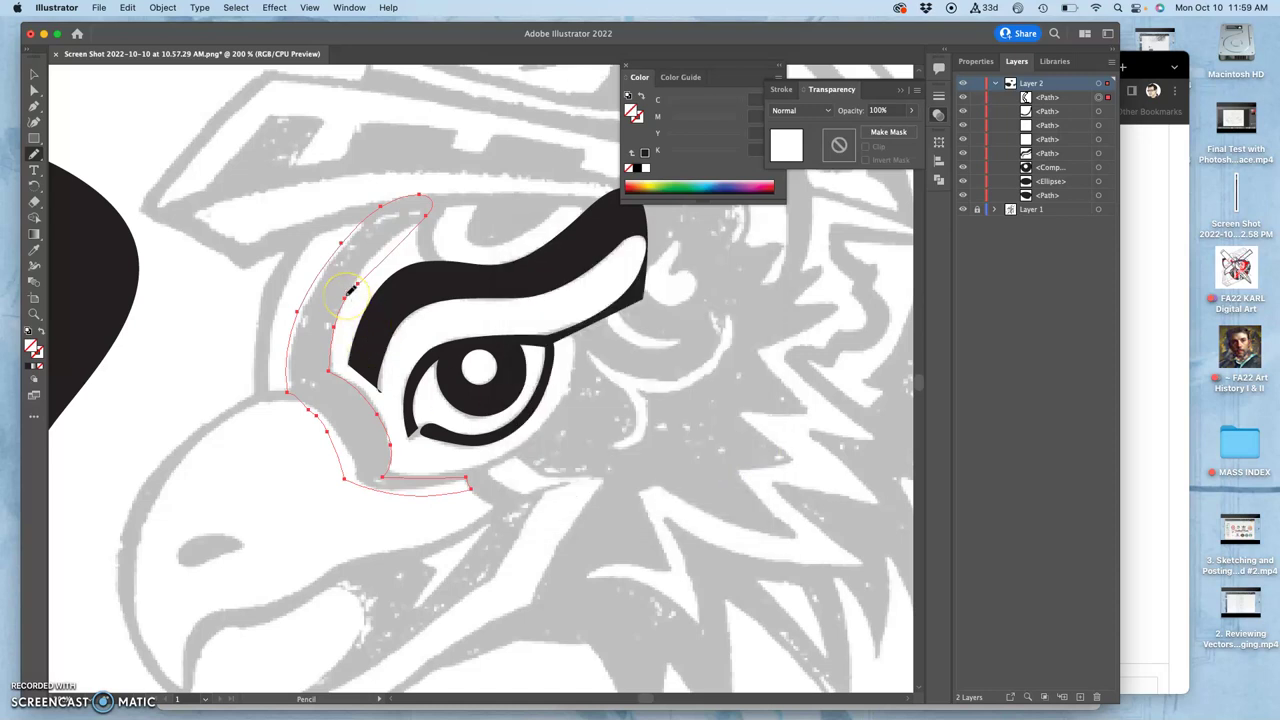
{"action": "key", "text": "Delete"}
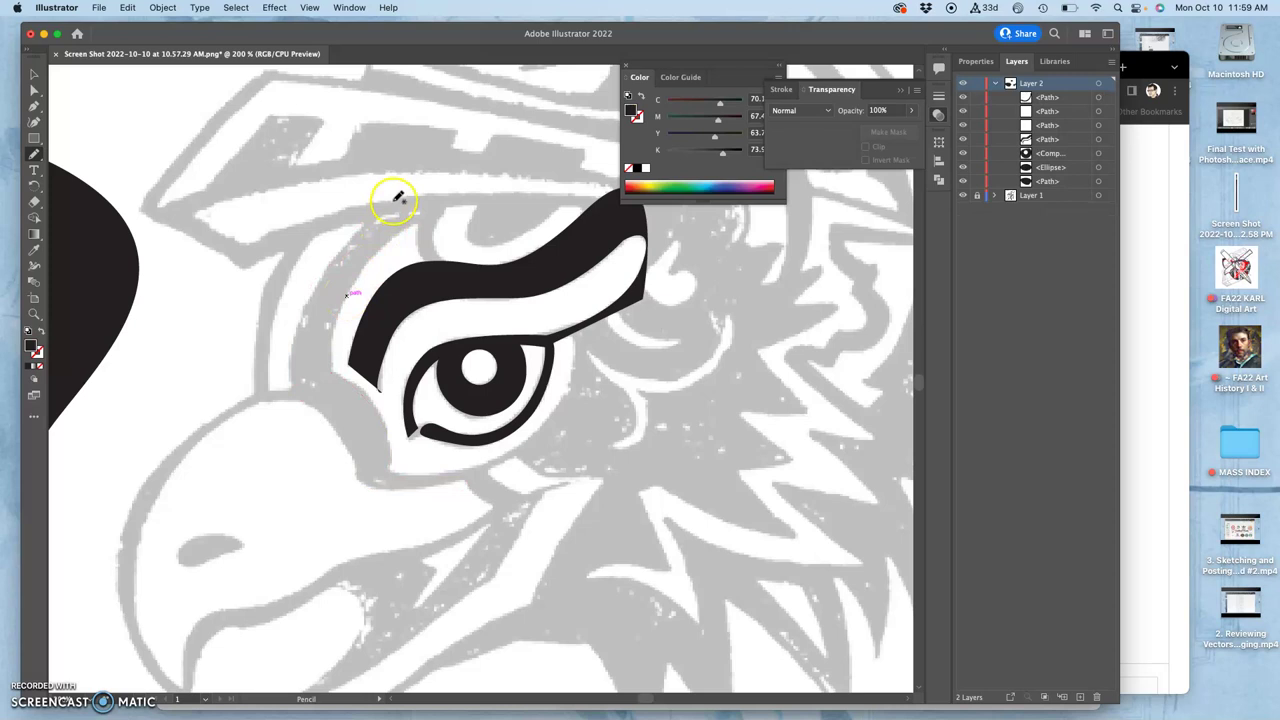
Draw a closed freehand shape over the gray band from above the brow down to below the eye, and fill it solid black without a stroke.
{"action": "mouse_move", "coordinate": [380, 213]}
{"action": "left_mouse_down"}
{"action": "mouse_move", "coordinate": [323, 284]}
{"action": "mouse_move", "coordinate": [292, 401]}
{"action": "mouse_move", "coordinate": [336, 434]}
{"action": "mouse_move", "coordinate": [356, 481]}
{"action": "mouse_move", "coordinate": [391, 486]}
{"action": "mouse_move", "coordinate": [453, 472]}
{"action": "mouse_move", "coordinate": [383, 478]}
{"action": "mouse_move", "coordinate": [378, 417]}
{"action": "mouse_move", "coordinate": [332, 375]}
{"action": "mouse_move", "coordinate": [334, 291]}
{"action": "mouse_move", "coordinate": [383, 210]}
{"action": "left_mouse_up"}
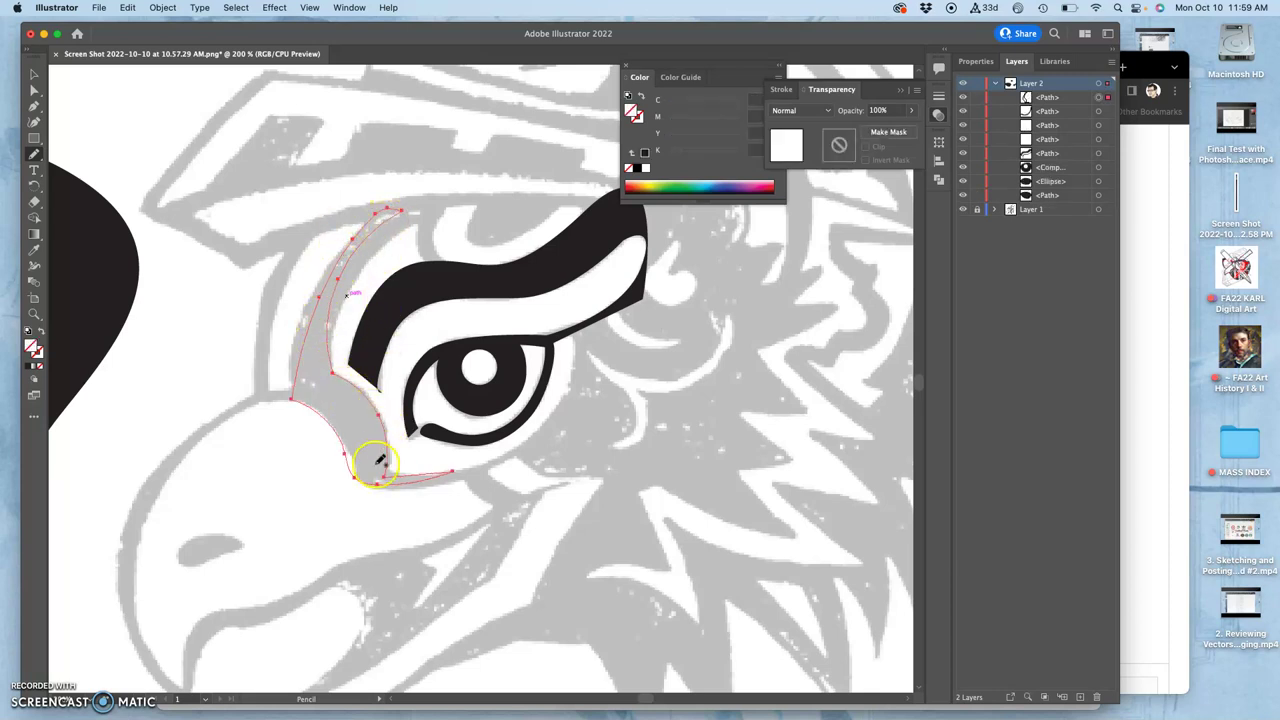
{"action": "left_click", "coordinate": [40, 344]}
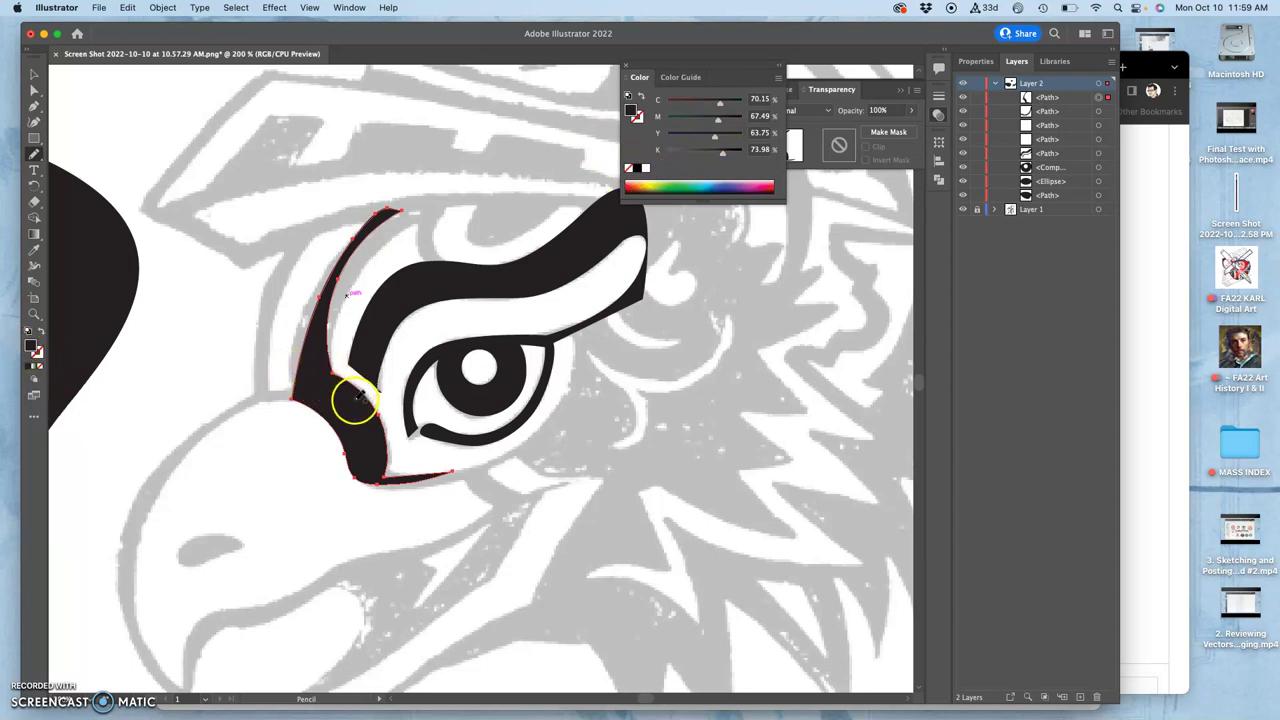
{"action": "mouse_move", "coordinate": [371, 433]}
{"action": "left_mouse_down"}
{"action": "mouse_move", "coordinate": [344, 355]}
{"action": "mouse_move", "coordinate": [354, 324]}
{"action": "mouse_move", "coordinate": [351, 363]}
{"action": "left_mouse_up"}
{"action": "mouse_move", "coordinate": [354, 360]}
{"action": "left_mouse_down"}
{"action": "mouse_move", "coordinate": [357, 409]}
{"action": "mouse_move", "coordinate": [386, 440]}
{"action": "left_mouse_up"}
{"action": "left_click", "coordinate": [443, 372]}
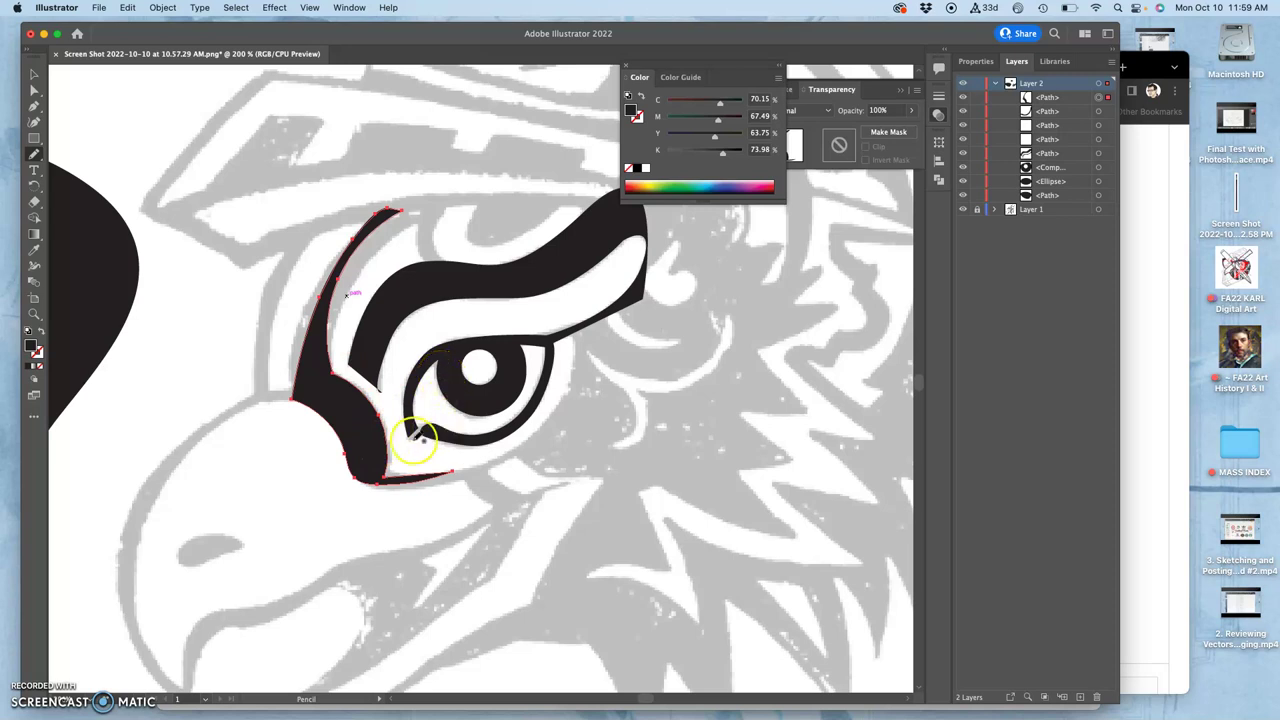
Reselect the black band between beak and brow and redraw its inner edge with the Pencil tool, widening its upper part over the gray scan.
{"action": "key", "text": "a"}
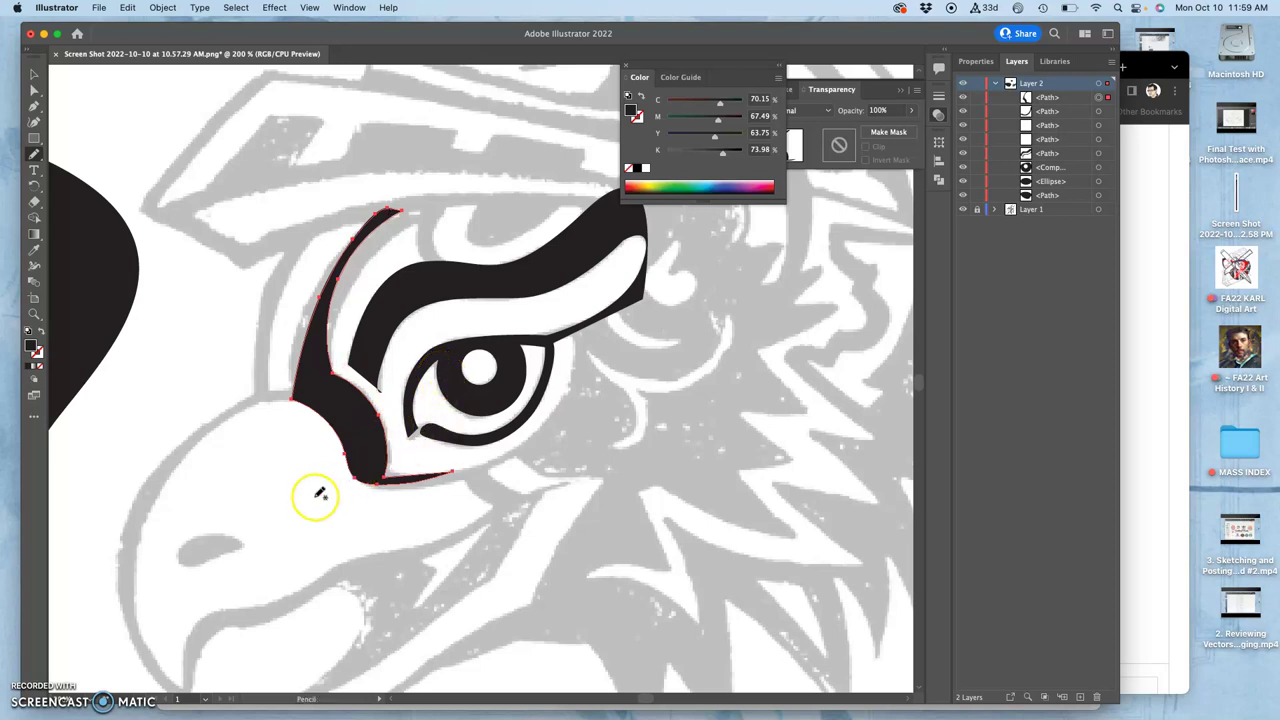
{"action": "left_click", "coordinate": [291, 492], "text": "super"}
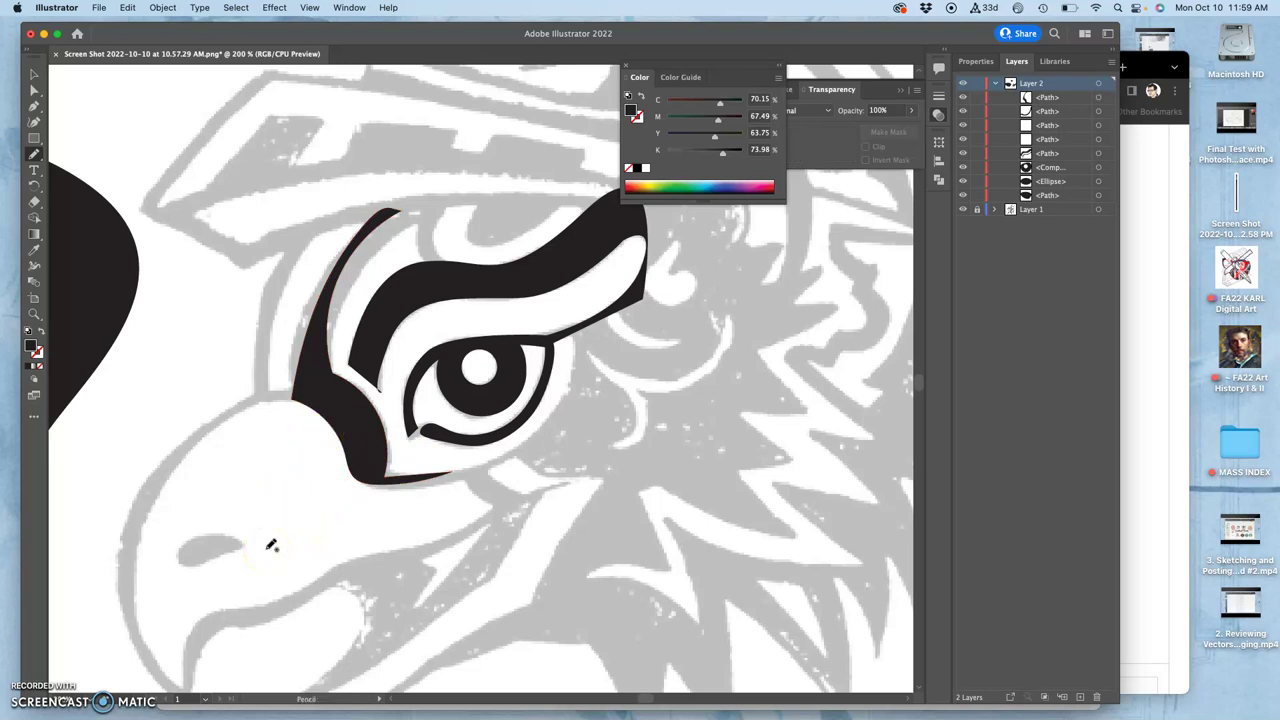
{"action": "left_click_drag", "start_coordinate": [352, 346], "coordinate": [329, 384]}
{"action": "key", "text": "super"}
{"action": "left_click", "coordinate": [333, 398], "text": "super"}
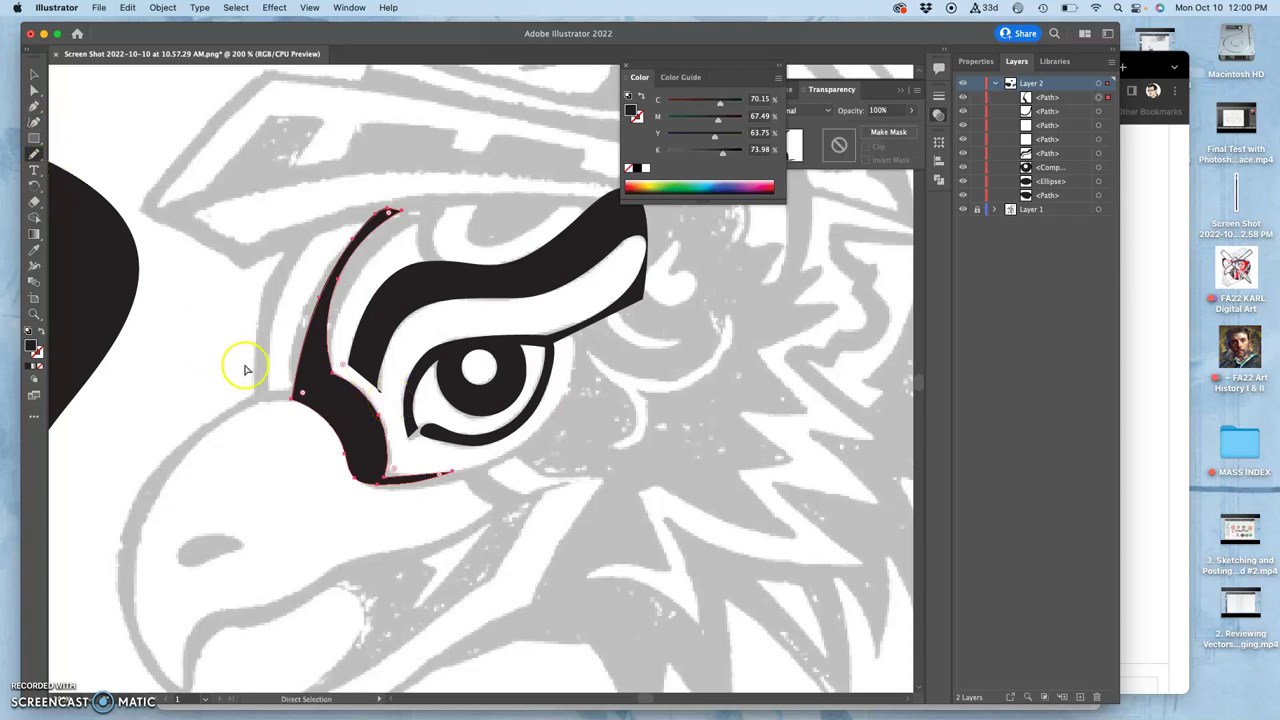
{"action": "left_click_drag", "start_coordinate": [335, 371], "coordinate": [335, 371]}
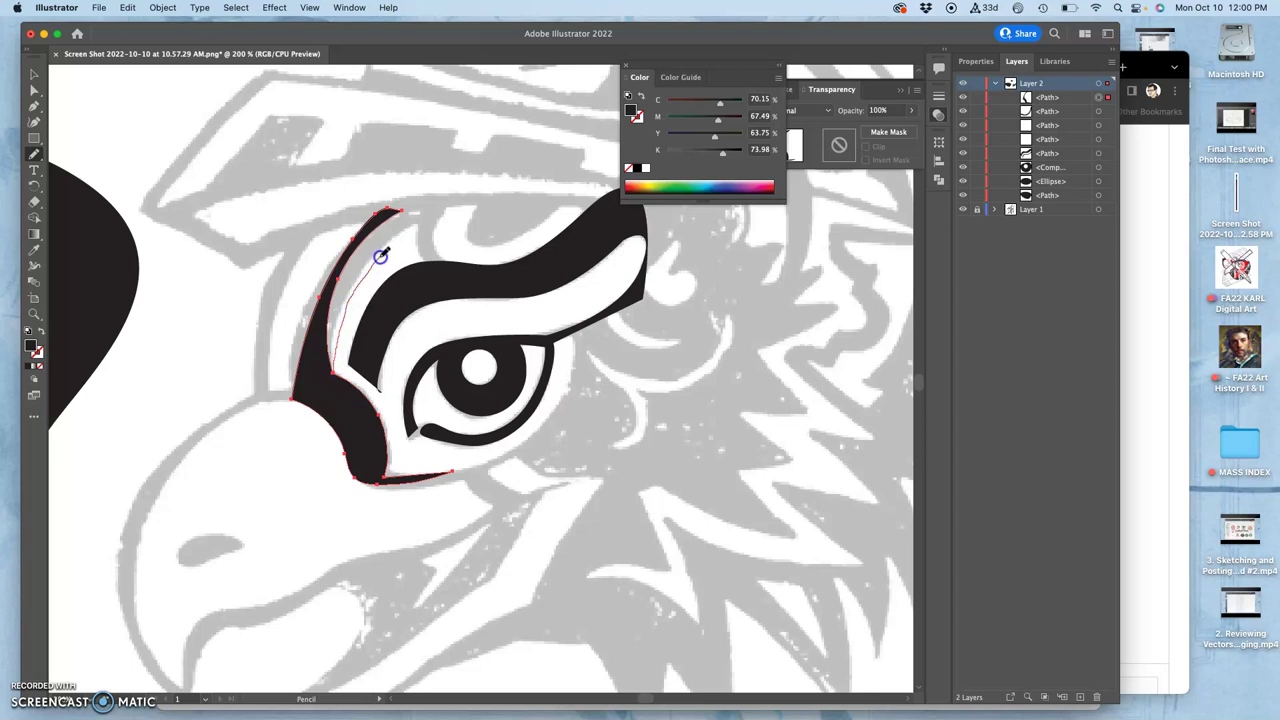
{"action": "left_click_drag", "start_coordinate": [380, 257], "coordinate": [403, 231]}
{"action": "left_click_drag", "start_coordinate": [377, 212], "coordinate": [378, 212]}
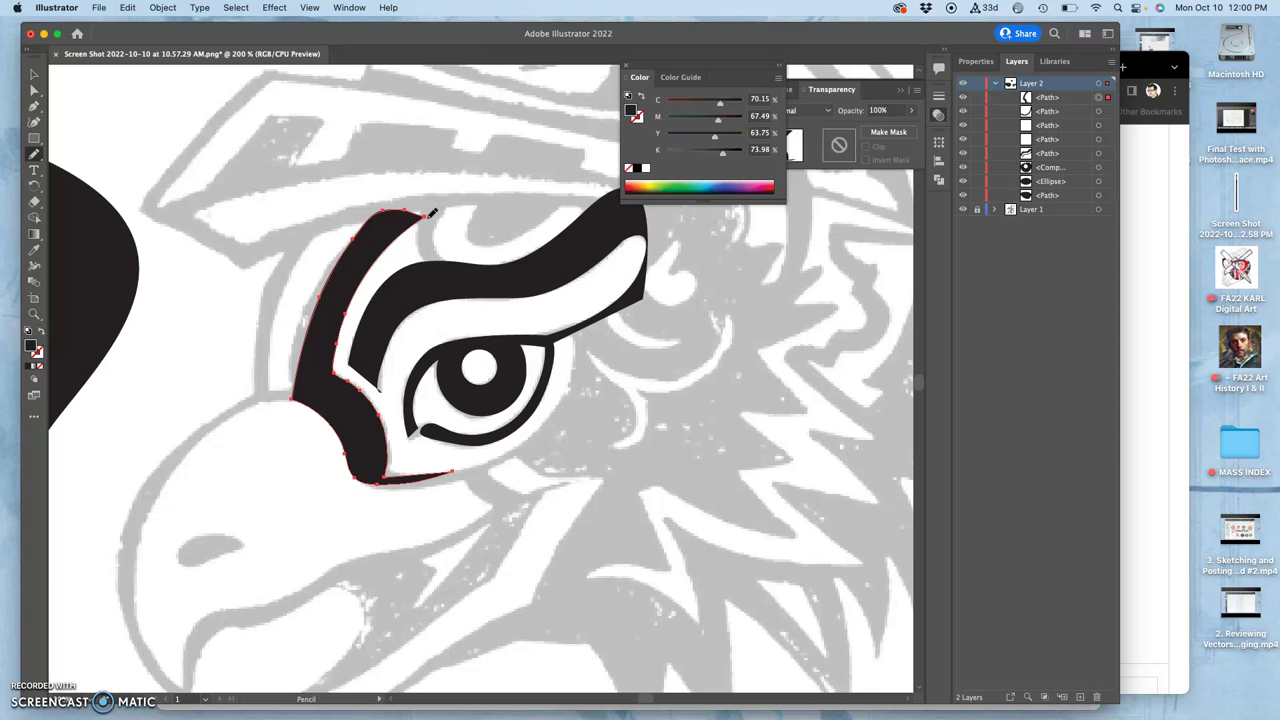
Extend the black band with one continuous Pencil outline around the feathers behind the brow and the area under the eye, rejoining it beside the beak.
{"action": "mouse_move", "coordinate": [430, 215]}
{"action": "left_mouse_down"}
{"action": "mouse_move", "coordinate": [397, 271]}
{"action": "mouse_move", "coordinate": [383, 474]}
{"action": "mouse_move", "coordinate": [478, 466]}
{"action": "mouse_move", "coordinate": [529, 444]}
{"action": "mouse_move", "coordinate": [572, 385]}
{"action": "mouse_move", "coordinate": [573, 353]}
{"action": "left_mouse_up"}
{"action": "mouse_move", "coordinate": [625, 333]}
{"action": "left_mouse_down"}
{"action": "mouse_move", "coordinate": [667, 350]}
{"action": "mouse_move", "coordinate": [676, 342]}
{"action": "mouse_move", "coordinate": [622, 307]}
{"action": "mouse_move", "coordinate": [640, 292]}
{"action": "mouse_move", "coordinate": [686, 302]}
{"action": "mouse_move", "coordinate": [723, 277]}
{"action": "mouse_move", "coordinate": [681, 272]}
{"action": "mouse_move", "coordinate": [696, 242]}
{"action": "mouse_move", "coordinate": [686, 227]}
{"action": "mouse_move", "coordinate": [645, 272]}
{"action": "mouse_move", "coordinate": [642, 224]}
{"action": "mouse_move", "coordinate": [705, 213]}
{"action": "mouse_move", "coordinate": [735, 219]}
{"action": "mouse_move", "coordinate": [739, 244]}
{"action": "mouse_move", "coordinate": [773, 245]}
{"action": "mouse_move", "coordinate": [744, 282]}
{"action": "mouse_move", "coordinate": [782, 292]}
{"action": "mouse_move", "coordinate": [728, 316]}
{"action": "mouse_move", "coordinate": [704, 362]}
{"action": "mouse_move", "coordinate": [650, 376]}
{"action": "mouse_move", "coordinate": [588, 348]}
{"action": "mouse_move", "coordinate": [629, 406]}
{"action": "mouse_move", "coordinate": [606, 474]}
{"action": "mouse_move", "coordinate": [519, 463]}
{"action": "mouse_move", "coordinate": [480, 480]}
{"action": "mouse_move", "coordinate": [514, 491]}
{"action": "mouse_move", "coordinate": [491, 503]}
{"action": "mouse_move", "coordinate": [462, 483]}
{"action": "mouse_move", "coordinate": [396, 491]}
{"action": "left_mouse_up"}
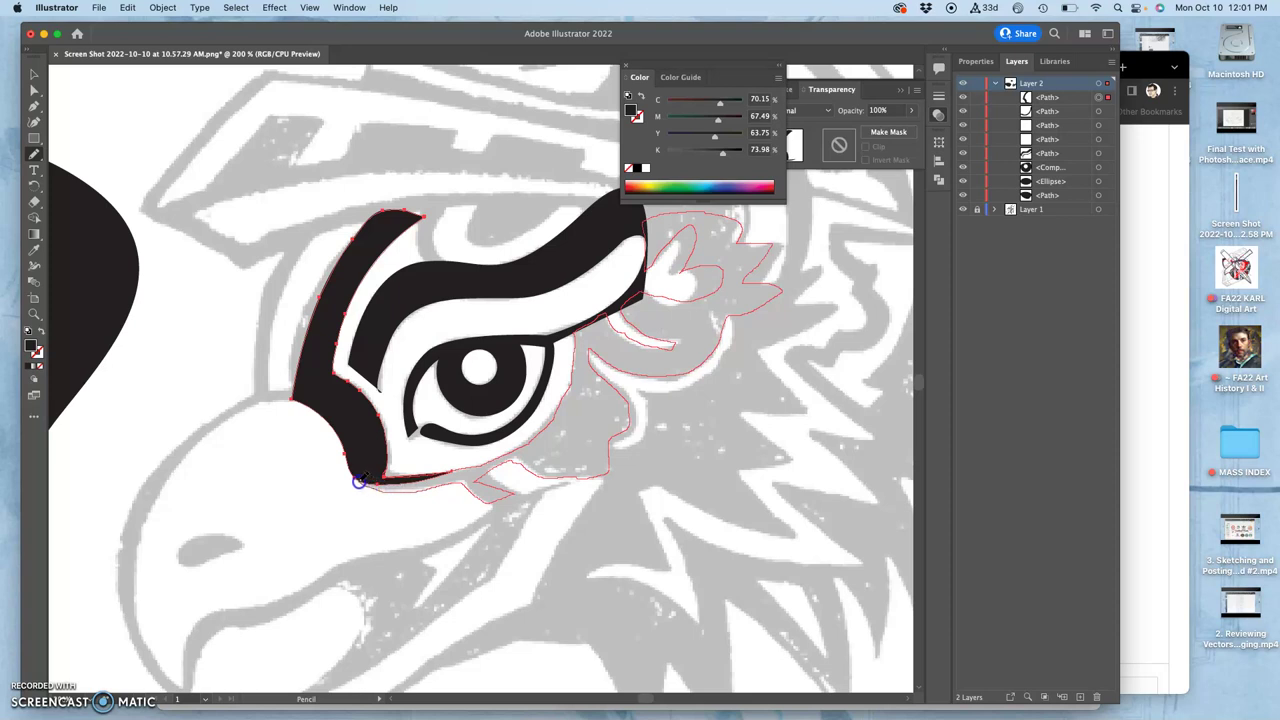
{"action": "left_click_drag", "start_coordinate": [353, 473], "coordinate": [352, 475]}
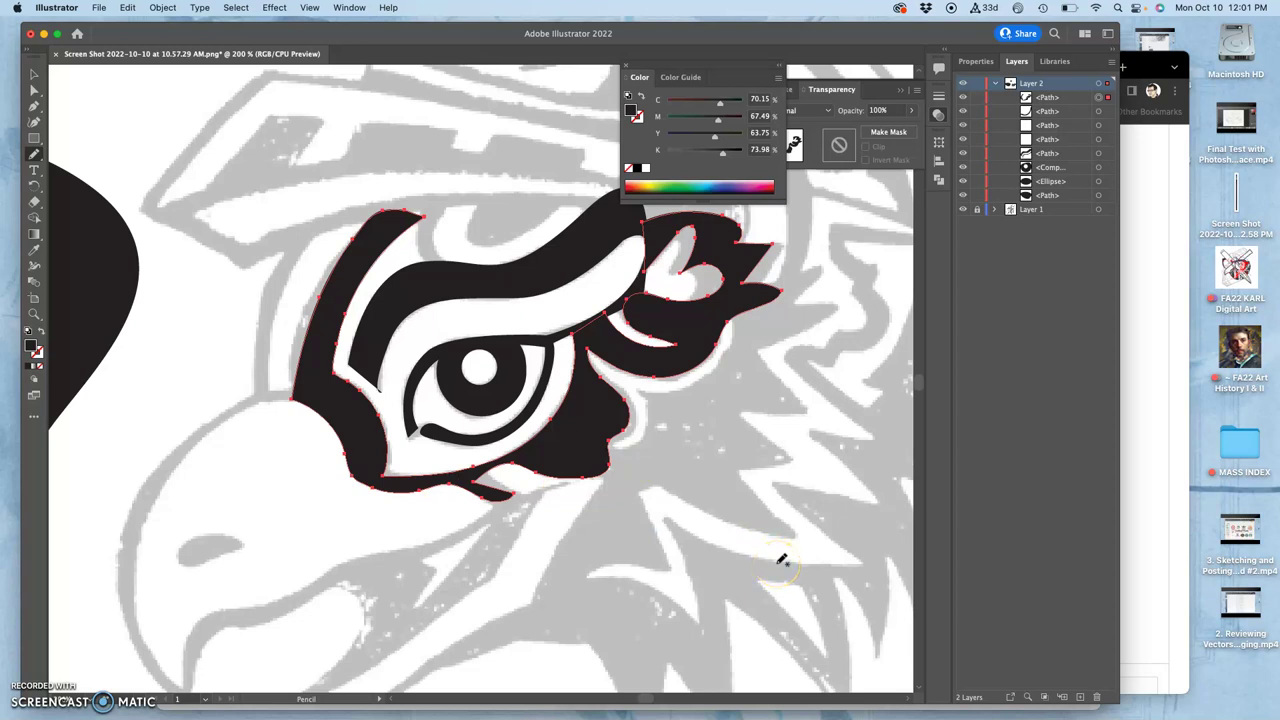
Redraw the feather shape's edge where it meets the brow's outer end so that it clears the brow's white area.
{"action": "scroll", "coordinate": [697, 393], "scroll_direction": "up", "scroll_amount": 10}
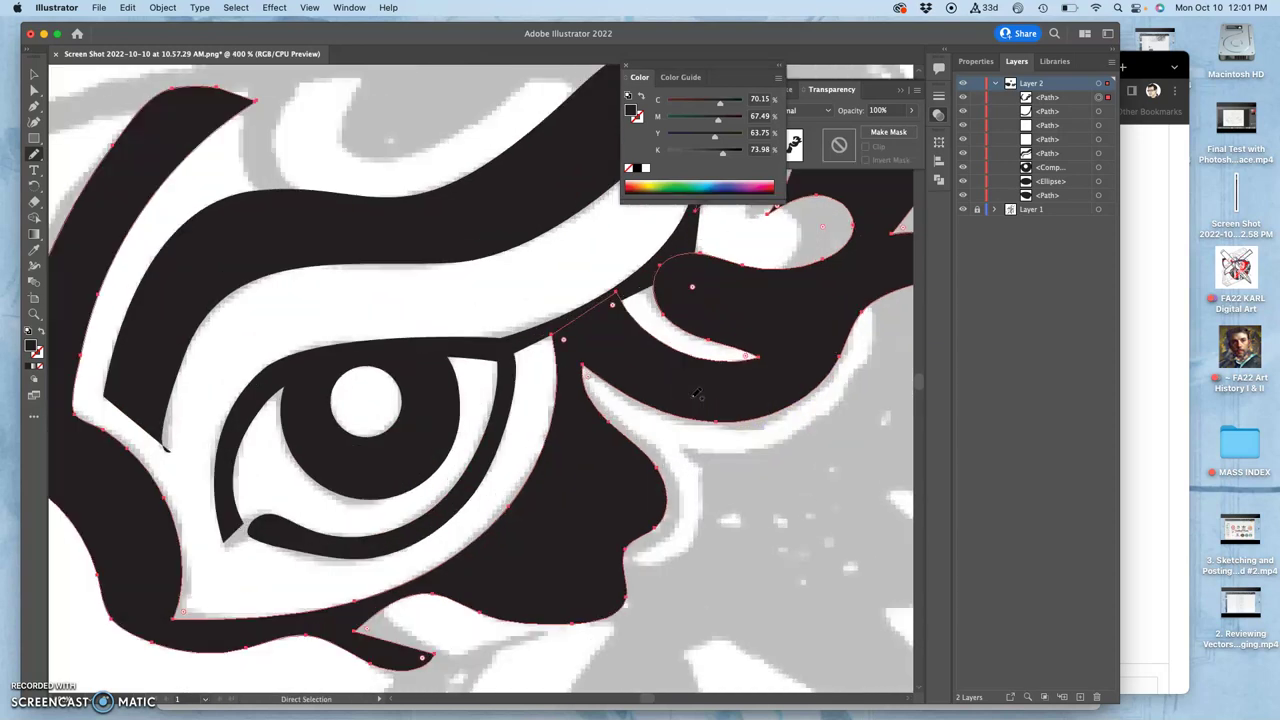
{"action": "scroll", "coordinate": [697, 393], "scroll_direction": "up", "scroll_amount": 6}
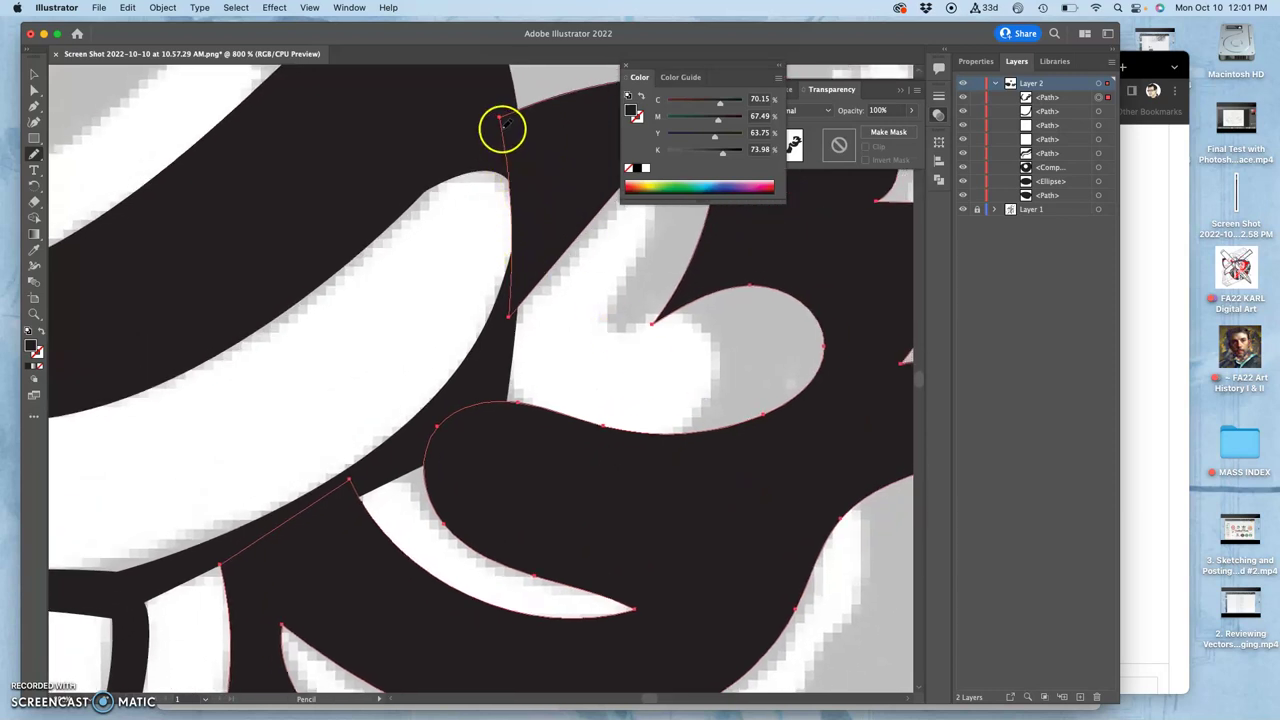
{"action": "left_click_drag", "start_coordinate": [503, 122], "coordinate": [516, 122]}
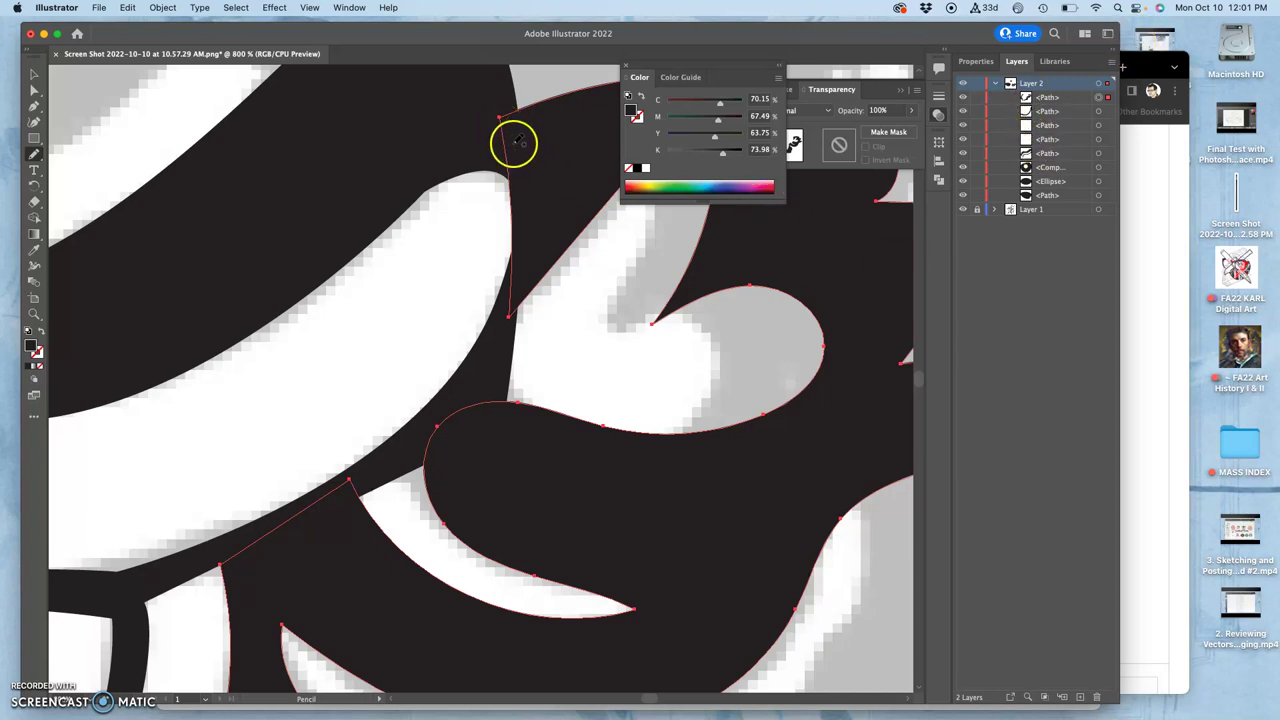
{"action": "left_click", "coordinate": [505, 115]}
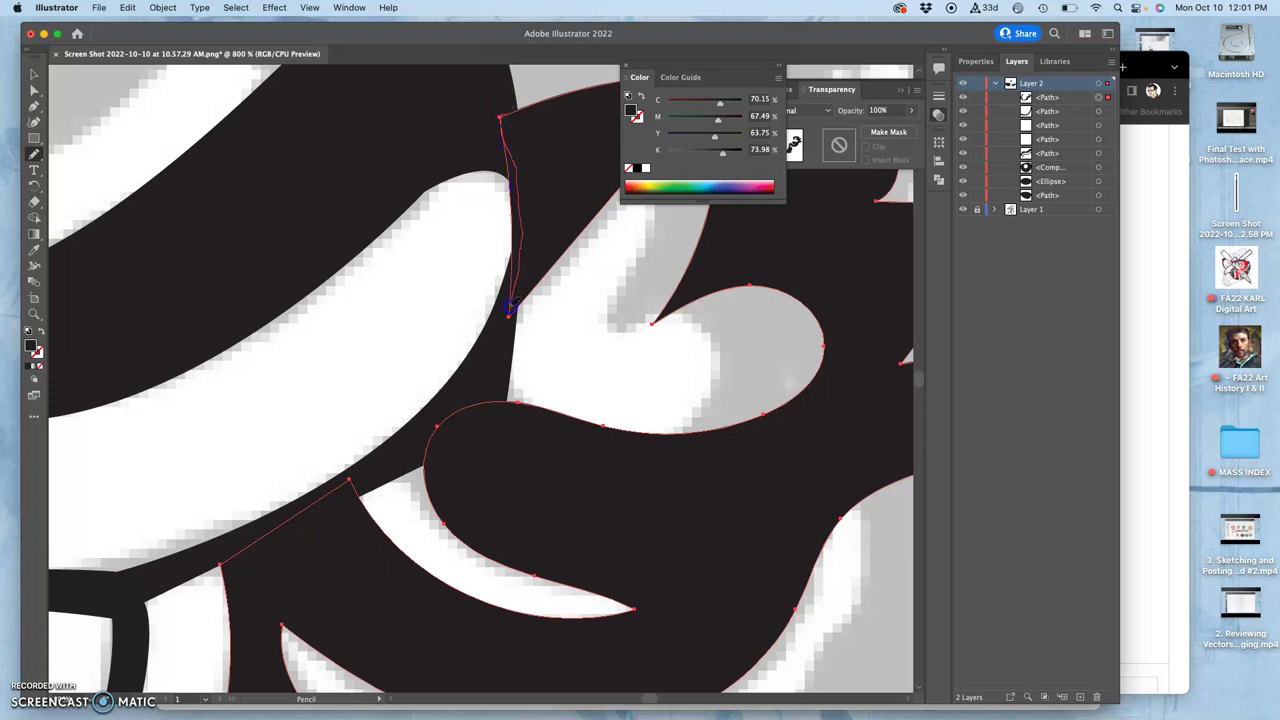
{"action": "left_click_drag", "start_coordinate": [512, 313], "coordinate": [513, 312]}
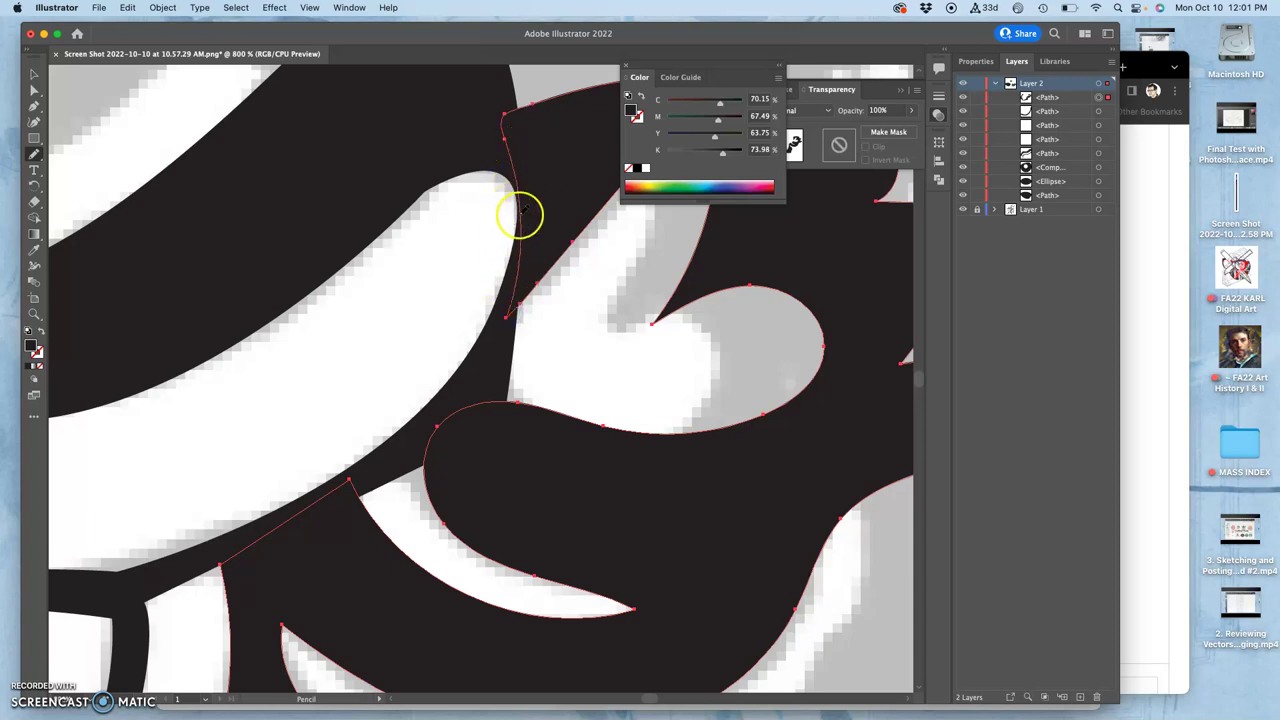
Add the brow shape to the selected feather shape and unite them with Pathfinder.
{"action": "scroll", "coordinate": [472, 336], "scroll_direction": "down", "scroll_amount": 2}
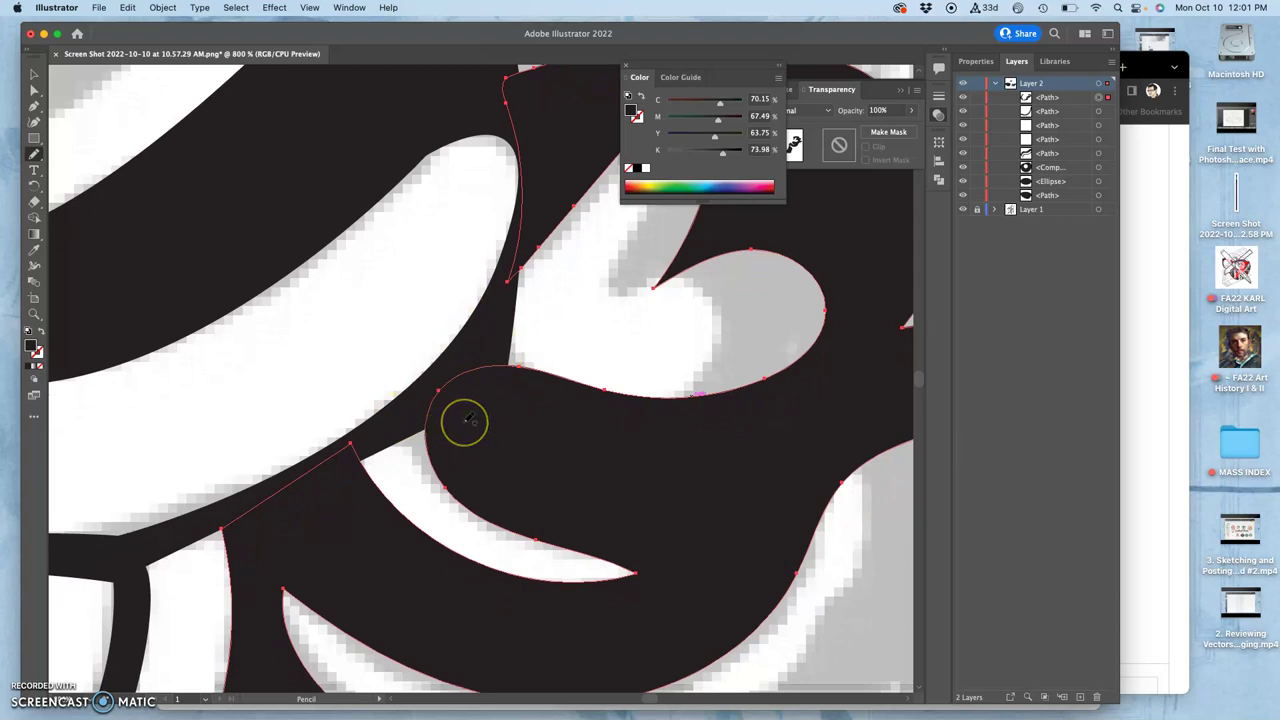
{"action": "scroll", "coordinate": [466, 423], "scroll_direction": "down", "scroll_amount": 8}
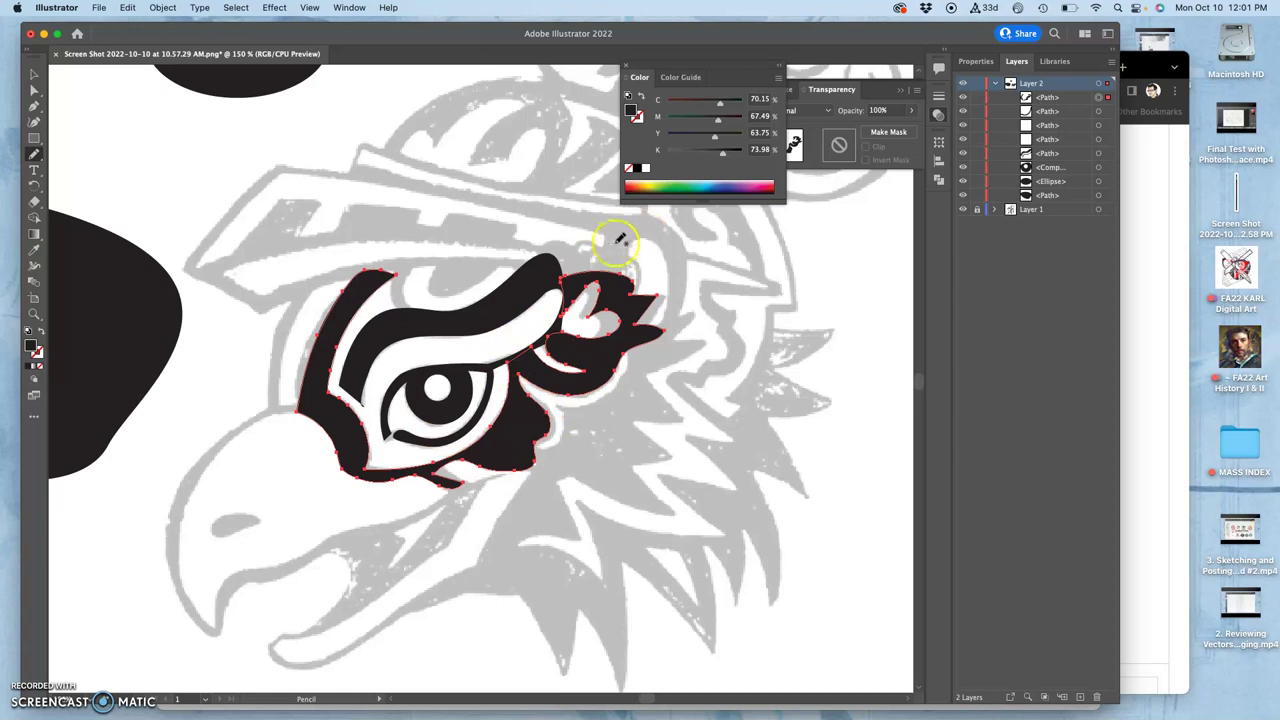
{"action": "key", "text": "super"}
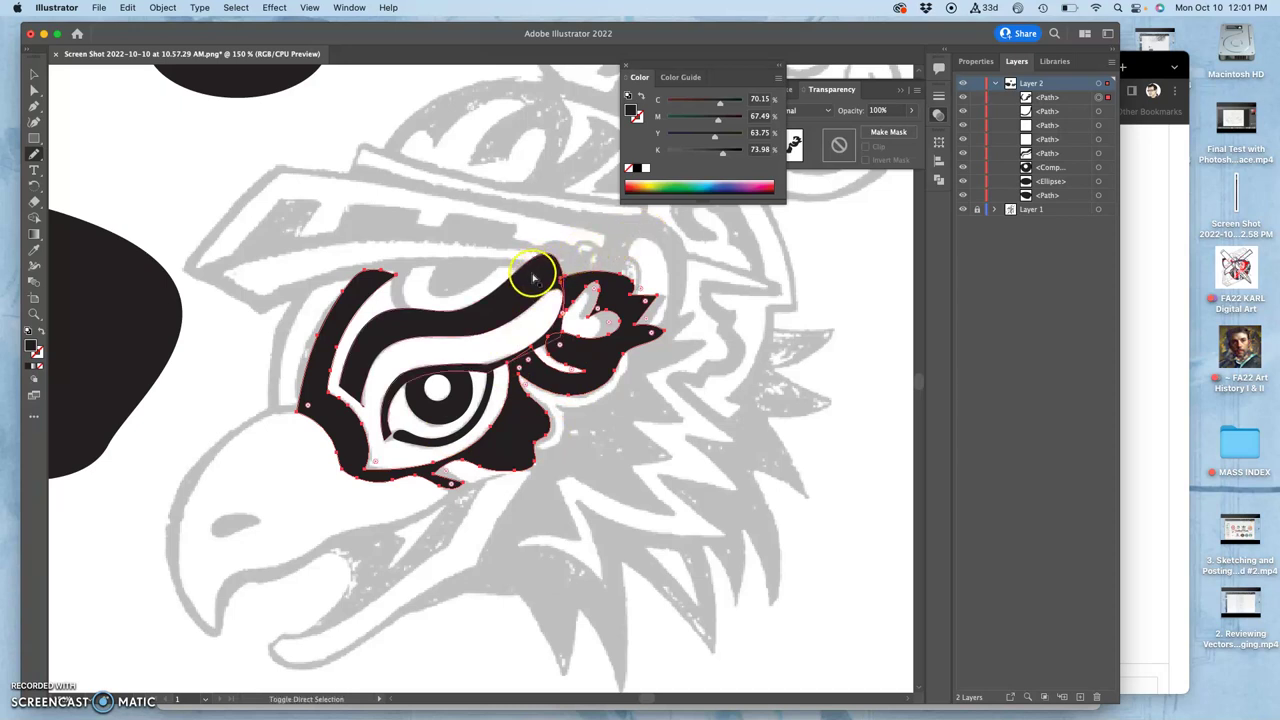
{"action": "left_click", "coordinate": [533, 277], "text": "shift+super"}
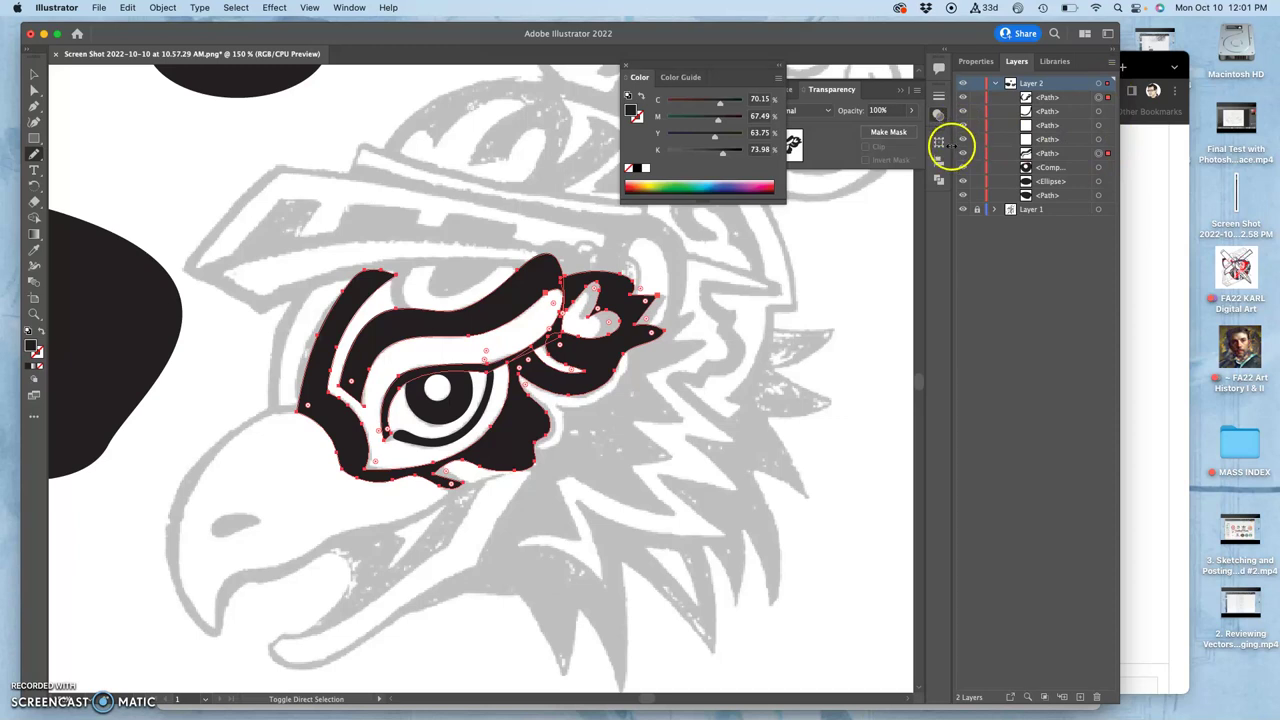
{"action": "left_click", "coordinate": [938, 180]}
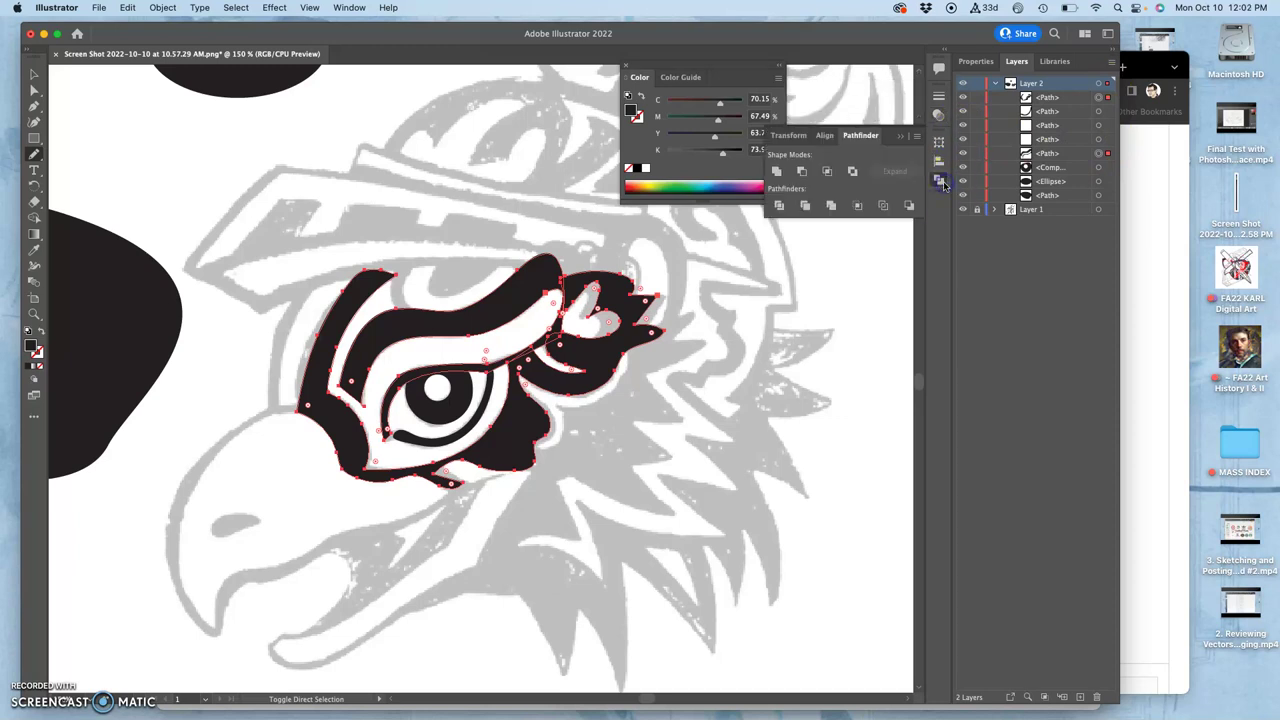
{"action": "left_click", "coordinate": [776, 171]}
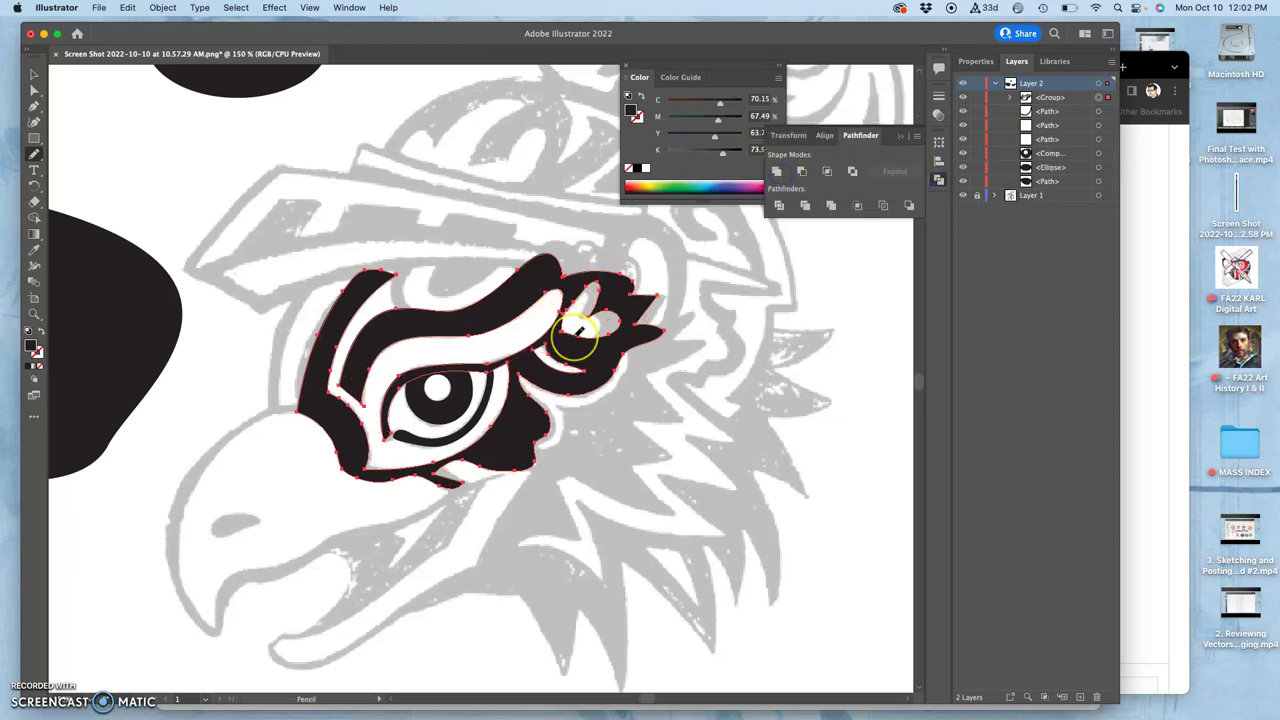
Add the lower eyelid outline at the eye's outer corner to the selection and unite it with the merged brow shape.
{"action": "scroll", "coordinate": [577, 332], "scroll_direction": "up", "scroll_amount": 10}
{"action": "scroll", "coordinate": [577, 333], "scroll_direction": "up", "scroll_amount": 1}
{"action": "left_click_drag", "start_coordinate": [539, 379], "coordinate": [538, 405]}
{"action": "left_click", "coordinate": [776, 172]}
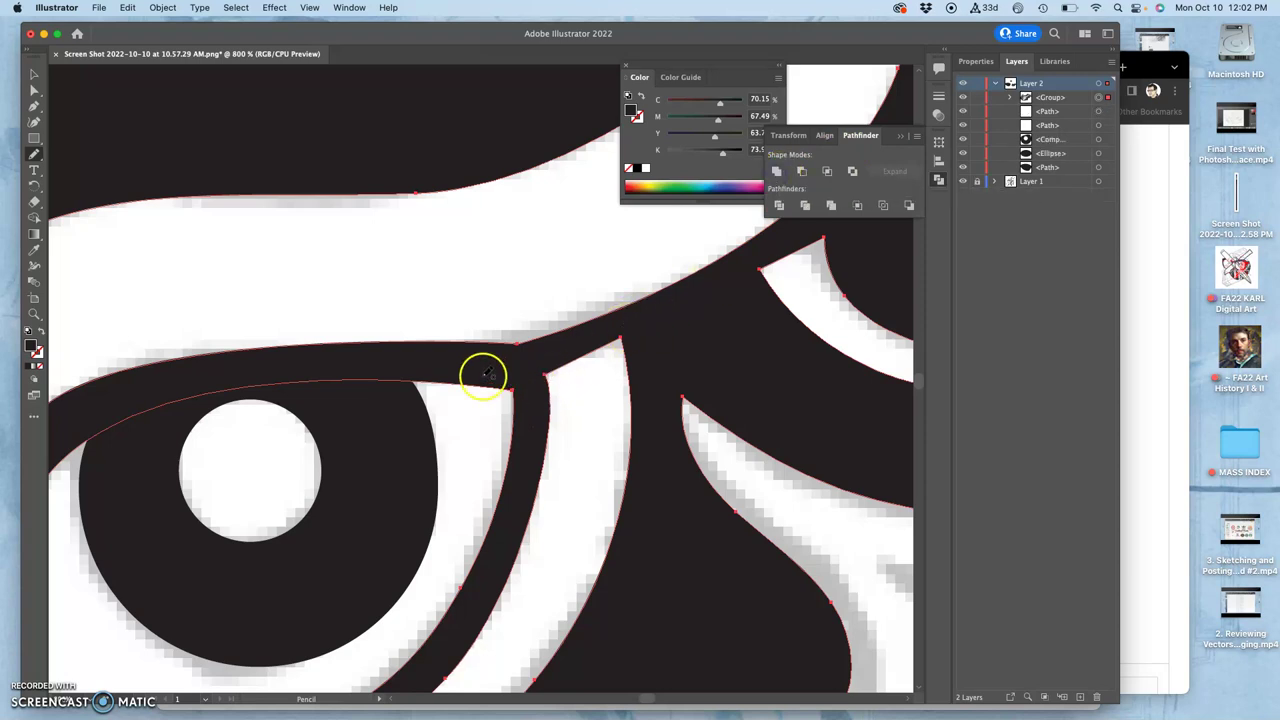
Round off the top of the white gap beside the eye and the blunt end of the neighboring white crescent with the Pencil tool.
{"action": "left_click_drag", "start_coordinate": [549, 391], "coordinate": [548, 390]}
{"action": "left_click_drag", "start_coordinate": [624, 357], "coordinate": [630, 404]}
{"action": "scroll", "coordinate": [643, 392], "scroll_direction": "right", "scroll_amount": 3}
{"action": "left_click_drag", "start_coordinate": [640, 316], "coordinate": [641, 316]}
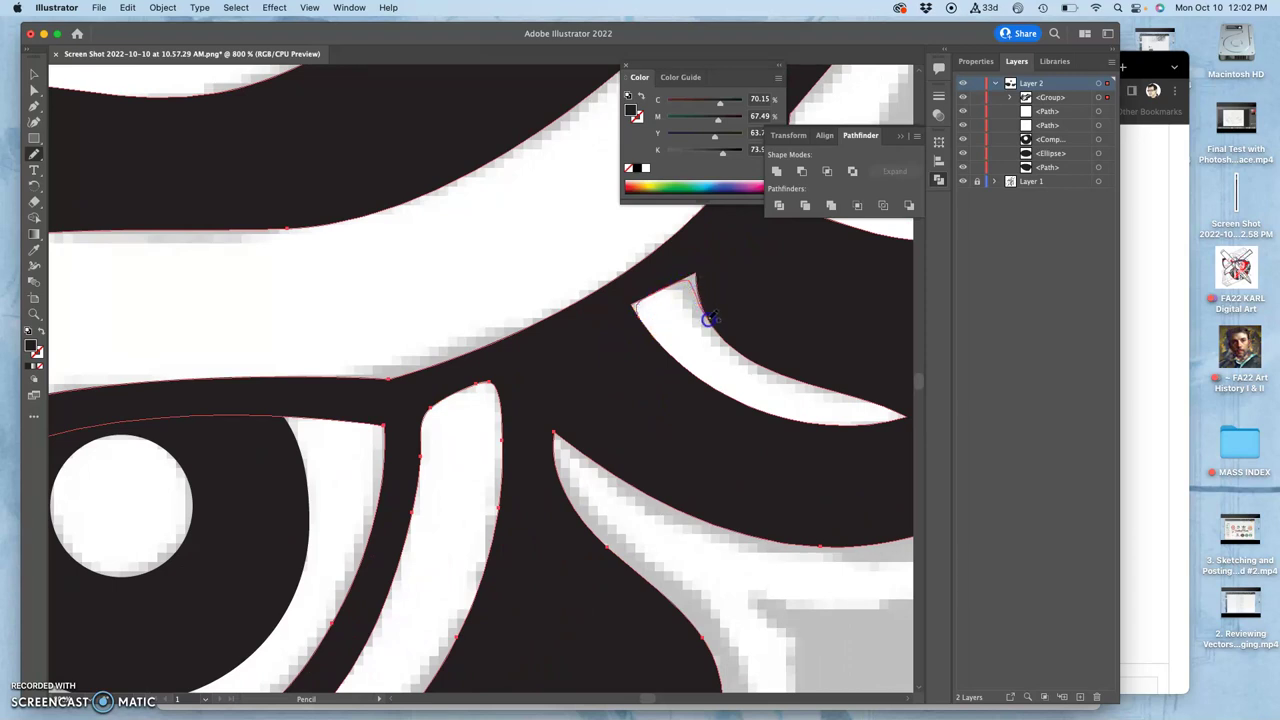
{"action": "left_click_drag", "start_coordinate": [705, 316], "coordinate": [708, 318]}
{"action": "key", "text": "super+z"}
{"action": "left_click_drag", "start_coordinate": [724, 336], "coordinate": [720, 335]}
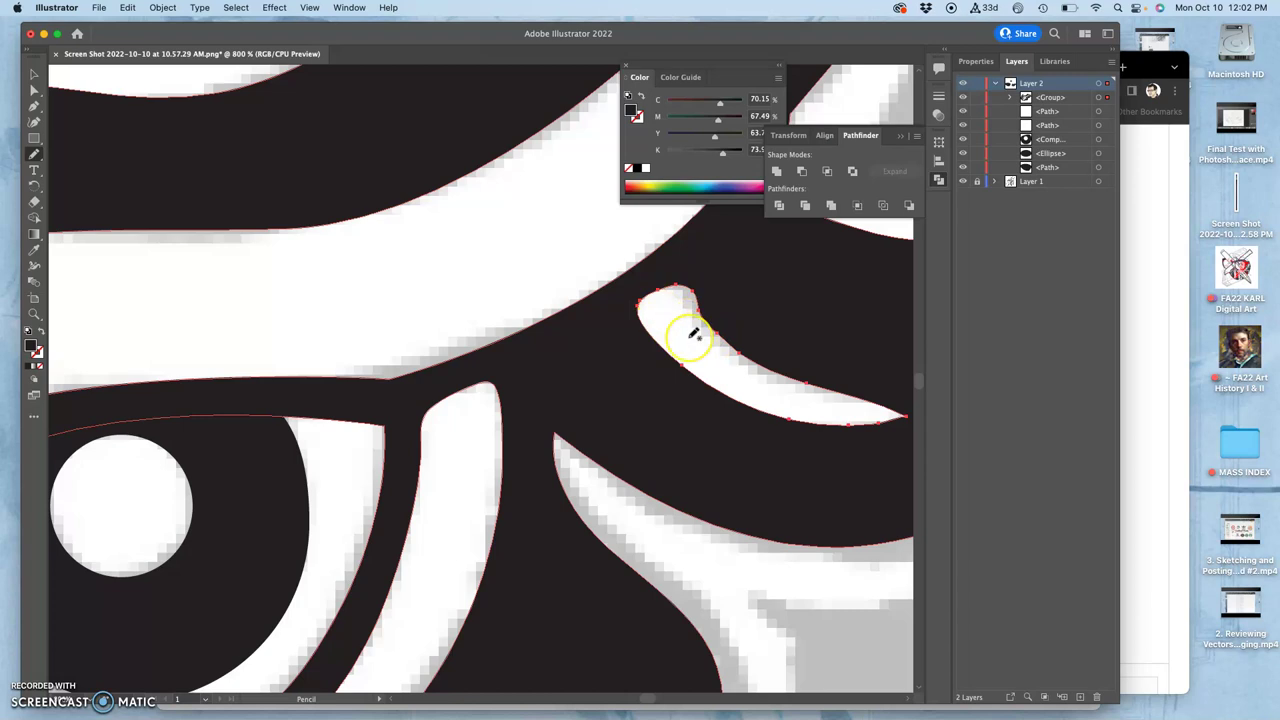
Find the Smooth Tool in the full tool list, add it to the toolbar's Pencil tool group, and close the list.
{"action": "key", "text": "super+equal"}
{"action": "key", "text": "super+equal"}
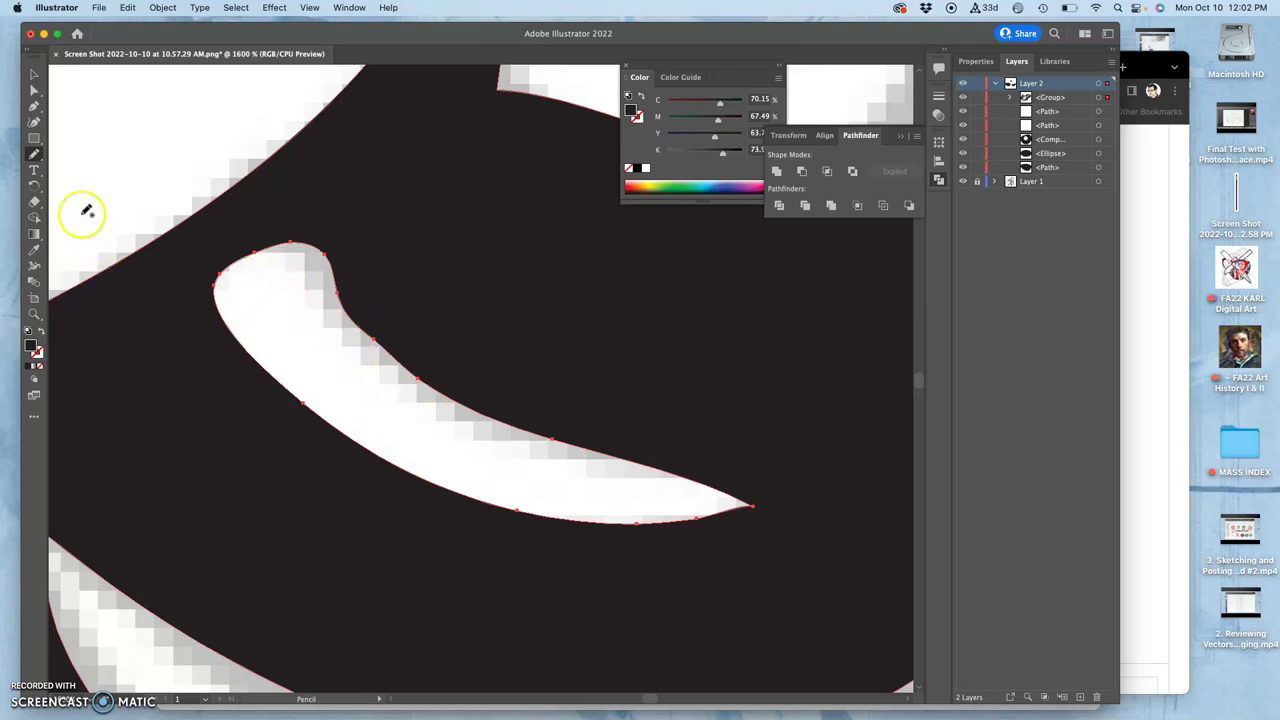
{"action": "left_click", "coordinate": [38, 156]}
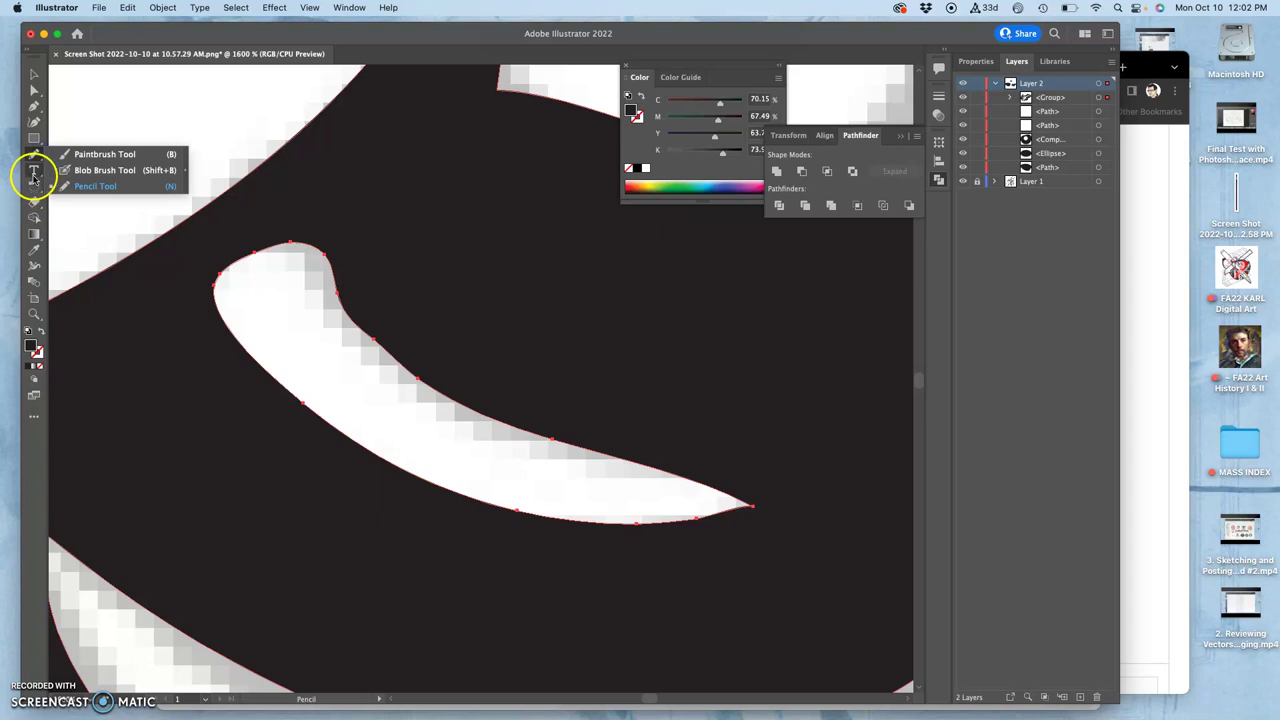
{"action": "left_click_drag", "start_coordinate": [35, 155], "coordinate": [35, 152]}
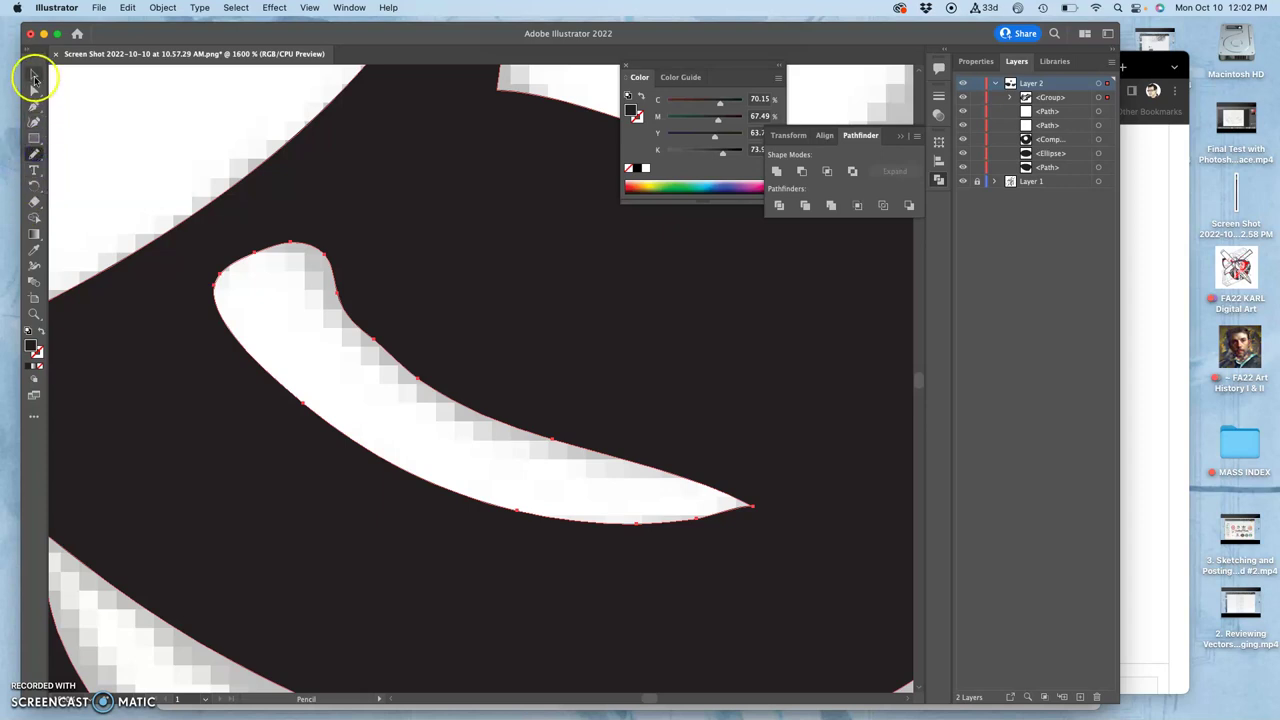
{"action": "left_click", "coordinate": [33, 419]}
{"action": "left_click_drag", "start_coordinate": [74, 400], "coordinate": [94, 421]}
{"action": "scroll", "coordinate": [94, 421], "scroll_direction": "down", "scroll_amount": 10}
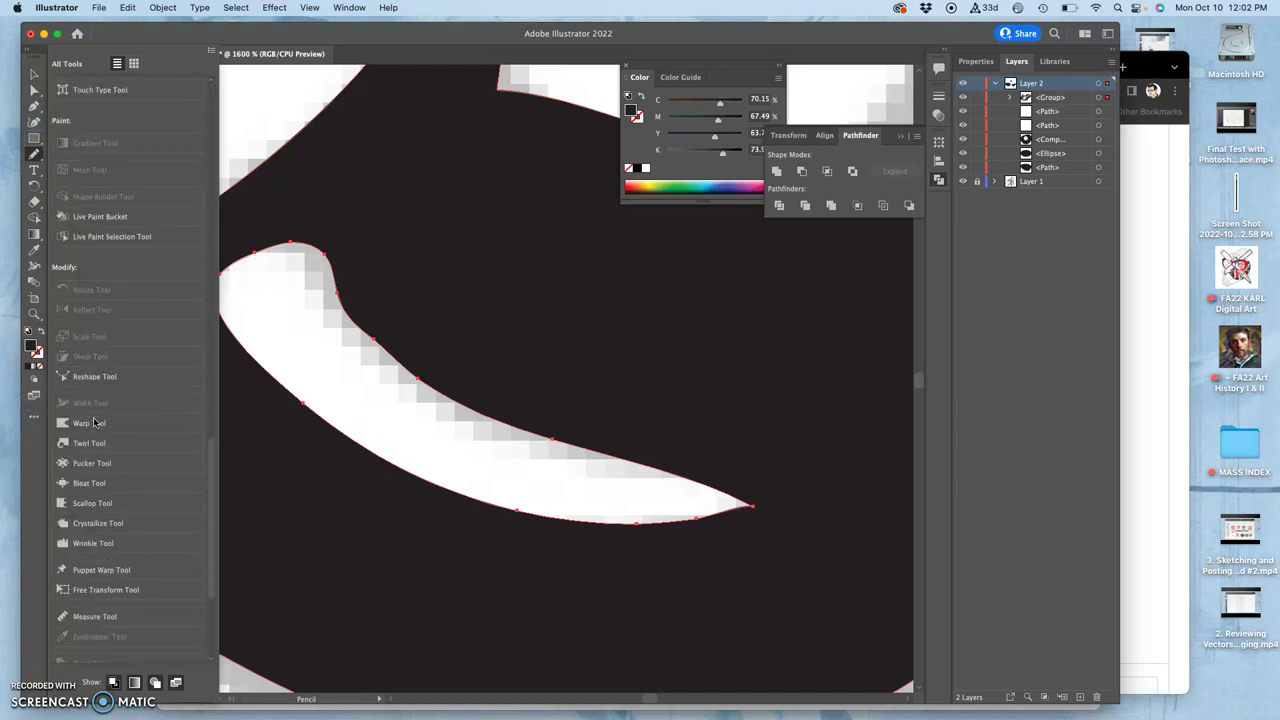
{"action": "scroll", "coordinate": [94, 421], "scroll_direction": "down", "scroll_amount": 5}
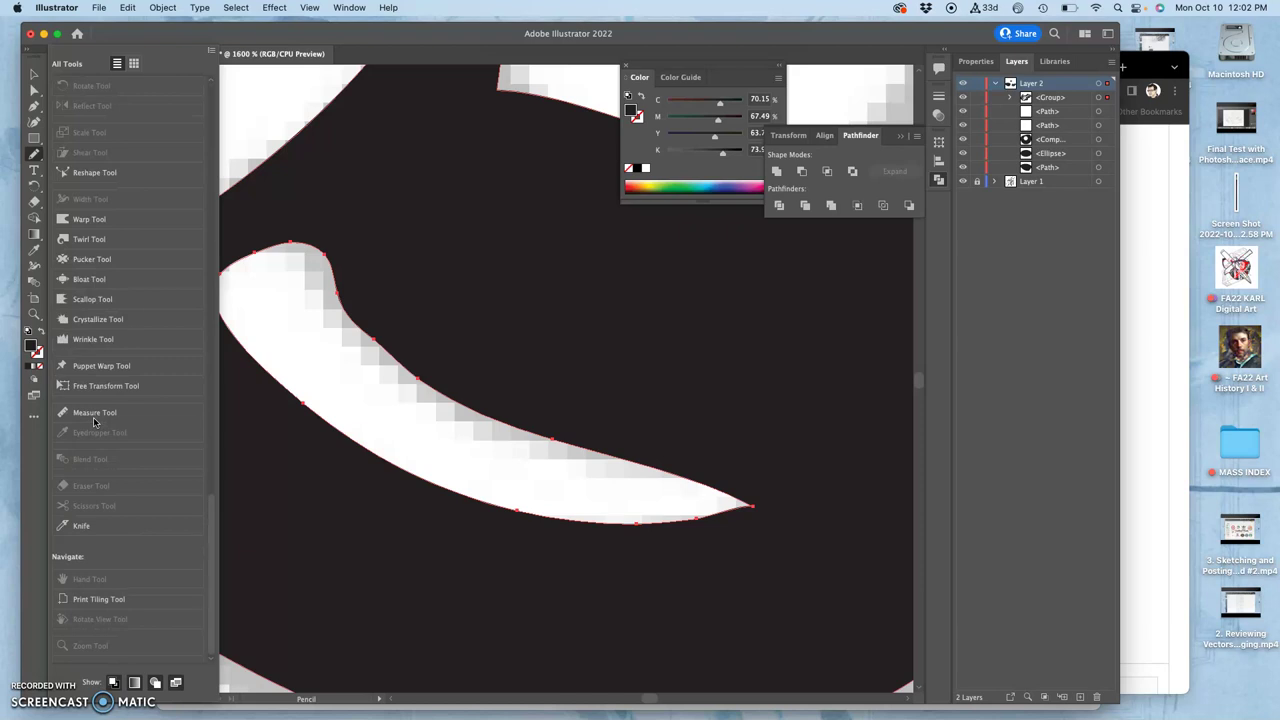
{"action": "scroll", "coordinate": [94, 421], "scroll_direction": "up", "scroll_amount": 5}
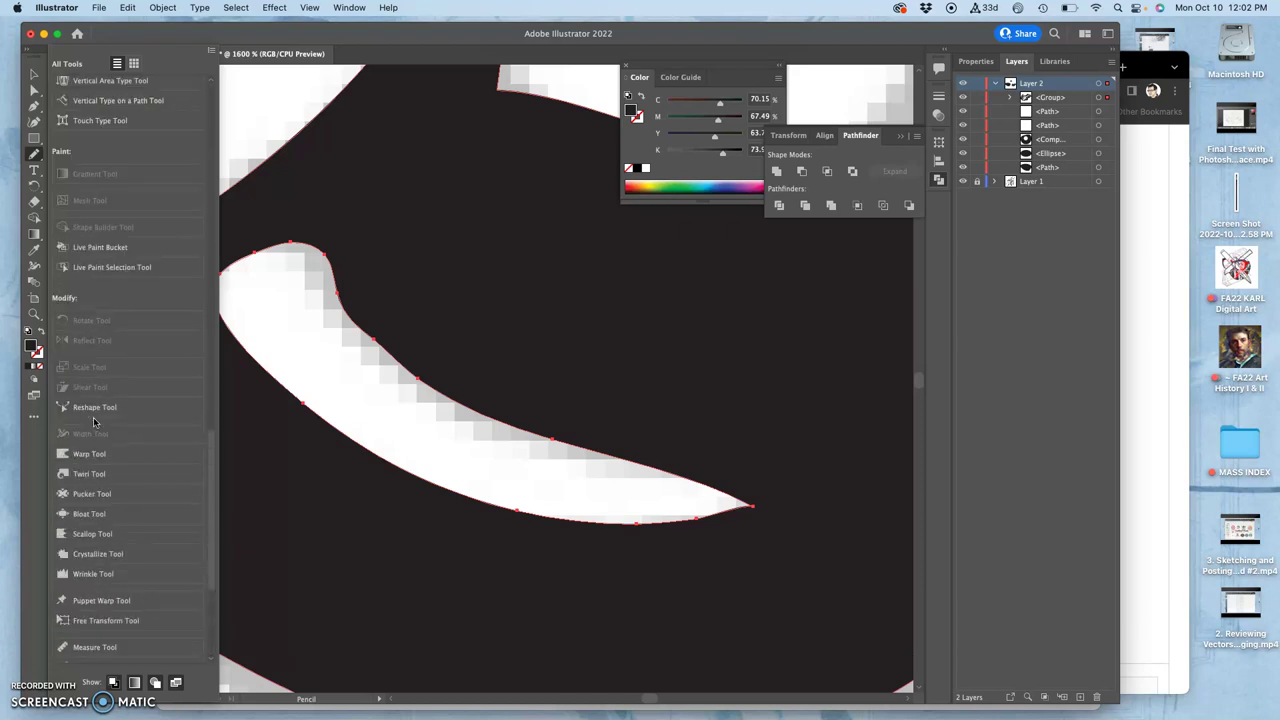
{"action": "scroll", "coordinate": [94, 421], "scroll_direction": "up", "scroll_amount": 6}
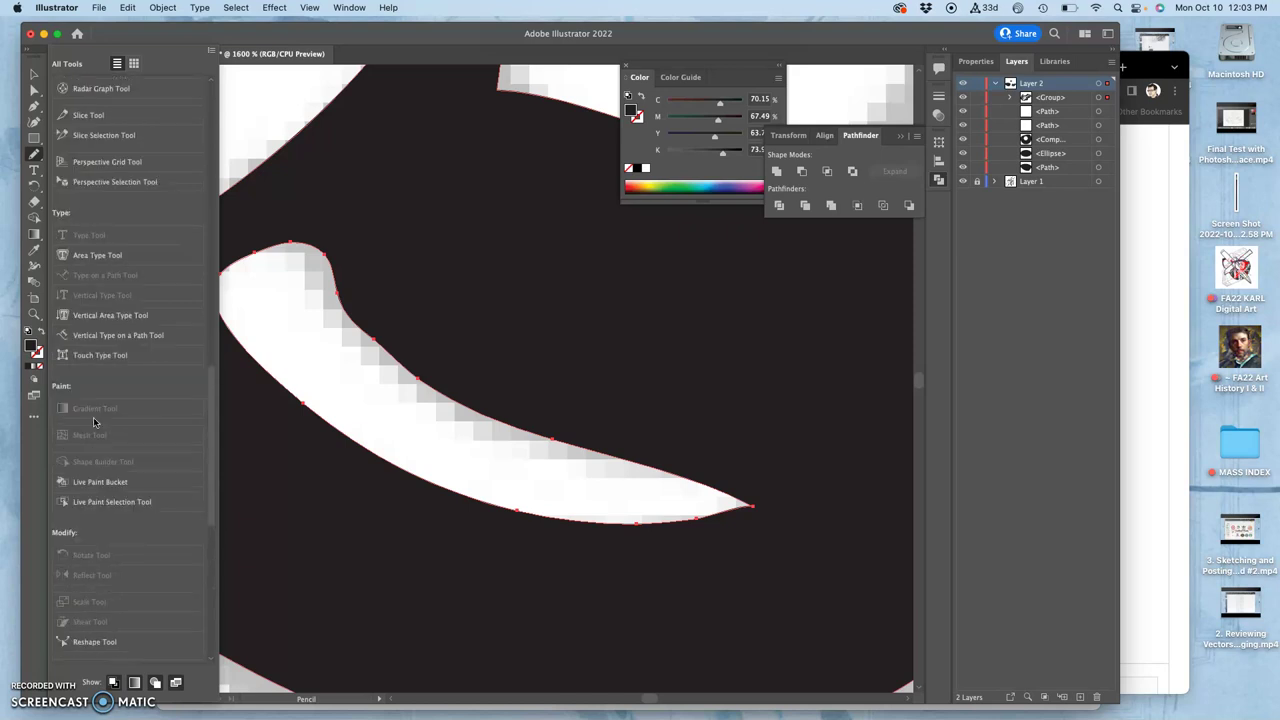
{"action": "scroll", "coordinate": [94, 421], "scroll_direction": "up", "scroll_amount": 6}
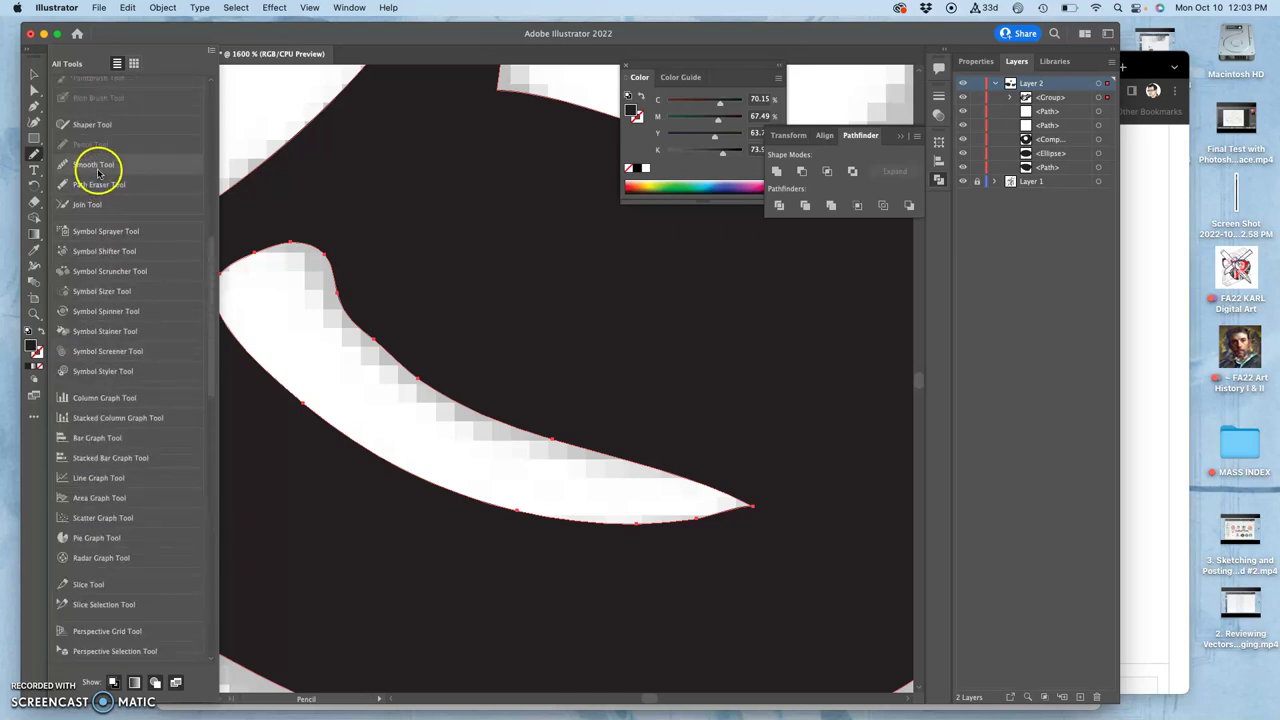
{"action": "left_click", "coordinate": [91, 168]}
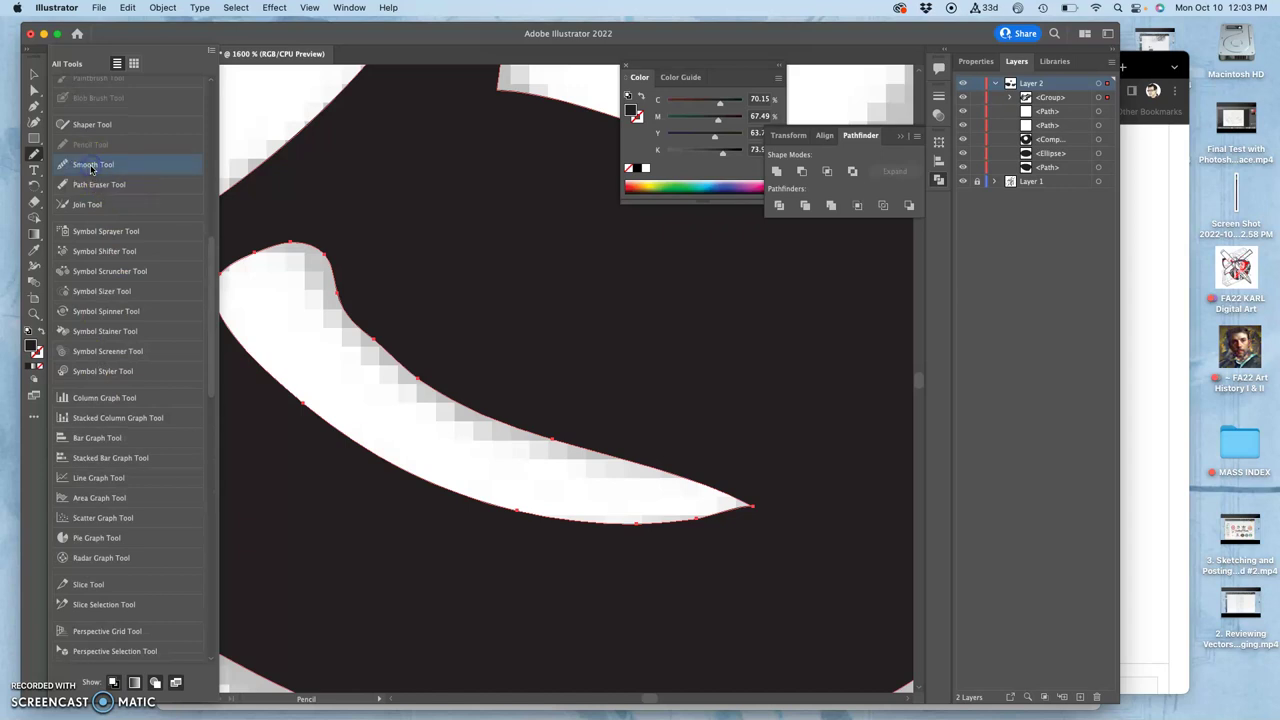
{"action": "left_click_drag", "start_coordinate": [91, 168], "coordinate": [37, 155]}
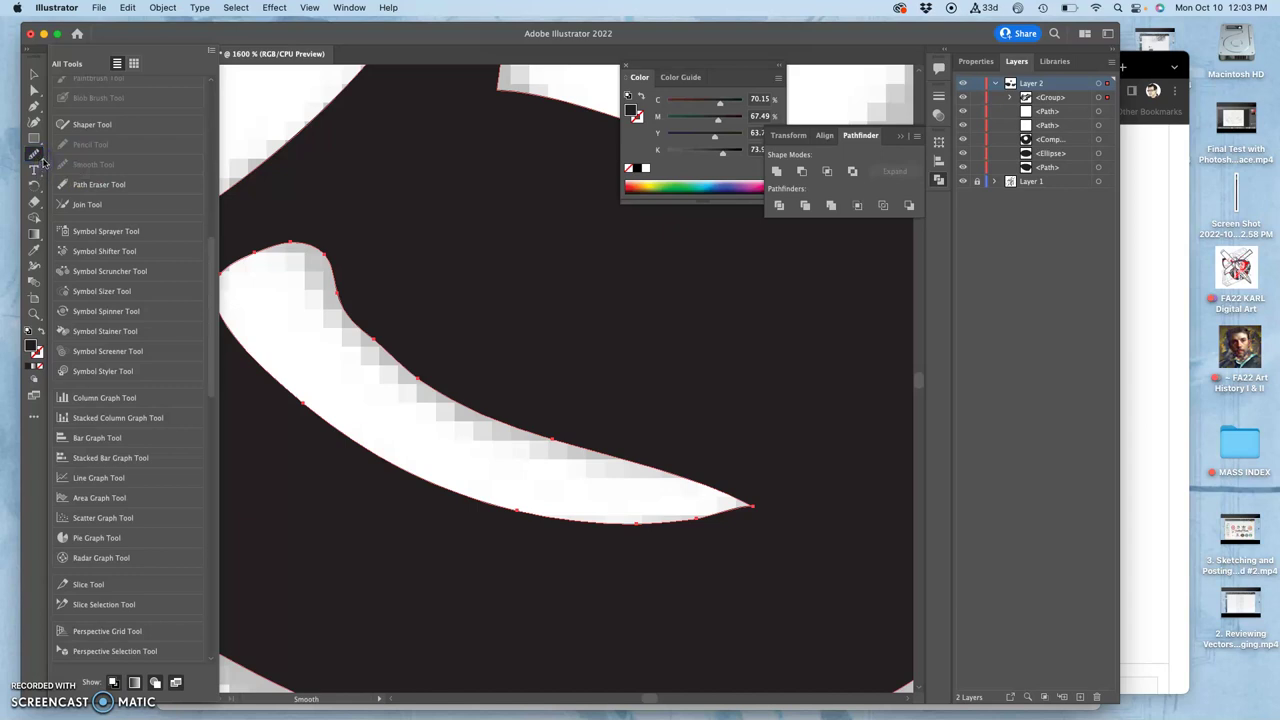
{"action": "left_click", "coordinate": [209, 50]}
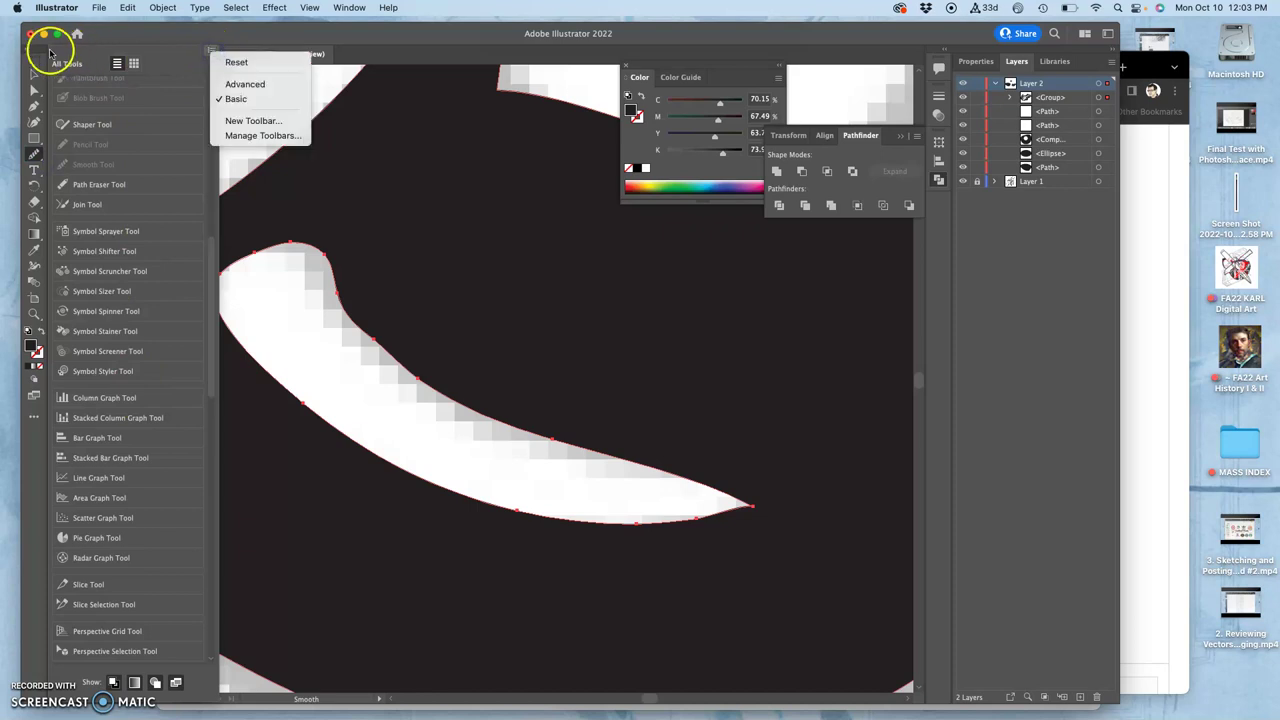
{"action": "left_click", "coordinate": [38, 52]}
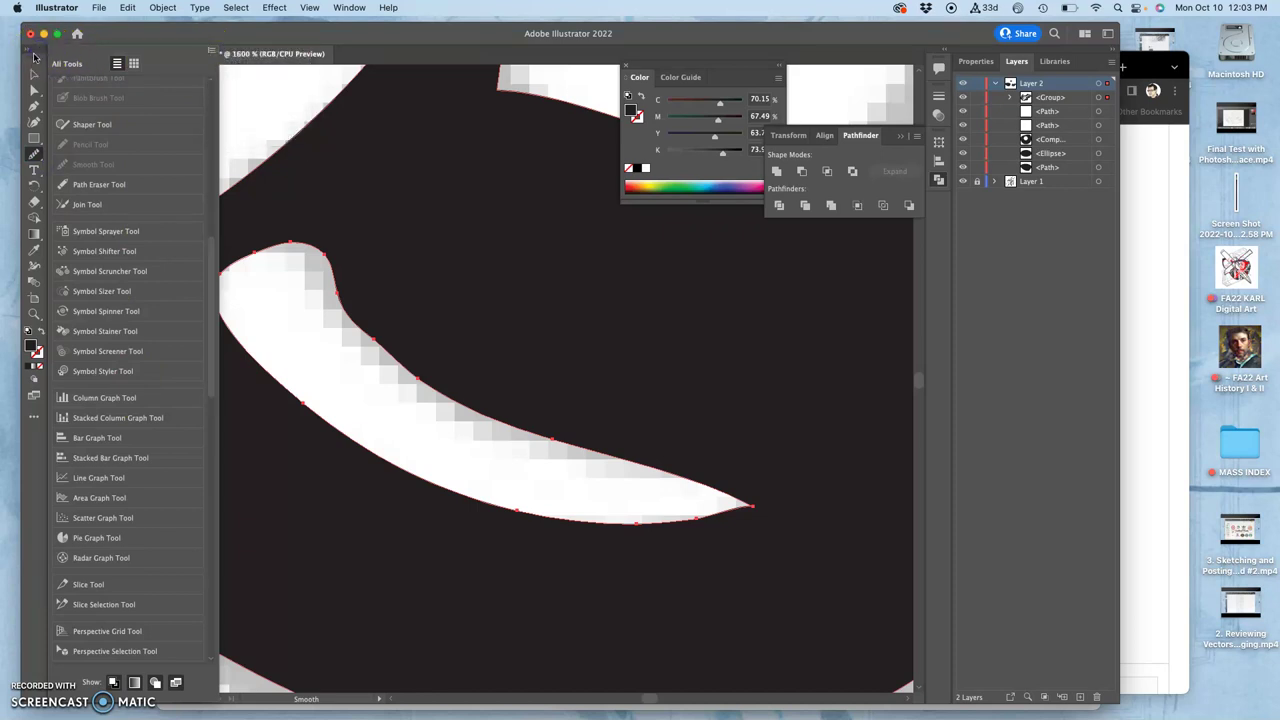
{"action": "left_click", "coordinate": [34, 415]}
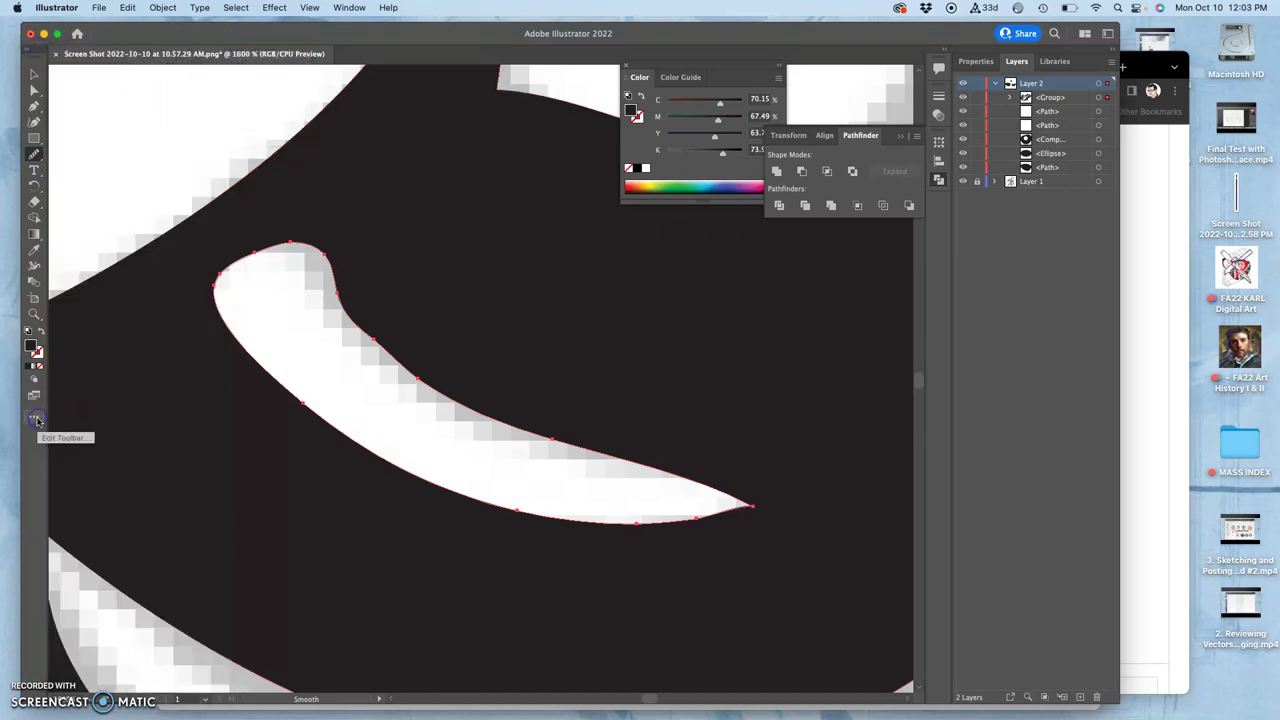
Smooth the blunt end and adjoining inner curve of the white crescent beside the eye with the Smooth Tool.
{"action": "left_click", "coordinate": [42, 158]}
{"action": "mouse_move", "coordinate": [42, 160]}
{"action": "left_mouse_down"}
{"action": "mouse_move", "coordinate": [89, 205]}
{"action": "mouse_move", "coordinate": [206, 240]}
{"action": "mouse_move", "coordinate": [78, 204]}
{"action": "left_mouse_up"}
{"action": "left_click_drag", "start_coordinate": [222, 314], "coordinate": [222, 315]}
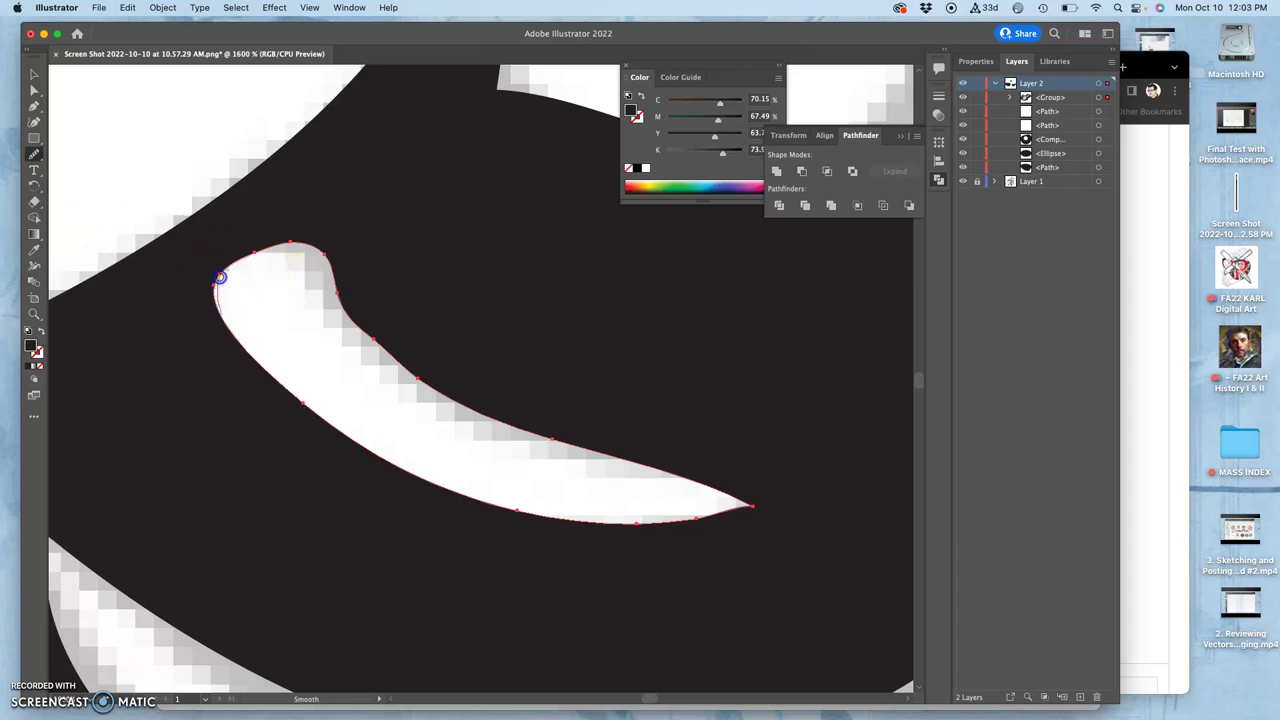
{"action": "left_click_drag", "start_coordinate": [286, 246], "coordinate": [363, 348]}
{"action": "left_click_drag", "start_coordinate": [427, 382], "coordinate": [427, 384]}
{"action": "left_click_drag", "start_coordinate": [223, 258], "coordinate": [225, 269]}
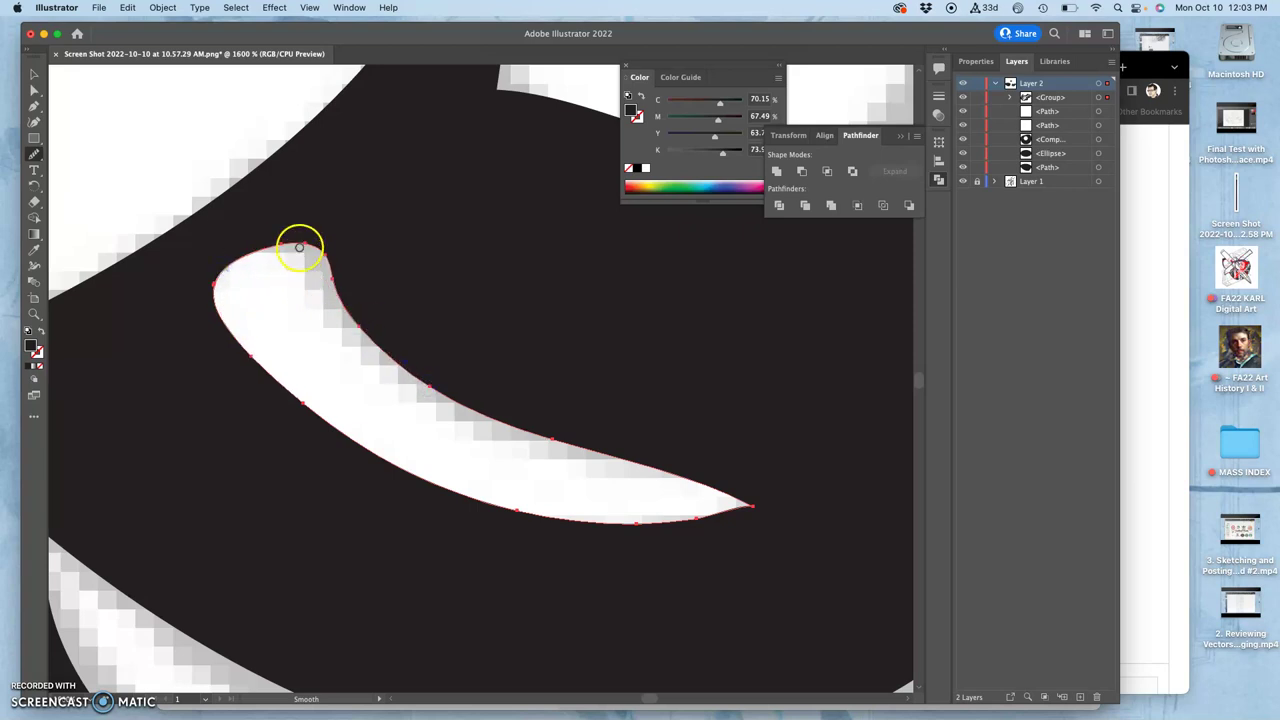
{"action": "left_click_drag", "start_coordinate": [301, 248], "coordinate": [360, 339]}
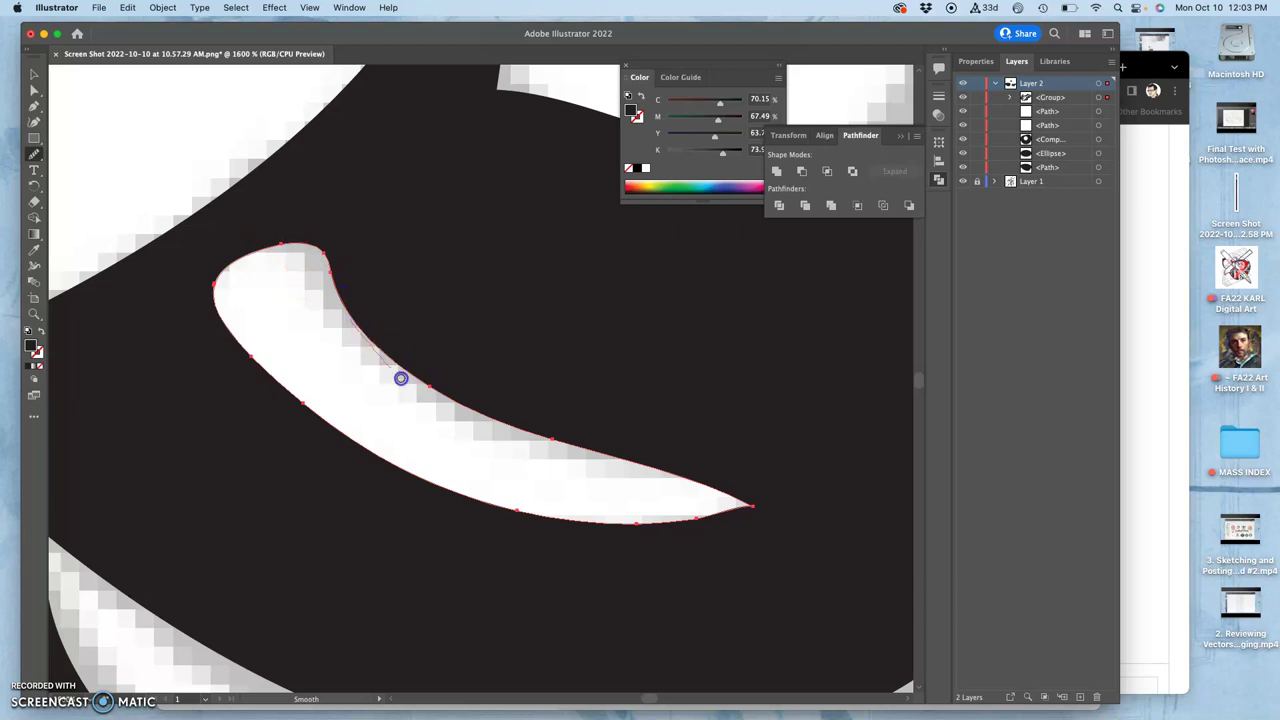
Even out the crescent's remaining contour with the Smooth Tool, covering the pointed tip, the lower edge and the long upper curve.
{"action": "left_click_drag", "start_coordinate": [417, 393], "coordinate": [477, 420]}
{"action": "mouse_move", "coordinate": [700, 486]}
{"action": "left_mouse_down"}
{"action": "mouse_move", "coordinate": [749, 500]}
{"action": "mouse_move", "coordinate": [737, 521]}
{"action": "left_mouse_up"}
{"action": "mouse_move", "coordinate": [618, 552]}
{"action": "left_mouse_down"}
{"action": "mouse_move", "coordinate": [487, 512]}
{"action": "mouse_move", "coordinate": [514, 521]}
{"action": "mouse_move", "coordinate": [381, 445]}
{"action": "mouse_move", "coordinate": [321, 433]}
{"action": "mouse_move", "coordinate": [215, 337]}
{"action": "left_mouse_up"}
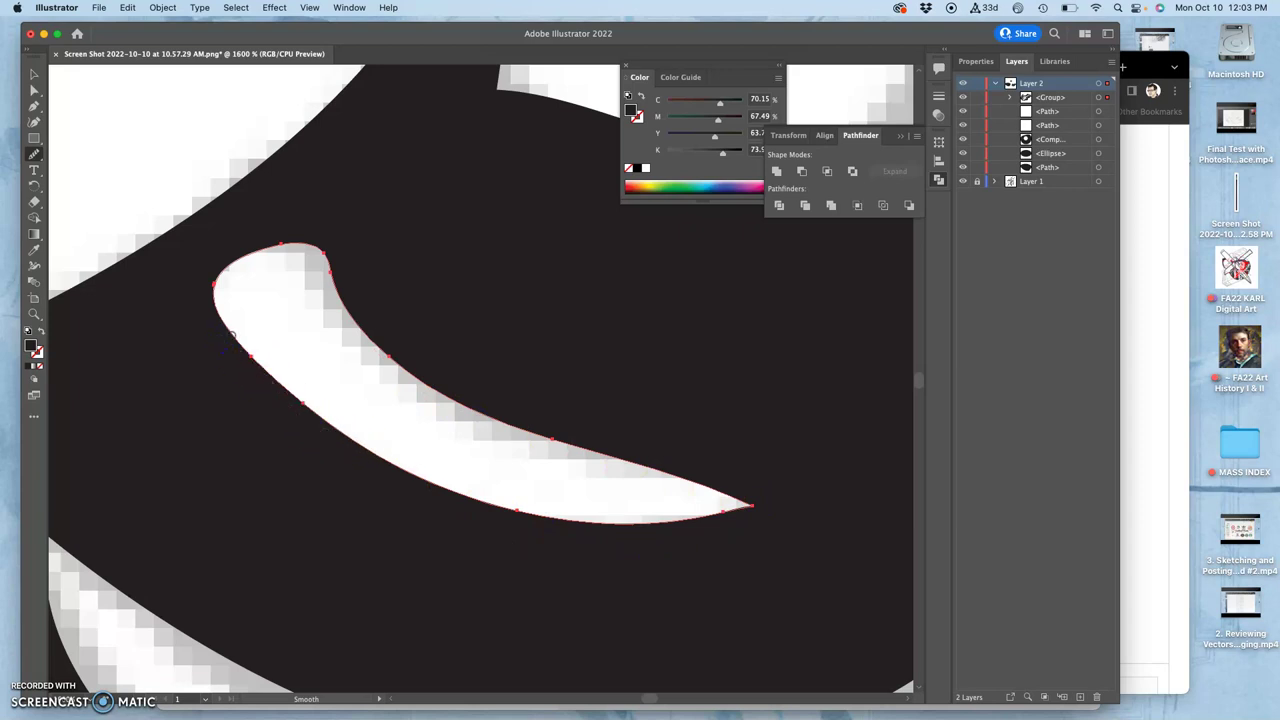
{"action": "mouse_move", "coordinate": [299, 277]}
{"action": "left_mouse_down"}
{"action": "mouse_move", "coordinate": [315, 246]}
{"action": "mouse_move", "coordinate": [333, 270]}
{"action": "mouse_move", "coordinate": [297, 236]}
{"action": "mouse_move", "coordinate": [229, 269]}
{"action": "left_mouse_up"}
{"action": "left_click", "coordinate": [290, 244]}
{"action": "mouse_move", "coordinate": [326, 275]}
{"action": "left_mouse_down"}
{"action": "mouse_move", "coordinate": [351, 322]}
{"action": "mouse_move", "coordinate": [570, 440]}
{"action": "left_mouse_up"}
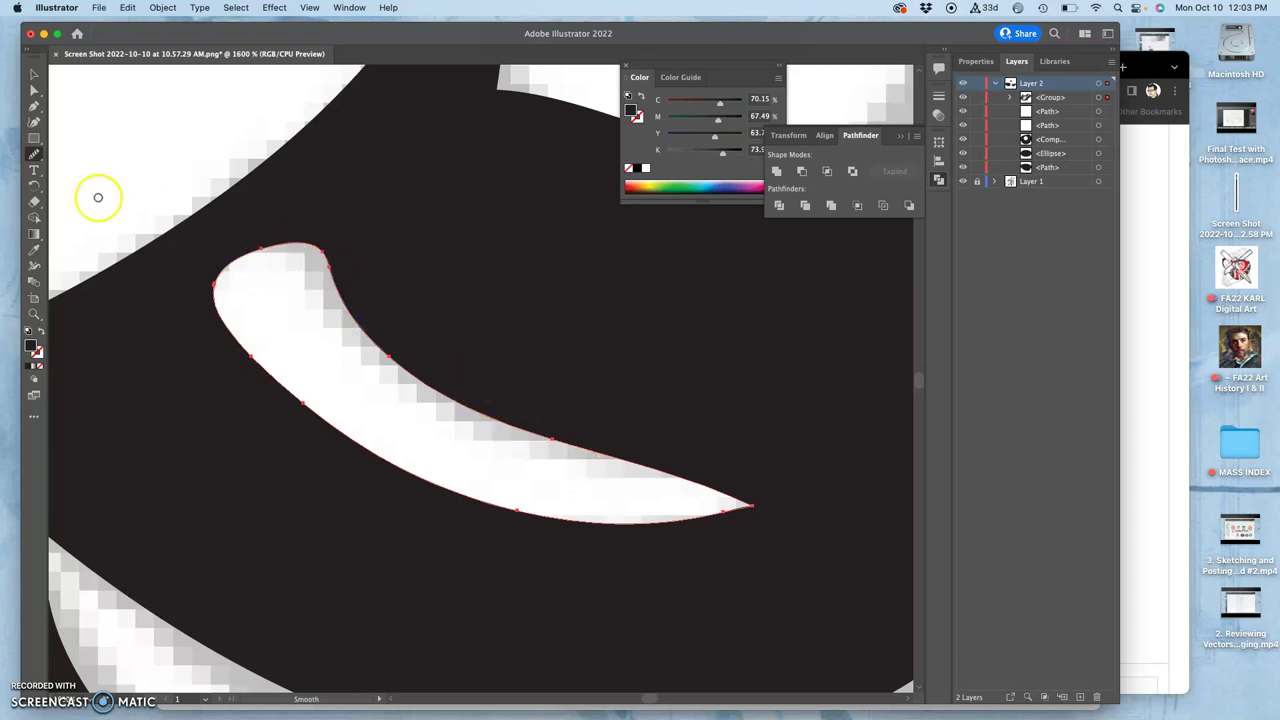
Redraw the crescent's blunt end and upper shoulder with the Pencil Tool into a rounder, narrower curve.
{"action": "left_click", "coordinate": [36, 155]}
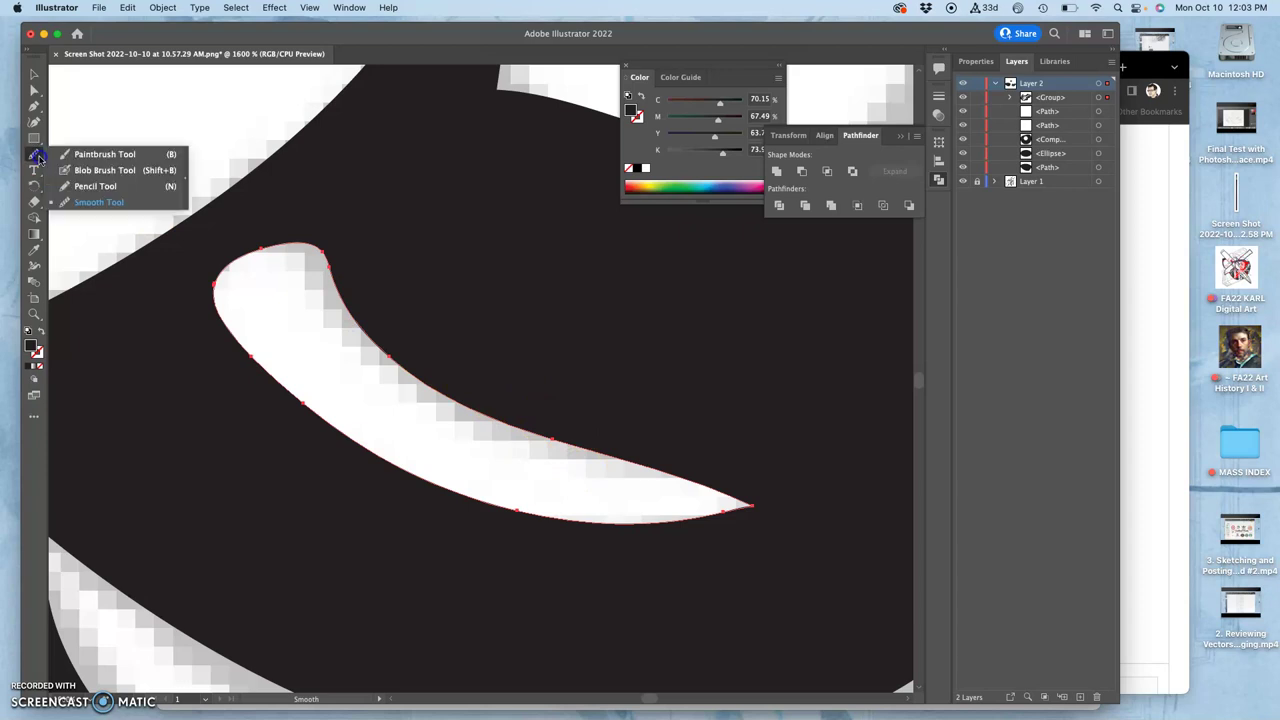
{"action": "left_click", "coordinate": [95, 186]}
{"action": "left_click_drag", "start_coordinate": [234, 209], "coordinate": [255, 252]}
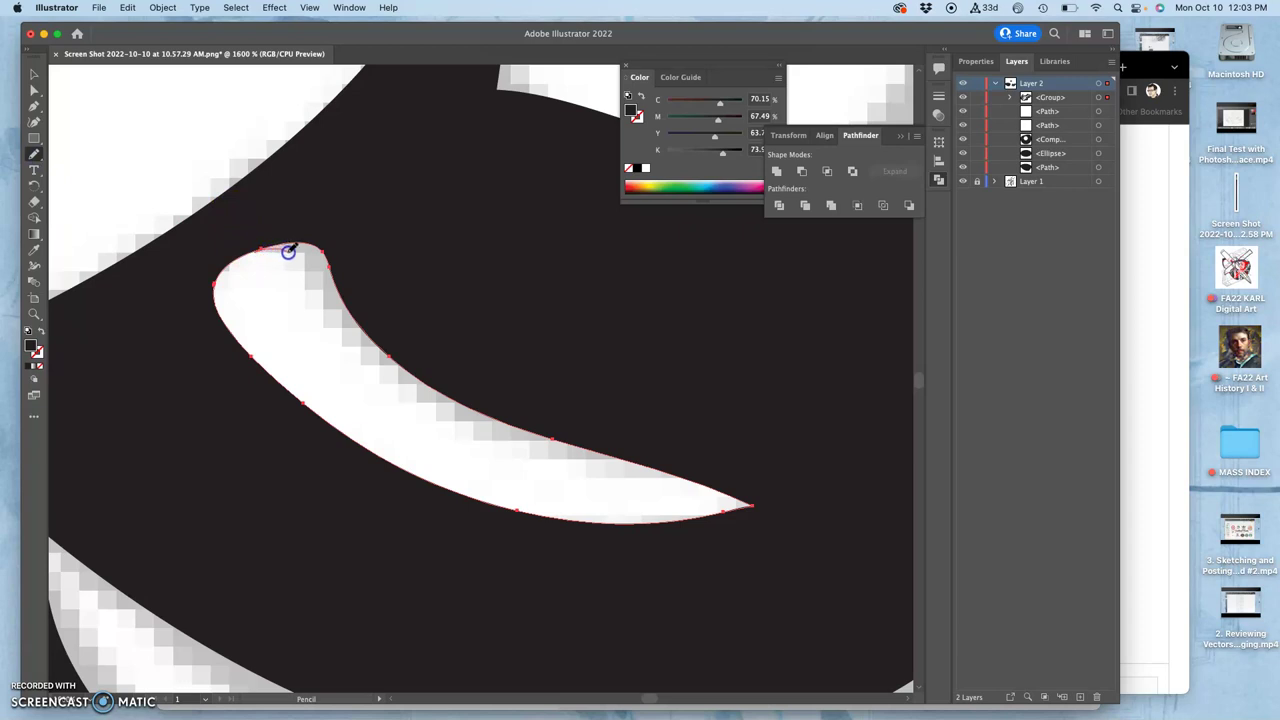
{"action": "left_click_drag", "start_coordinate": [348, 315], "coordinate": [348, 317]}
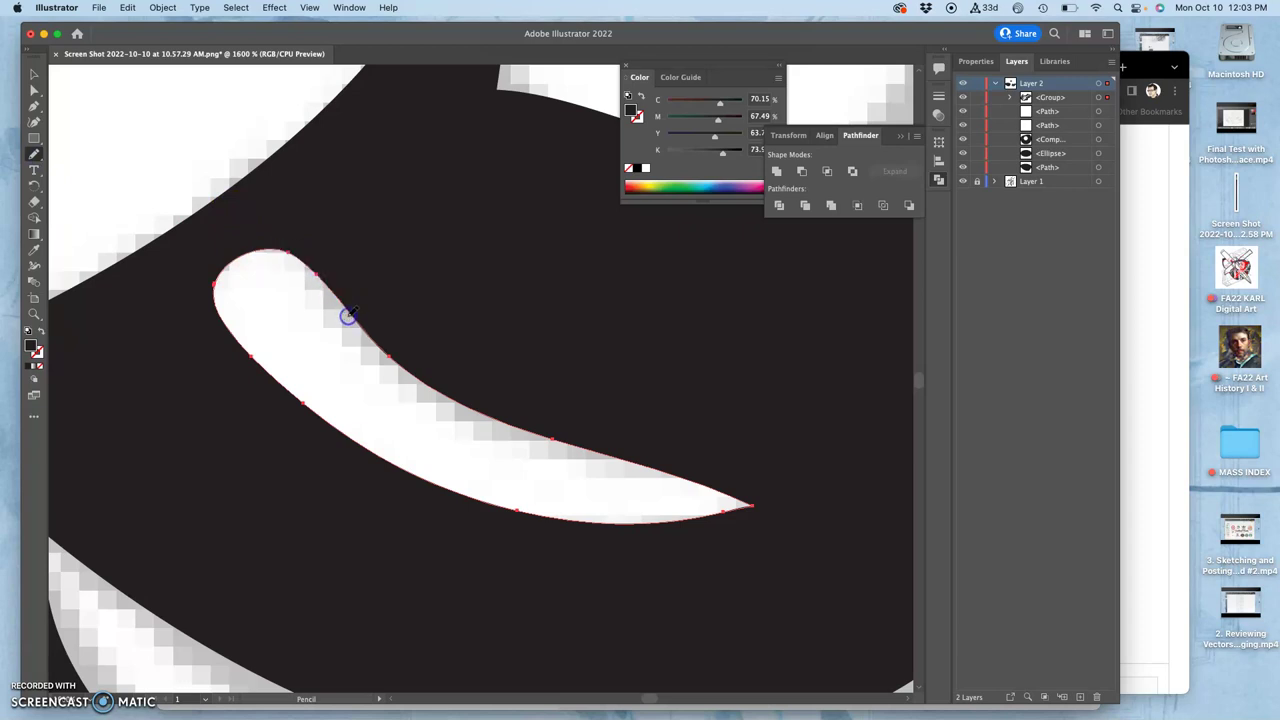
{"action": "mouse_move", "coordinate": [447, 357]}
{"action": "left_mouse_down"}
{"action": "mouse_move", "coordinate": [369, 297]}
{"action": "mouse_move", "coordinate": [384, 316]}
{"action": "left_mouse_up"}
{"action": "left_click", "coordinate": [400, 334]}
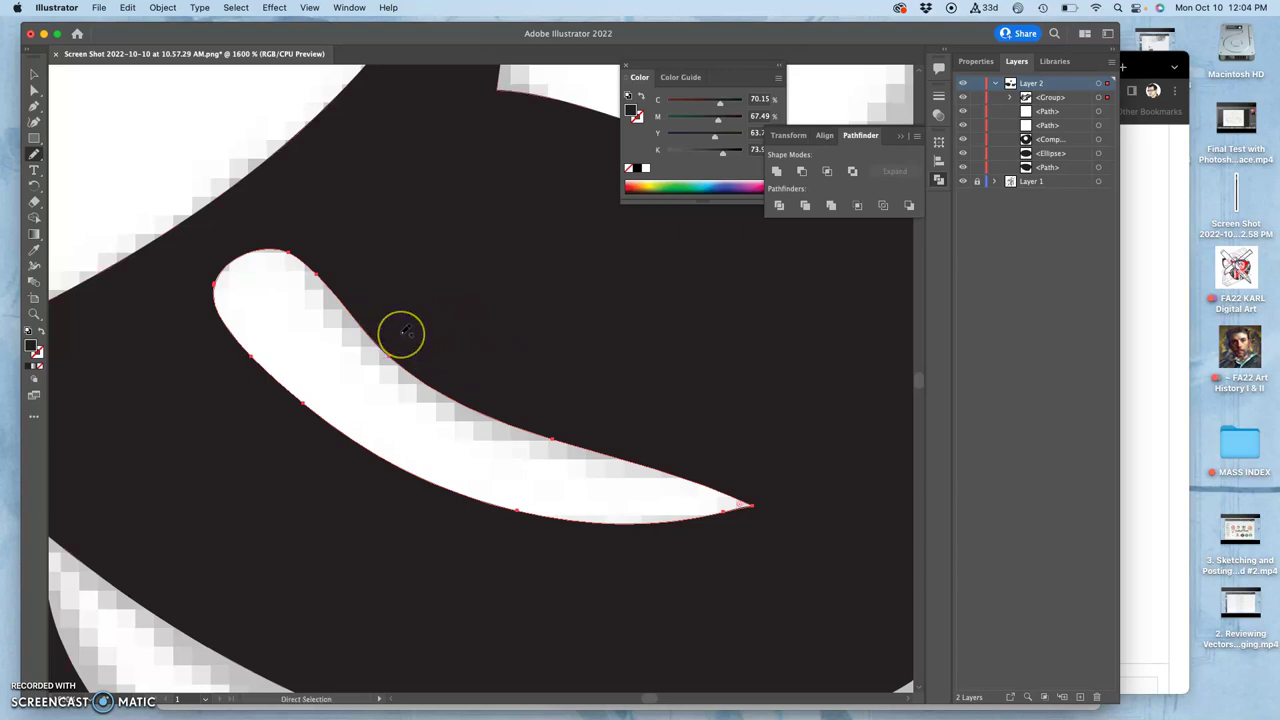
Add the black iris shape to the selection with the surrounding eye outline and unite them with Pathfinder.
{"action": "key", "text": "super+minus"}
{"action": "key", "text": "super+minus"}
{"action": "key", "text": "super+minus"}
{"action": "key", "text": "super+minus"}
{"action": "key", "text": "super+minus"}
{"action": "key", "text": "super+minus"}
{"action": "key", "text": "super+minus"}
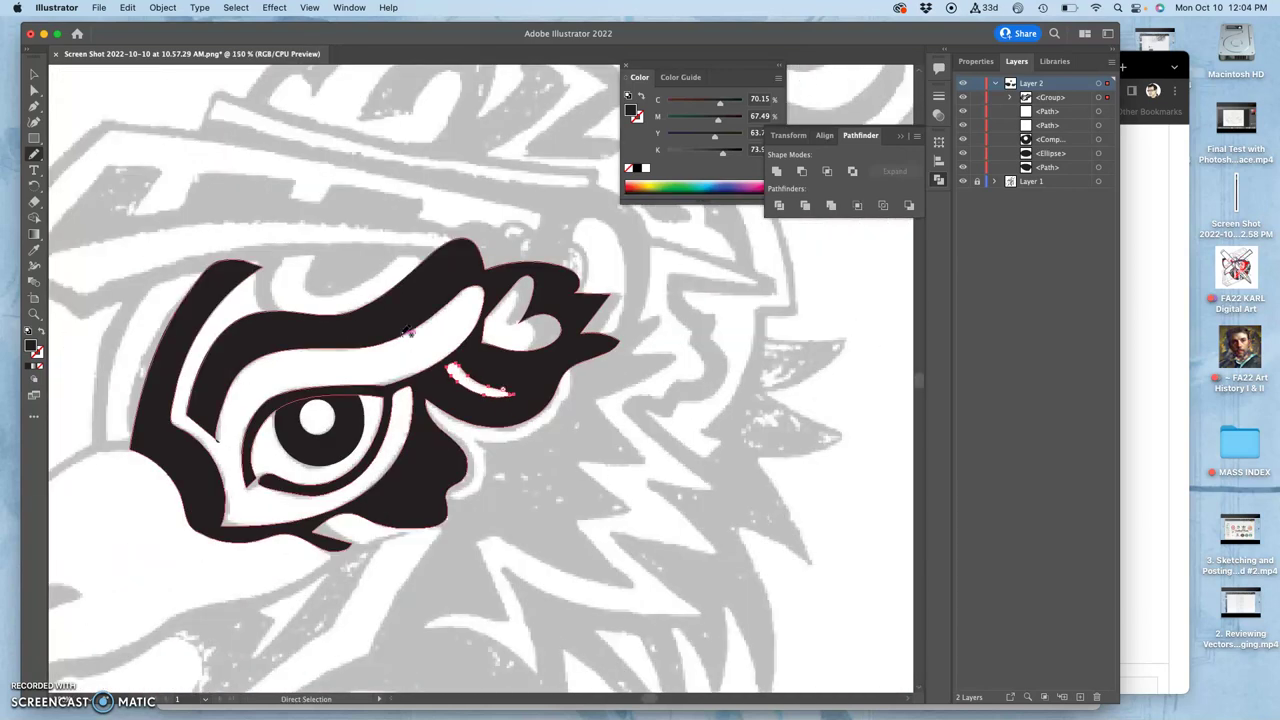
{"action": "key", "text": "super+minus"}
{"action": "key", "text": "super+plus"}
{"action": "key", "text": "super+plus"}
{"action": "key", "text": "super+plus"}
{"action": "key", "text": "super+plus"}
{"action": "key", "text": "super+plus"}
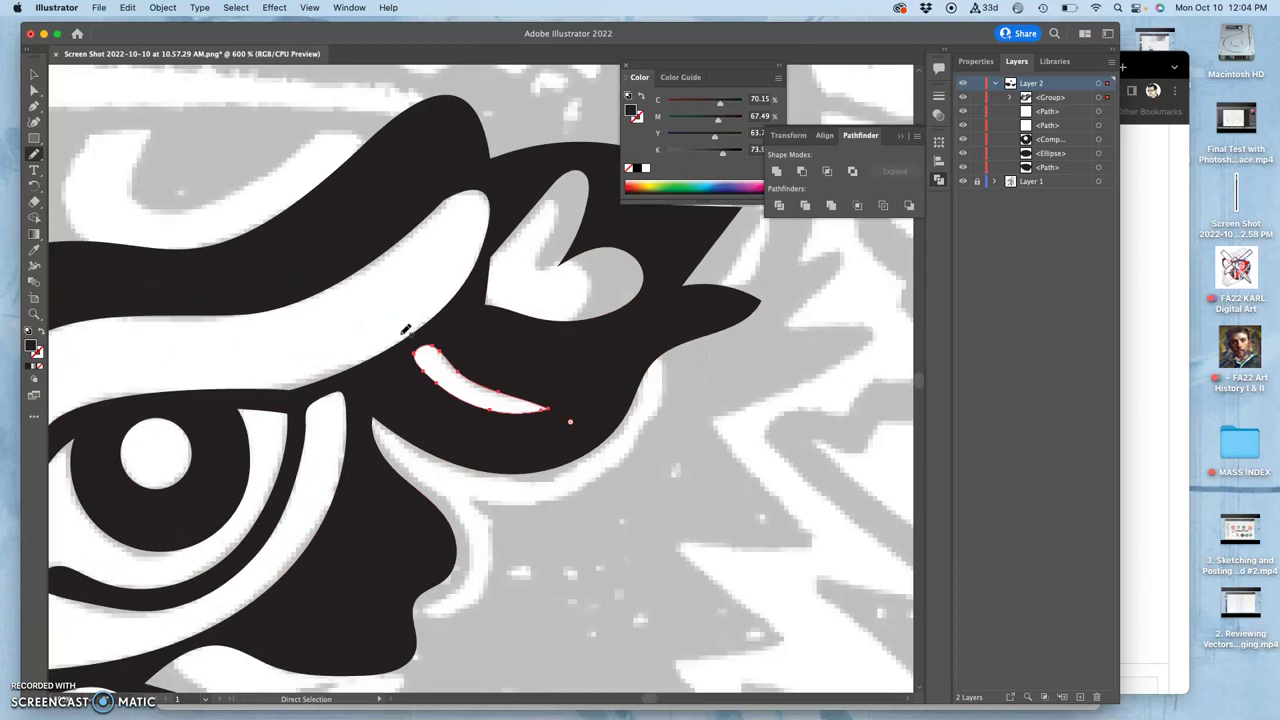
{"action": "scroll", "coordinate": [406, 331], "scroll_direction": "left", "scroll_amount": 5}
{"action": "scroll", "coordinate": [406, 331], "scroll_direction": "down", "scroll_amount": 2}
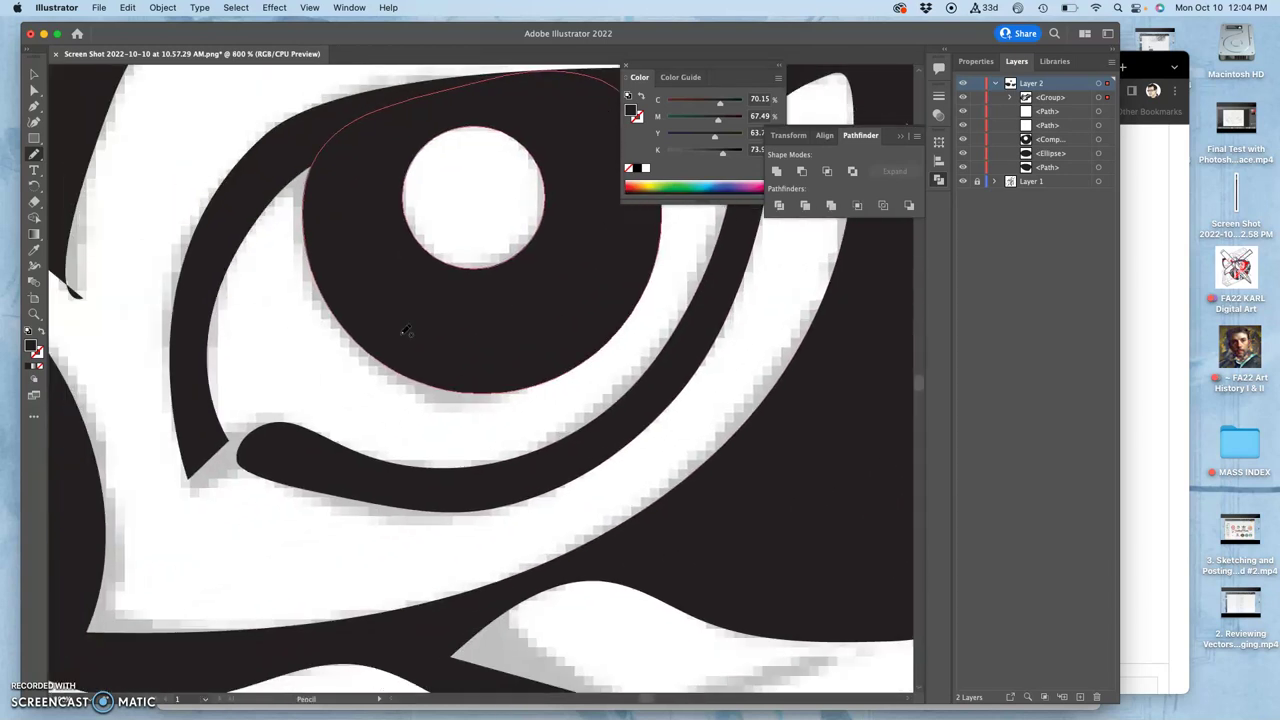
{"action": "mouse_move", "coordinate": [427, 125]}
{"action": "left_mouse_down"}
{"action": "mouse_move", "coordinate": [448, 120]}
{"action": "mouse_move", "coordinate": [293, 145]}
{"action": "left_mouse_up"}
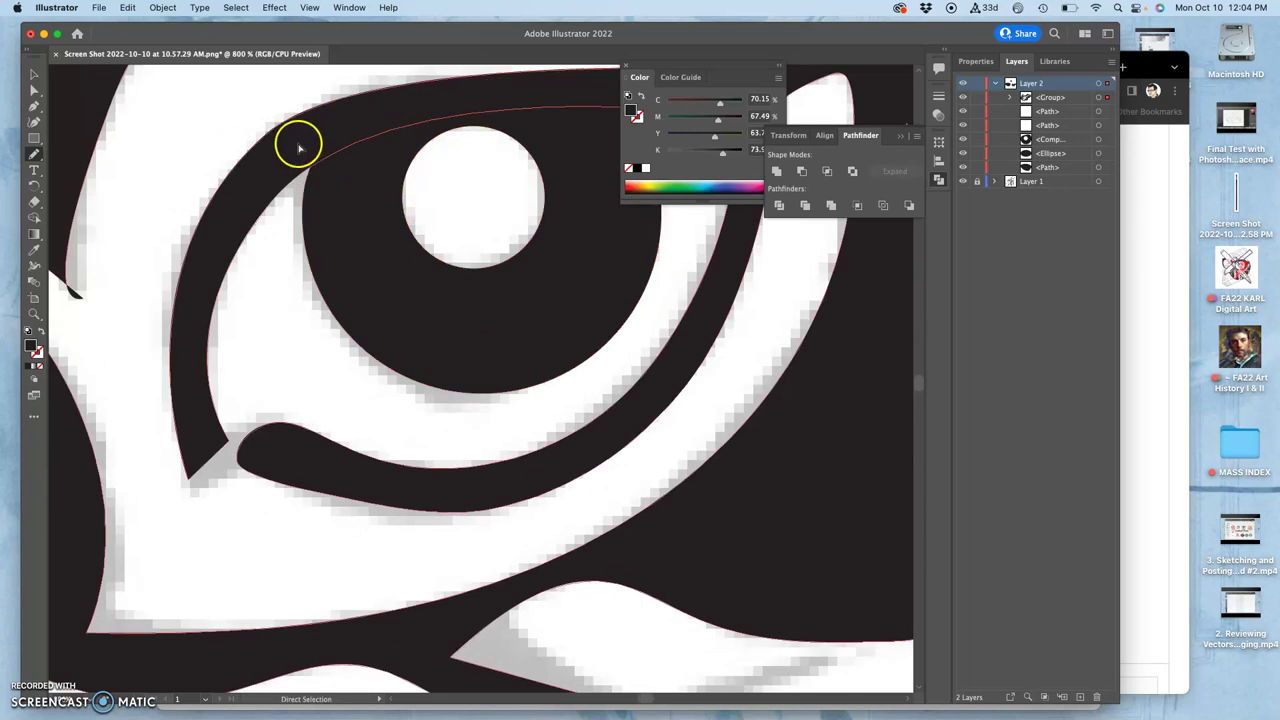
{"action": "left_click", "coordinate": [298, 143], "text": "super"}
{"action": "left_click", "coordinate": [338, 176], "text": "super"}
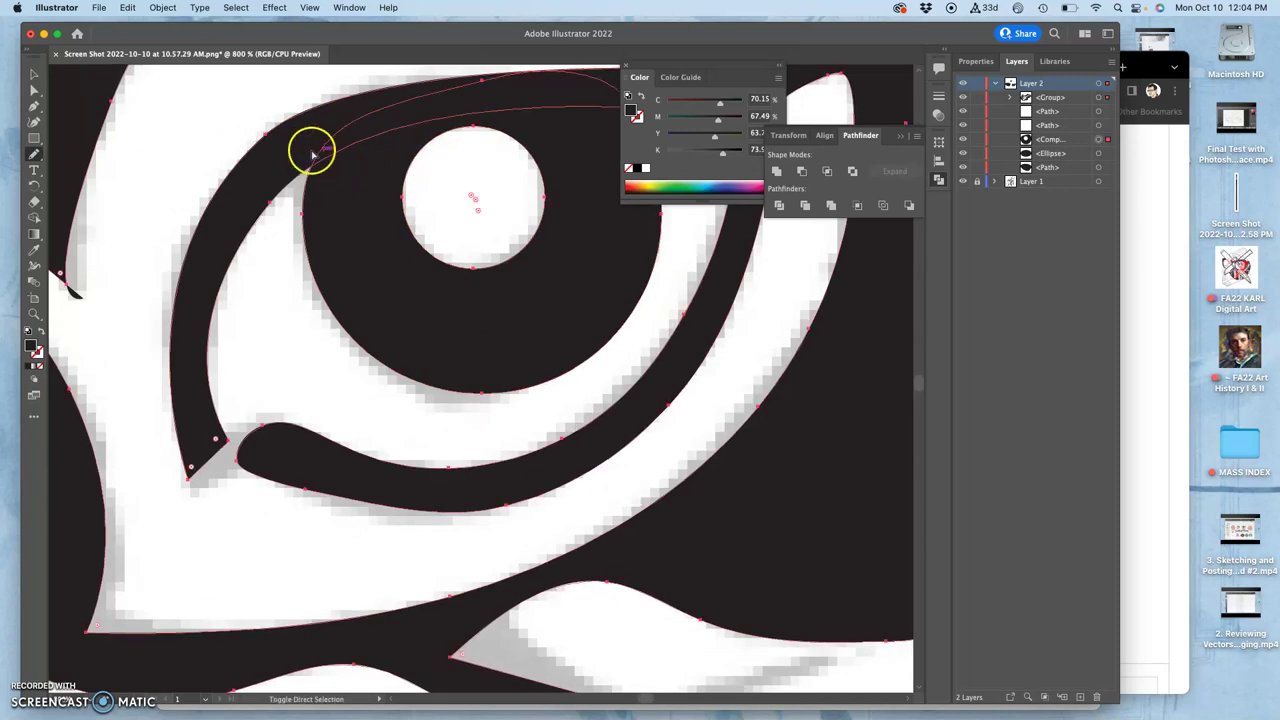
{"action": "left_click", "coordinate": [776, 172]}
Bridge the gap at the eye's inner corner with the Pencil Tool and unite the overlapping eyelid areas with Pathfinder.
{"action": "scroll", "coordinate": [516, 140], "scroll_direction": "up", "scroll_amount": 2}
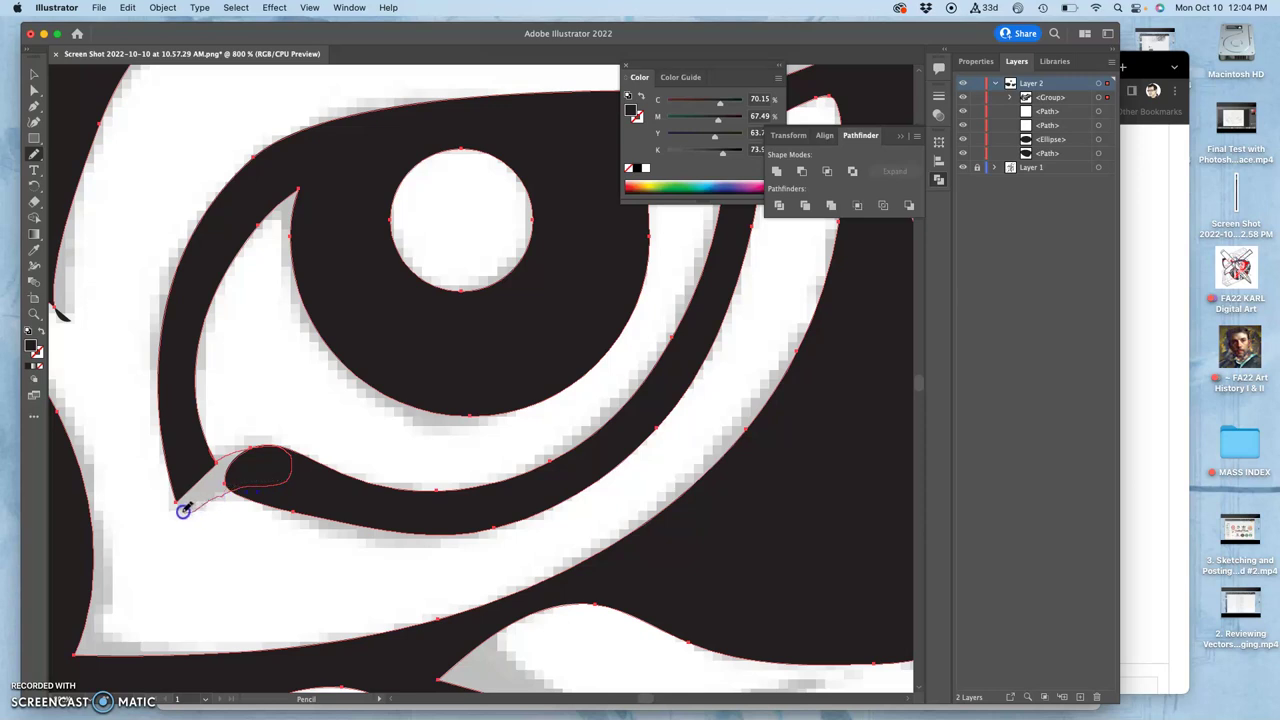
{"action": "left_click_drag", "start_coordinate": [172, 494], "coordinate": [169, 490]}
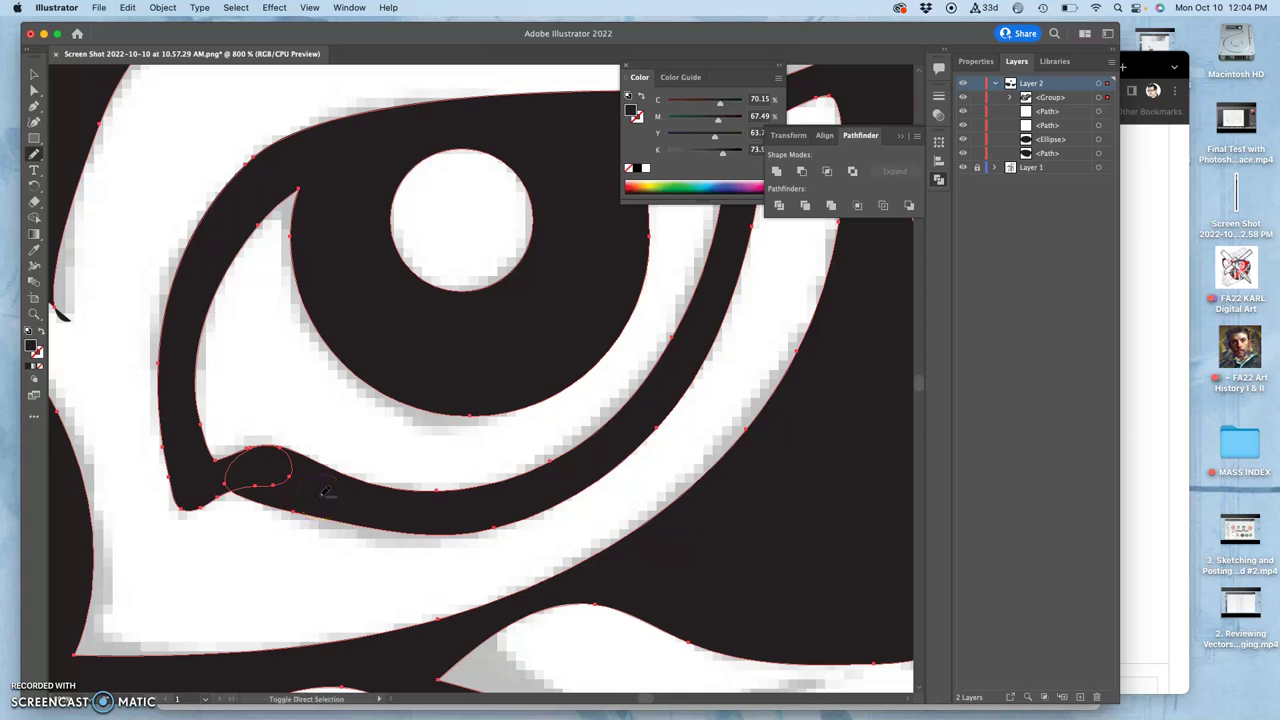
{"action": "left_click", "coordinate": [297, 474], "text": "shift"}
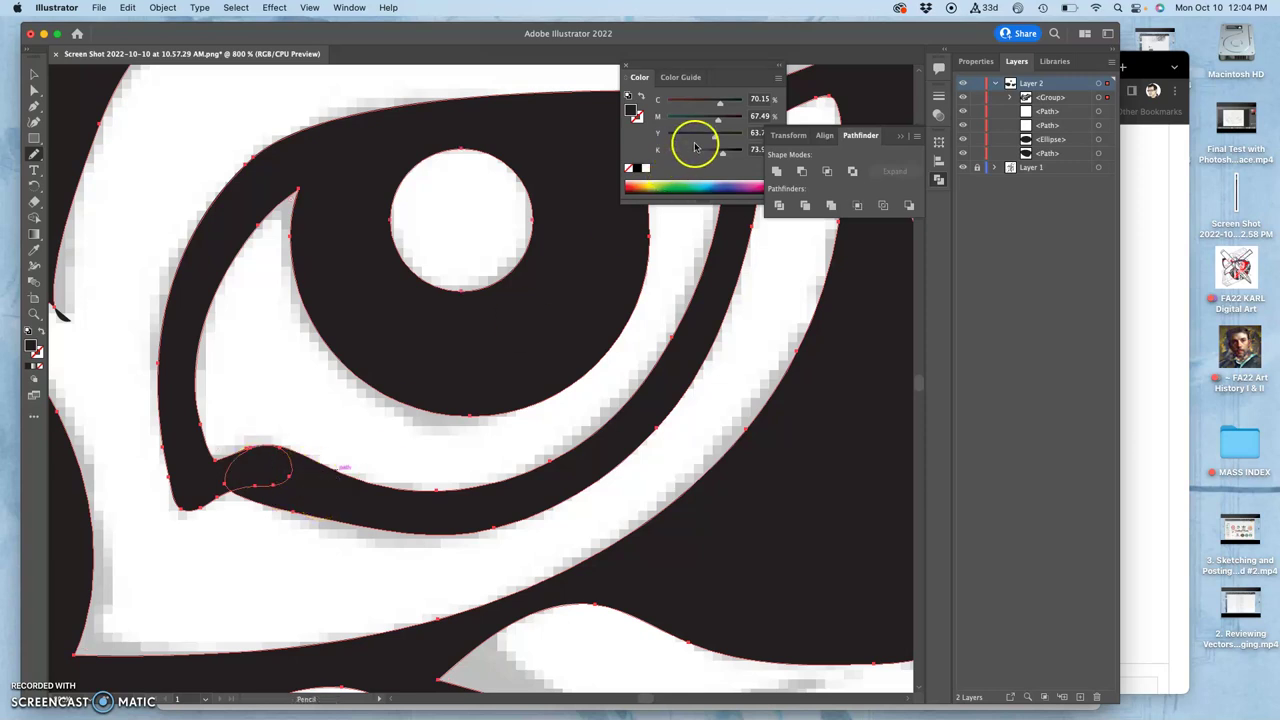
{"action": "left_click", "coordinate": [776, 172]}
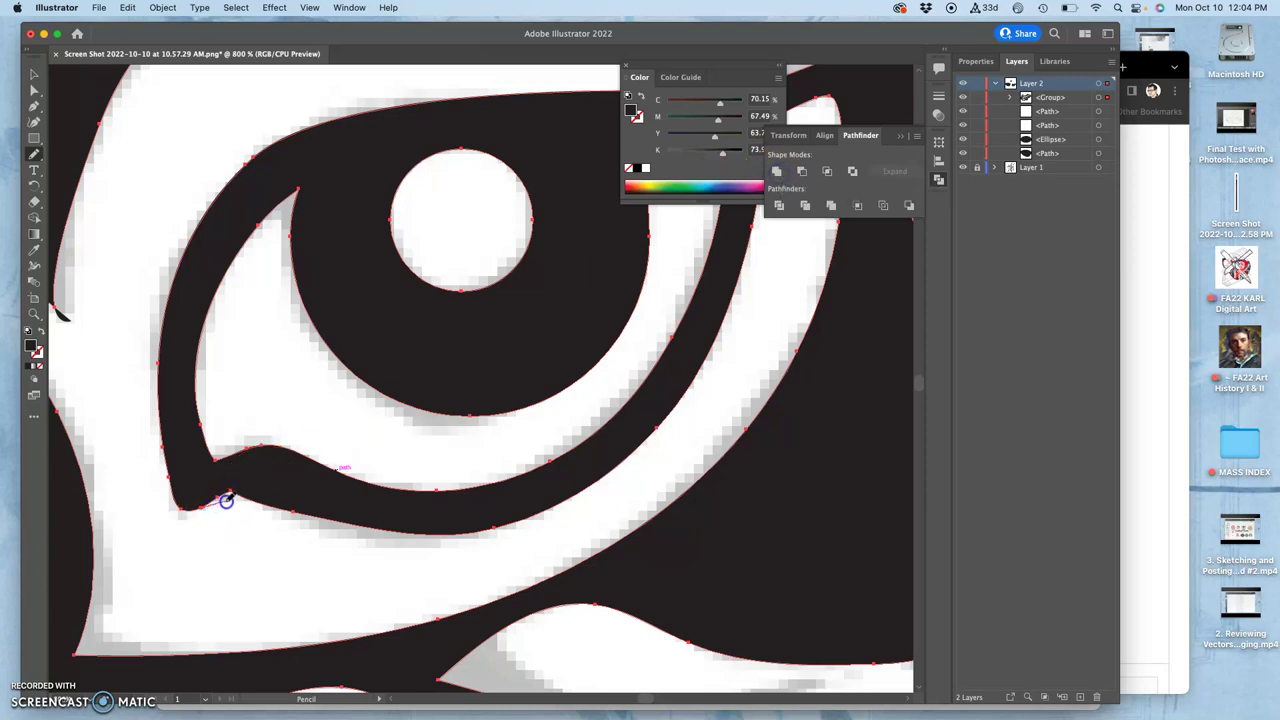
Redraw the notched underside of the lower eyelid near the inner corner with the Pencil Tool and even it out with the Smooth Tool.
{"action": "mouse_move", "coordinate": [296, 514]}
{"action": "left_mouse_down"}
{"action": "mouse_move", "coordinate": [357, 543]}
{"action": "mouse_move", "coordinate": [197, 507]}
{"action": "left_mouse_up"}
{"action": "left_click_drag", "start_coordinate": [299, 514], "coordinate": [301, 515]}
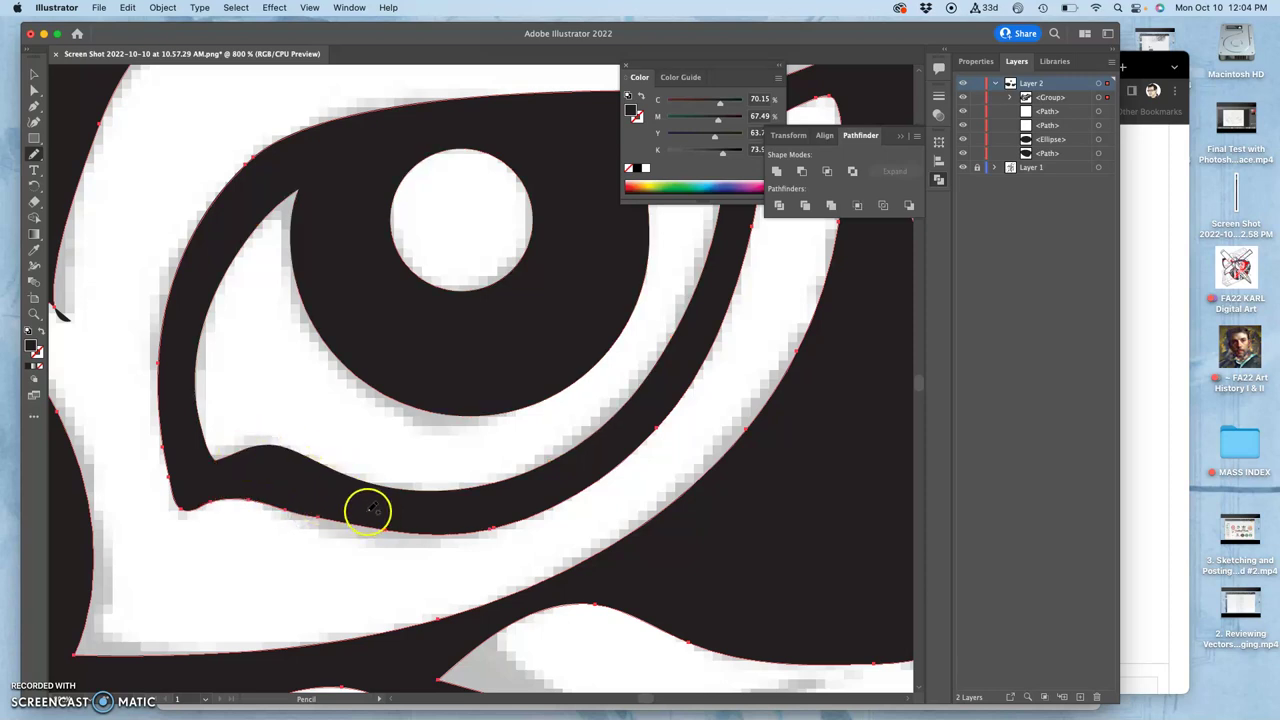
{"action": "left_click", "coordinate": [33, 154]}
{"action": "left_click", "coordinate": [88, 203]}
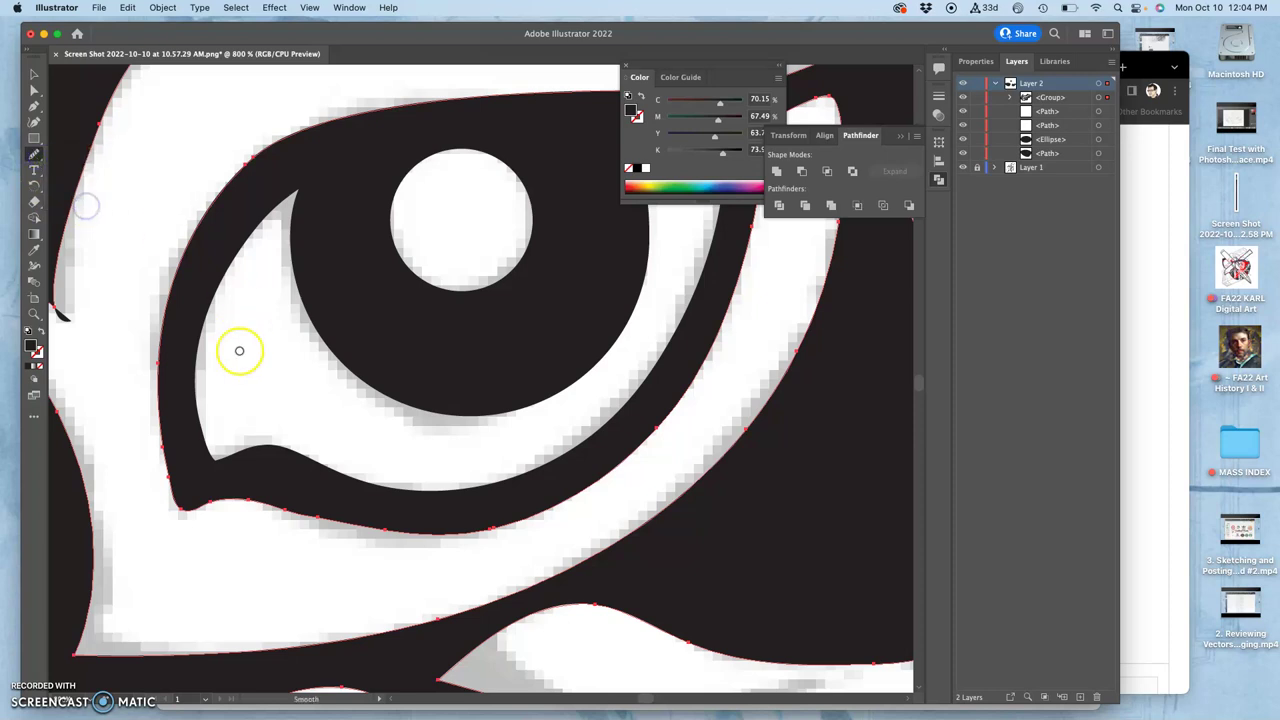
{"action": "left_click_drag", "start_coordinate": [251, 468], "coordinate": [253, 495]}
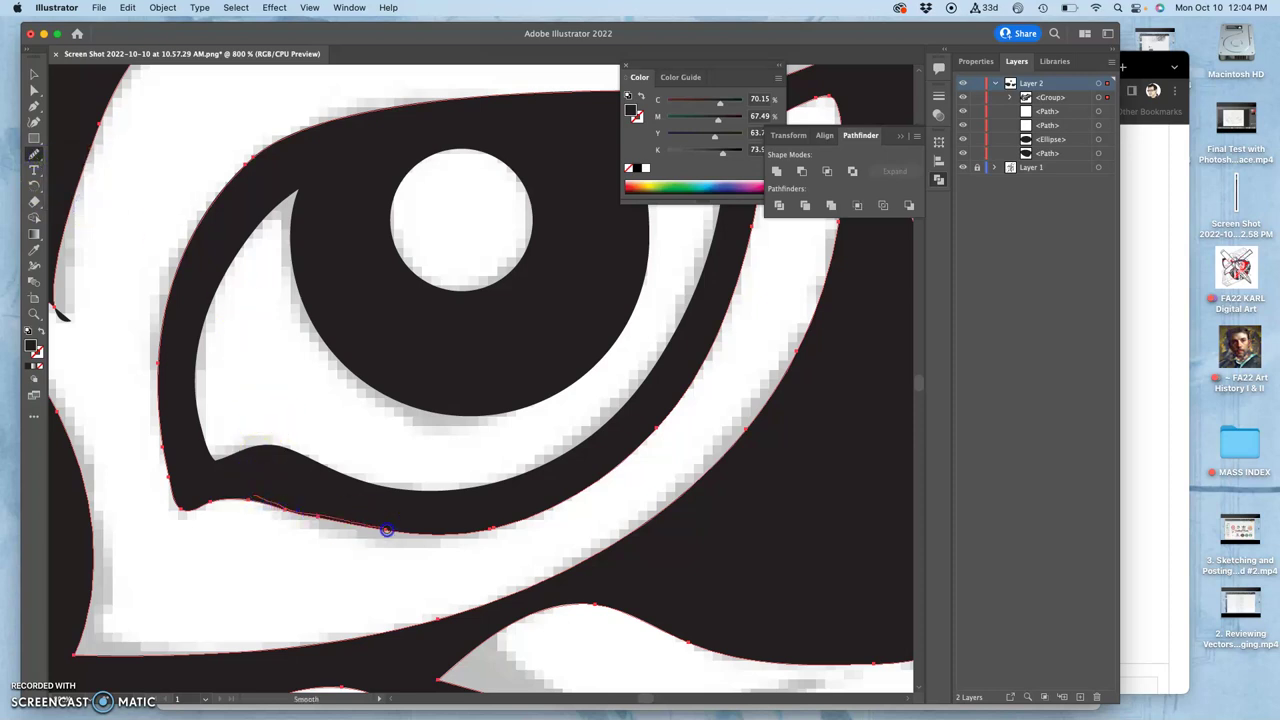
{"action": "left_click_drag", "start_coordinate": [397, 534], "coordinate": [400, 531]}
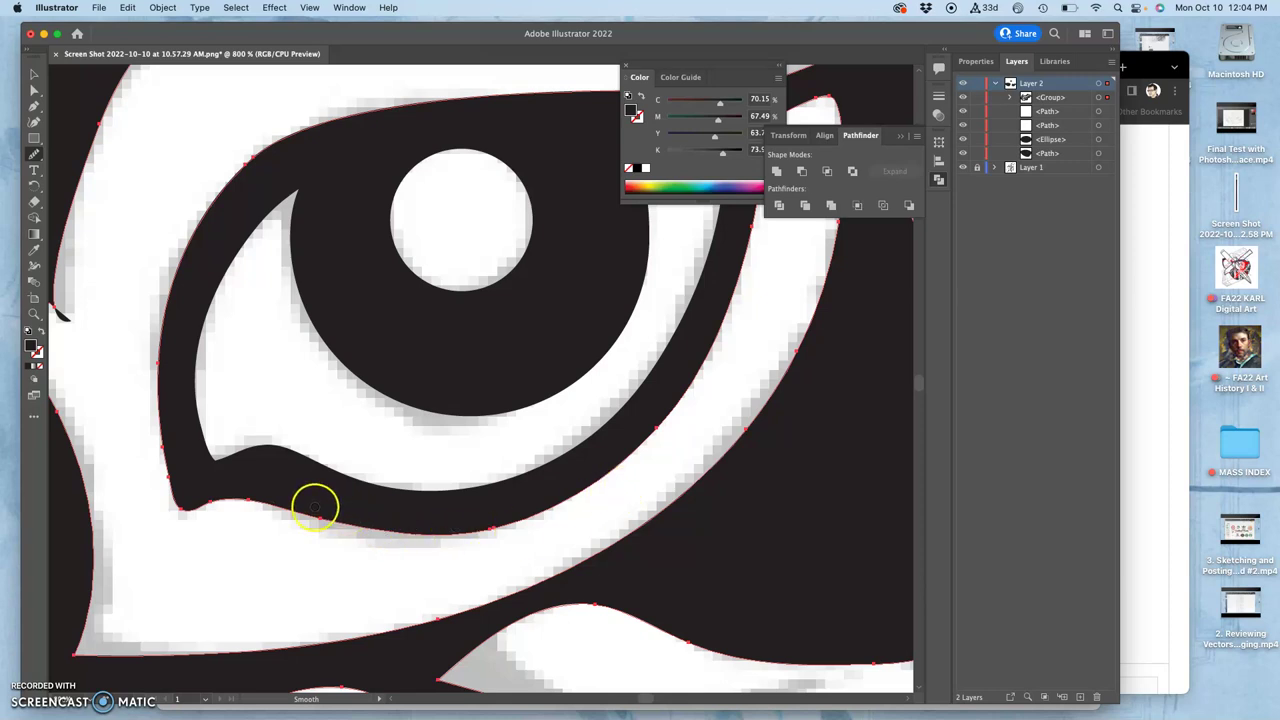
Smooth the kink in the upper eyelid's top edge above the eye's outer corner.
{"action": "scroll", "coordinate": [378, 471], "scroll_direction": "right", "scroll_amount": 2}
{"action": "scroll", "coordinate": [378, 471], "scroll_direction": "up", "scroll_amount": 2}
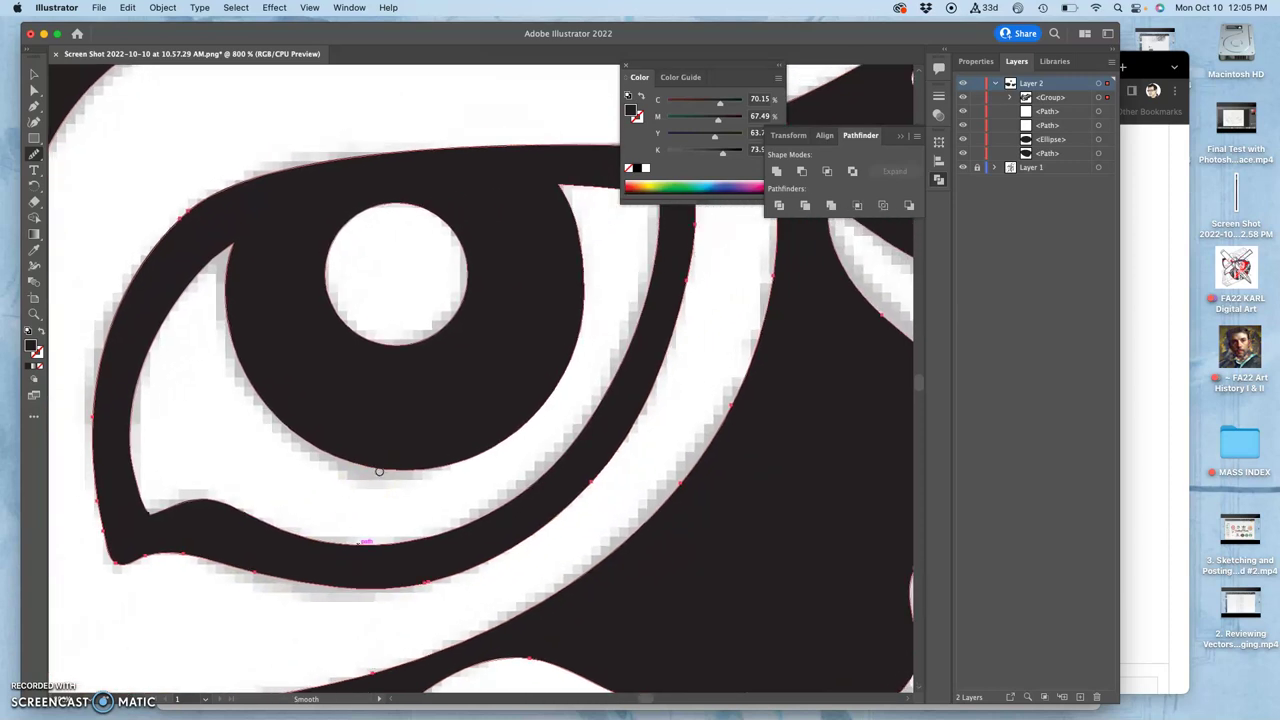
{"action": "scroll", "coordinate": [378, 470], "scroll_direction": "right", "scroll_amount": 2}
{"action": "scroll", "coordinate": [378, 470], "scroll_direction": "up", "scroll_amount": 2}
{"action": "key", "text": "super+minus"}
{"action": "key", "text": "super+minus"}
{"action": "key", "text": "super+minus"}
{"action": "key", "text": "super+minus"}
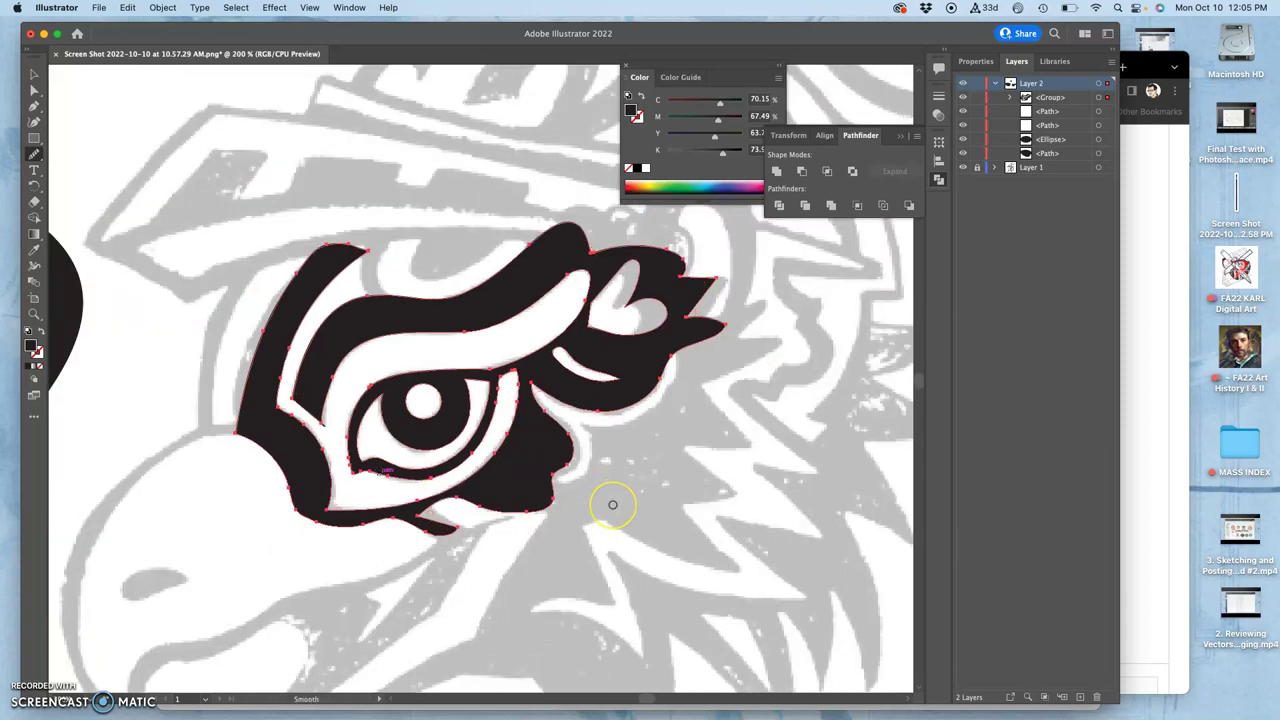
{"action": "scroll", "coordinate": [613, 505], "scroll_direction": "left", "scroll_amount": 2}
{"action": "scroll", "coordinate": [613, 505], "scroll_direction": "up", "scroll_amount": 1}
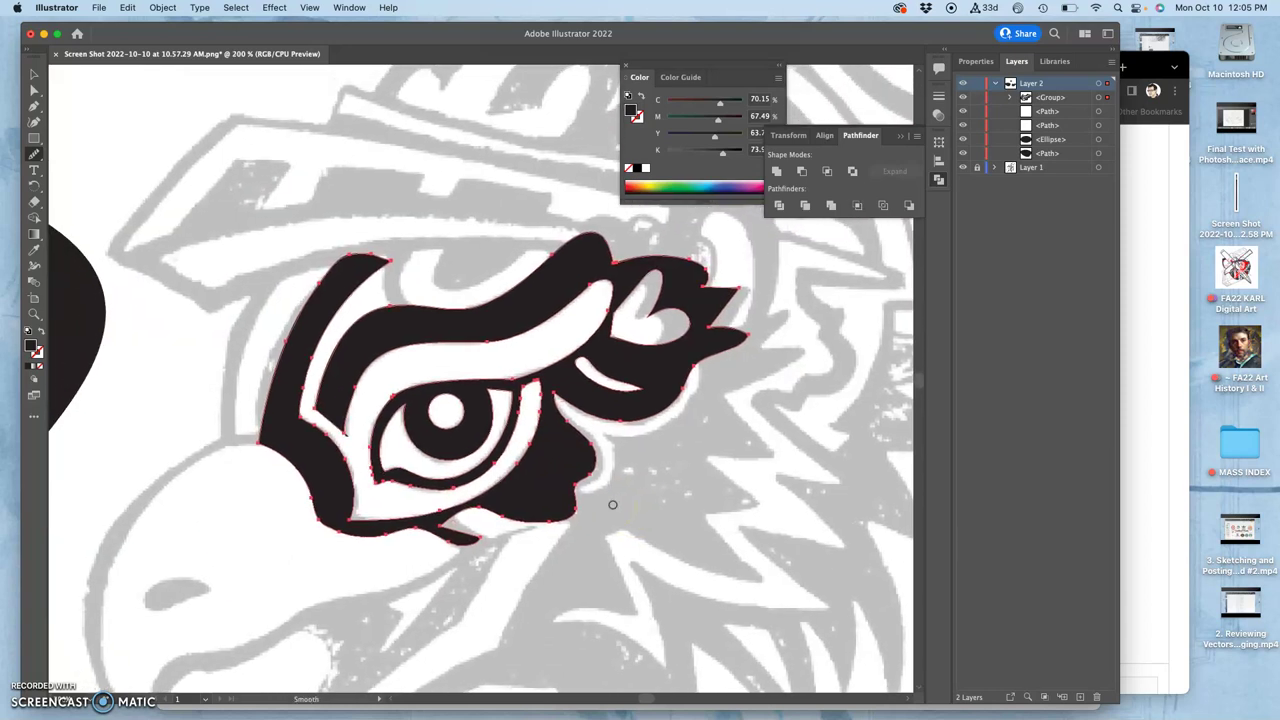
{"action": "scroll", "coordinate": [613, 505], "scroll_direction": "up", "scroll_amount": 6}
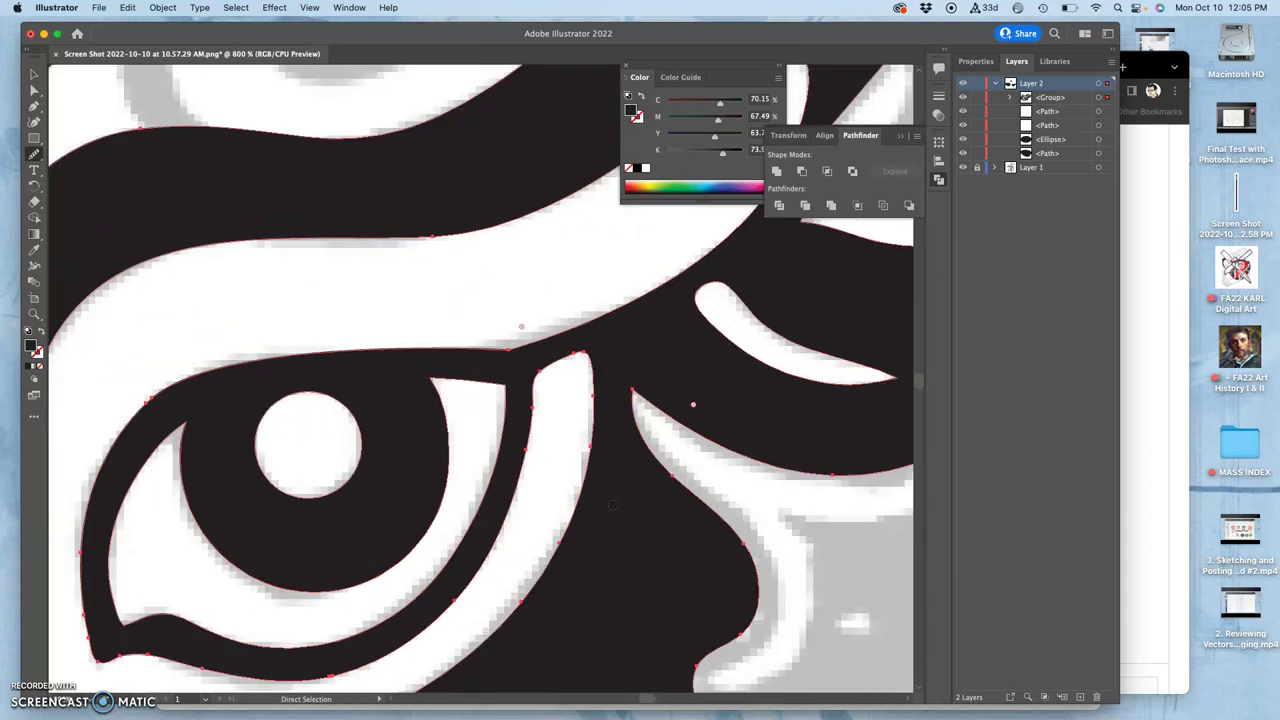
{"action": "left_click", "coordinate": [526, 410]}
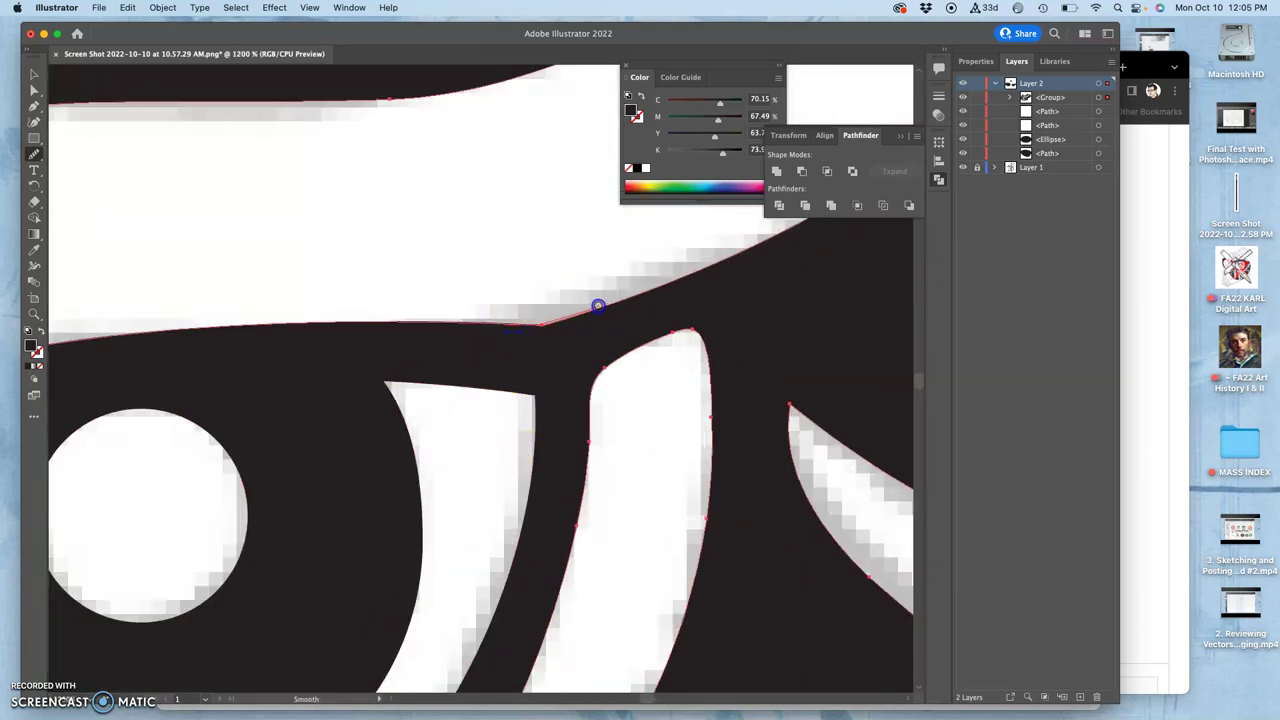
{"action": "left_click_drag", "start_coordinate": [598, 306], "coordinate": [600, 302]}
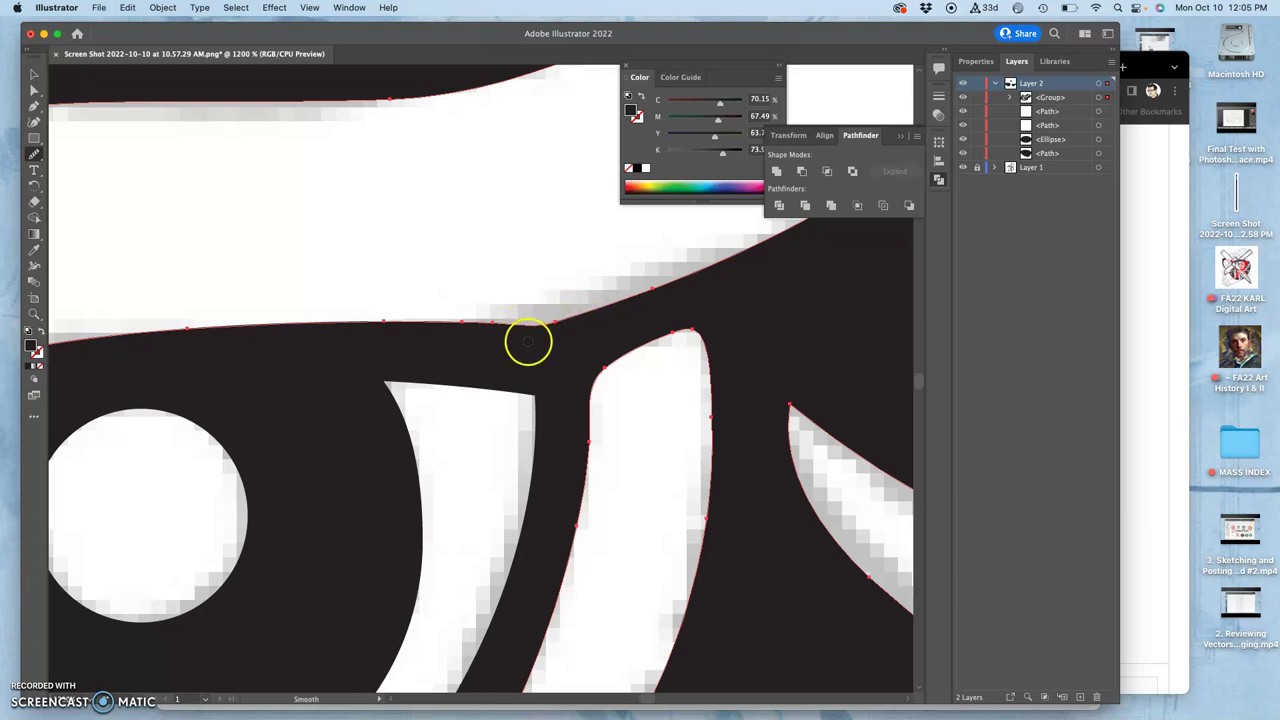
{"action": "left_click_drag", "start_coordinate": [548, 337], "coordinate": [483, 321]}
{"action": "left_click_drag", "start_coordinate": [612, 306], "coordinate": [613, 302]}
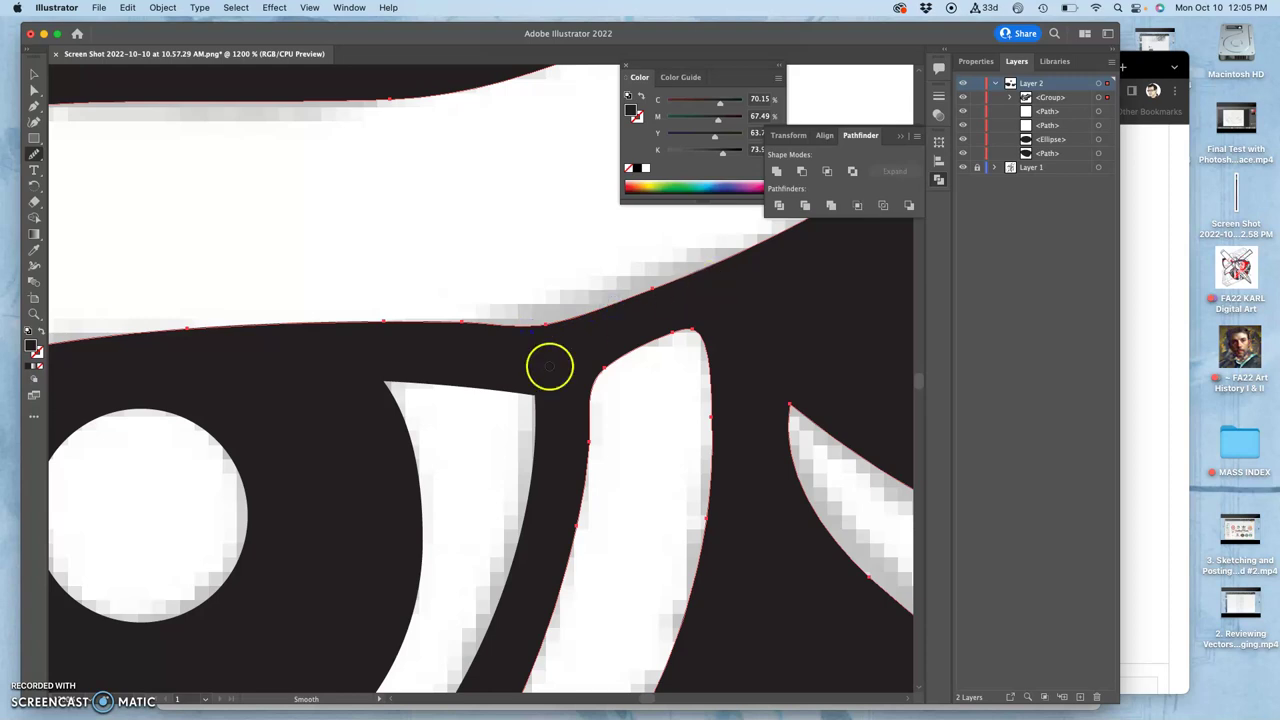
{"action": "left_click_drag", "start_coordinate": [516, 467], "coordinate": [516, 467]}
Smooth the rounded upper end of the long white band above the eye and its adjoining edges.
{"action": "scroll", "coordinate": [516, 467], "scroll_direction": "right", "scroll_amount": 8}
{"action": "scroll", "coordinate": [516, 467], "scroll_direction": "up", "scroll_amount": 5}
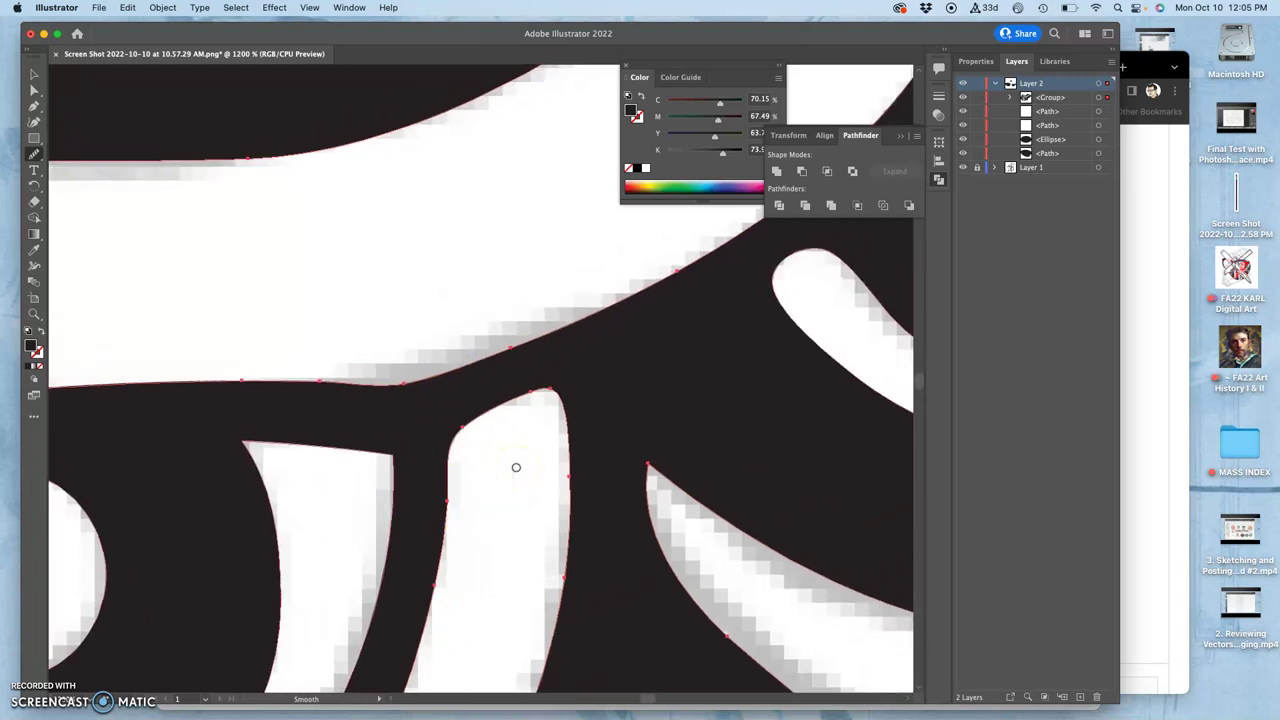
{"action": "scroll", "coordinate": [516, 467], "scroll_direction": "right", "scroll_amount": 8}
{"action": "scroll", "coordinate": [516, 467], "scroll_direction": "up", "scroll_amount": 6}
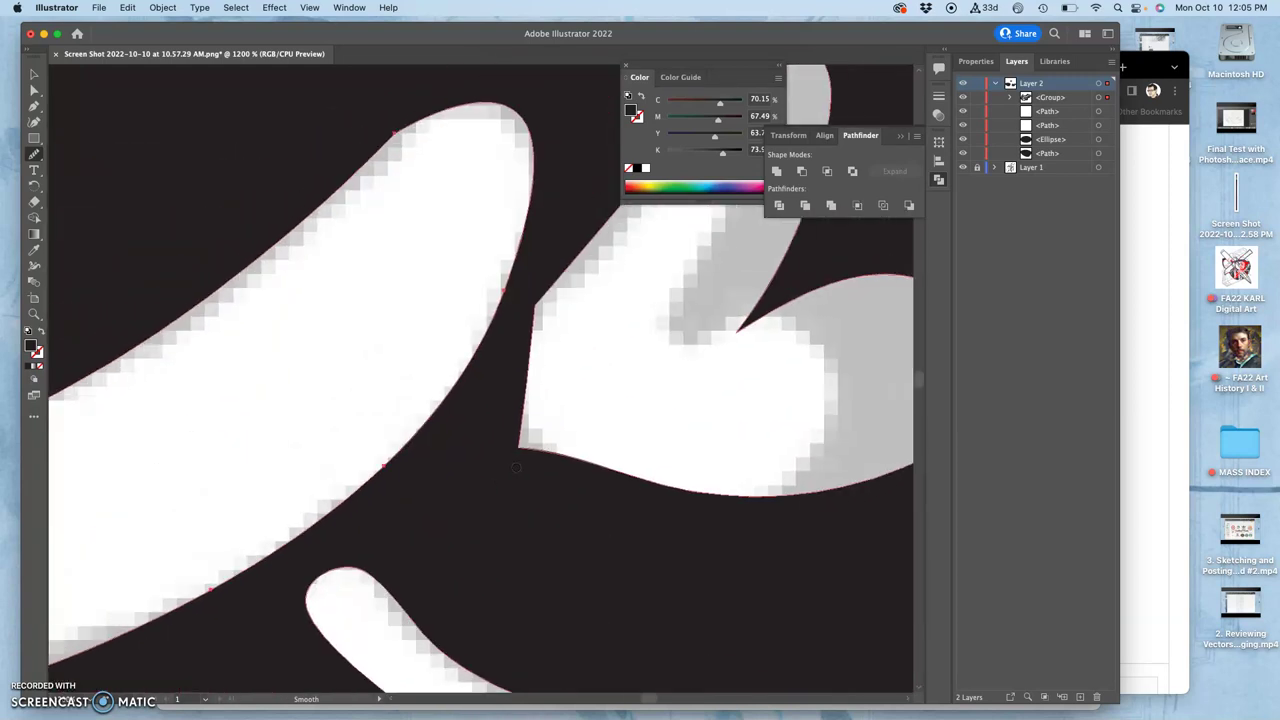
{"action": "mouse_move", "coordinate": [415, 91]}
{"action": "left_mouse_down"}
{"action": "mouse_move", "coordinate": [427, 75]}
{"action": "mouse_move", "coordinate": [404, 125]}
{"action": "left_mouse_up"}
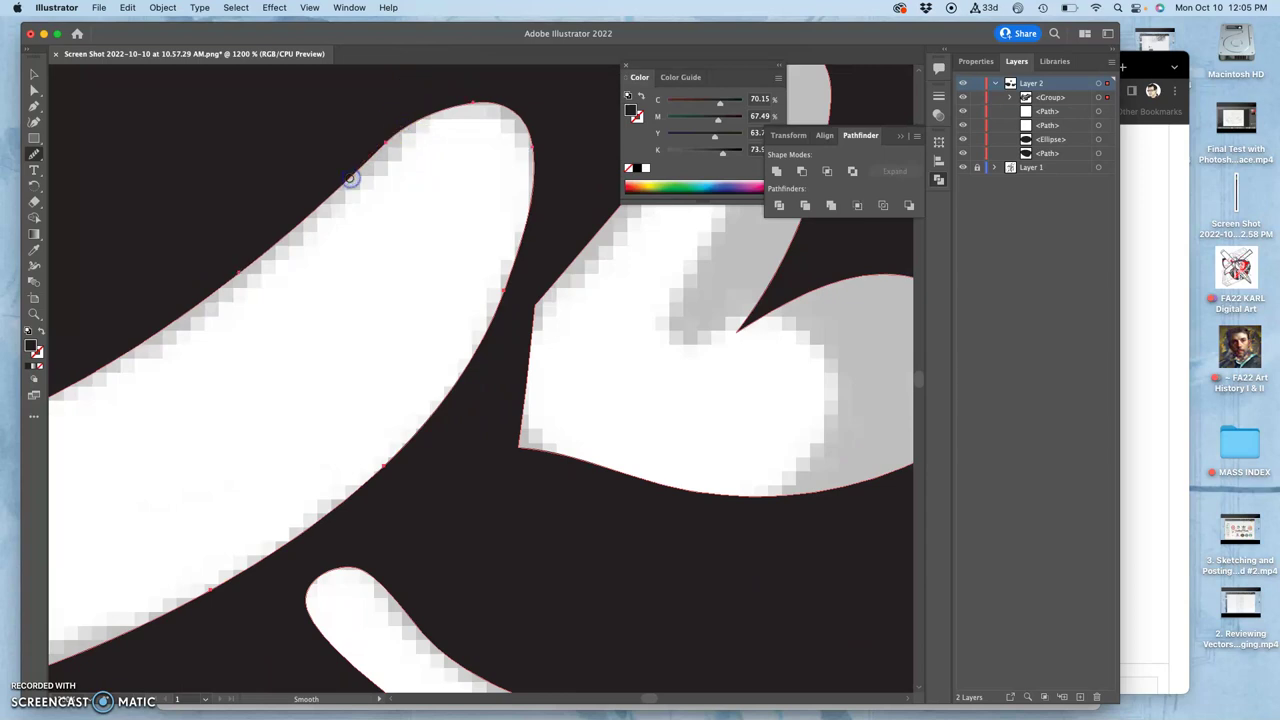
{"action": "mouse_move", "coordinate": [493, 191]}
{"action": "left_mouse_down"}
{"action": "mouse_move", "coordinate": [439, 248]}
{"action": "mouse_move", "coordinate": [430, 139]}
{"action": "mouse_move", "coordinate": [414, 136]}
{"action": "mouse_move", "coordinate": [399, 176]}
{"action": "left_mouse_up"}
{"action": "mouse_move", "coordinate": [523, 229]}
{"action": "left_mouse_down"}
{"action": "mouse_move", "coordinate": [566, 251]}
{"action": "mouse_move", "coordinate": [555, 283]}
{"action": "mouse_move", "coordinate": [540, 283]}
{"action": "left_mouse_up"}
Smooth the upper corner of the small forked white highlight behind the eye and round off its lower corner with the Pencil Tool.
{"action": "key", "text": "super"}
{"action": "left_click_drag", "start_coordinate": [524, 443], "coordinate": [531, 445]}
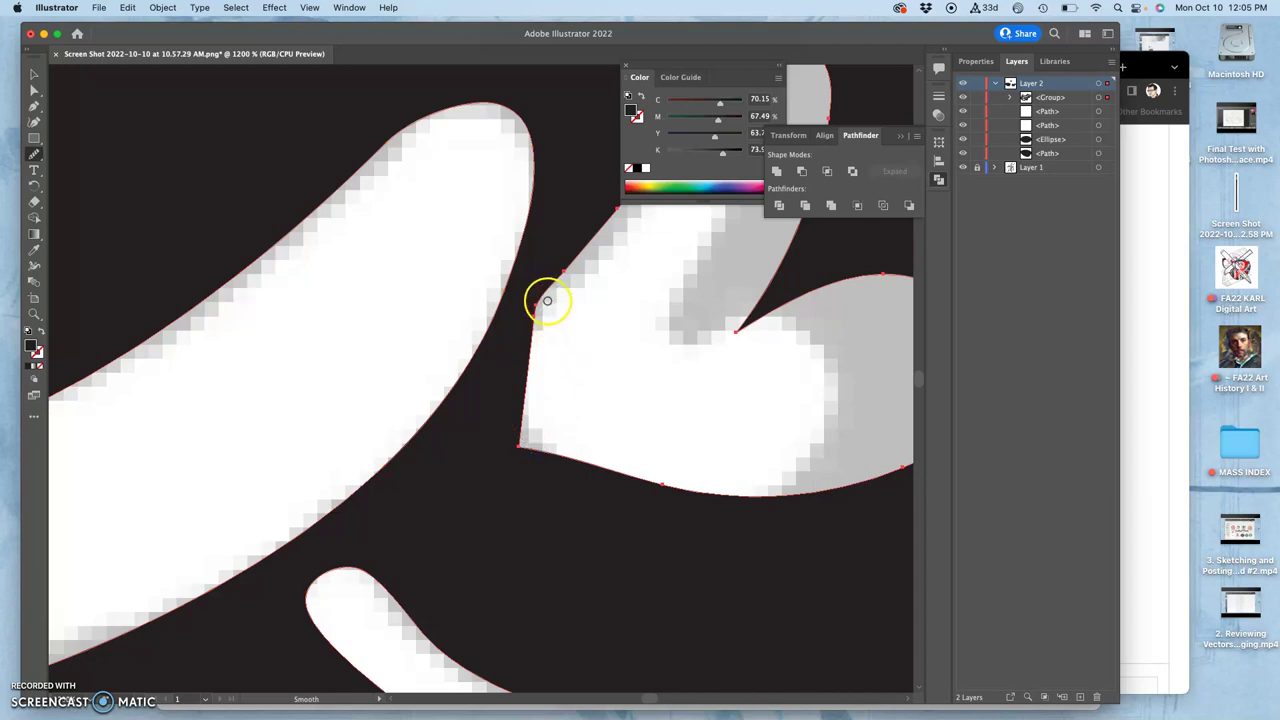
{"action": "left_click_drag", "start_coordinate": [546, 299], "coordinate": [525, 342]}
{"action": "left_click_drag", "start_coordinate": [543, 464], "coordinate": [545, 466]}
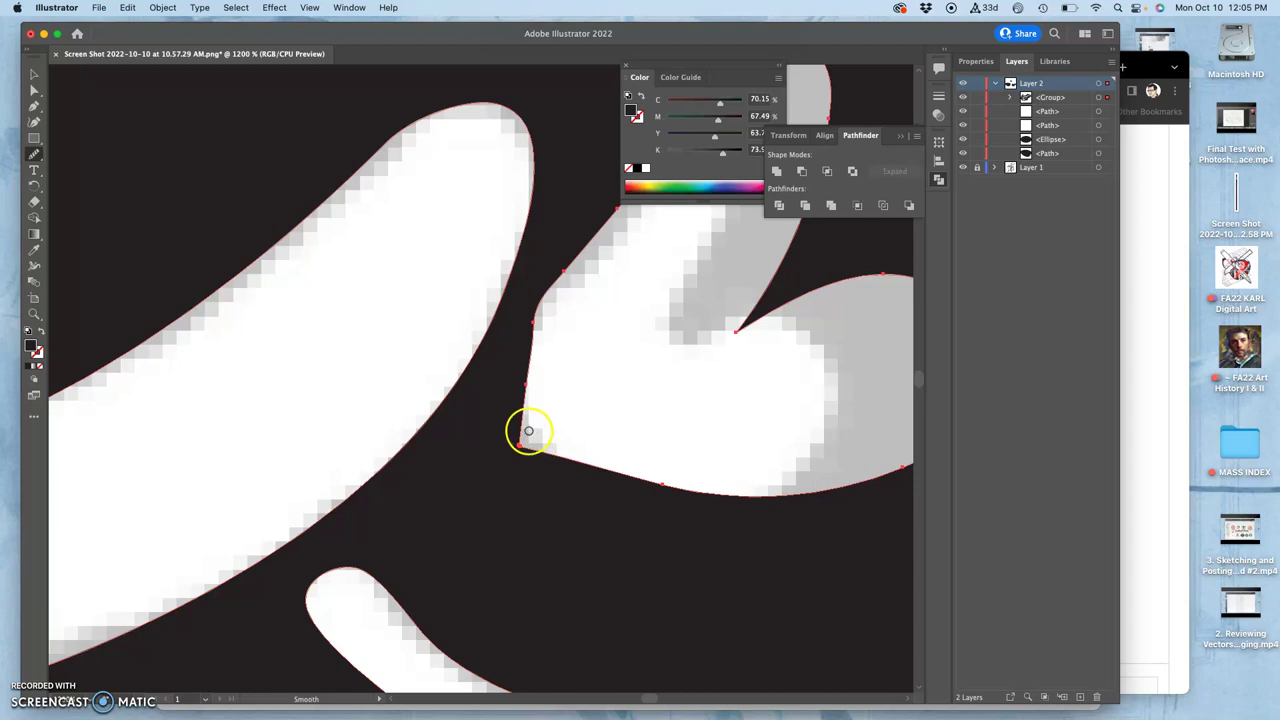
{"action": "left_click", "coordinate": [33, 156]}
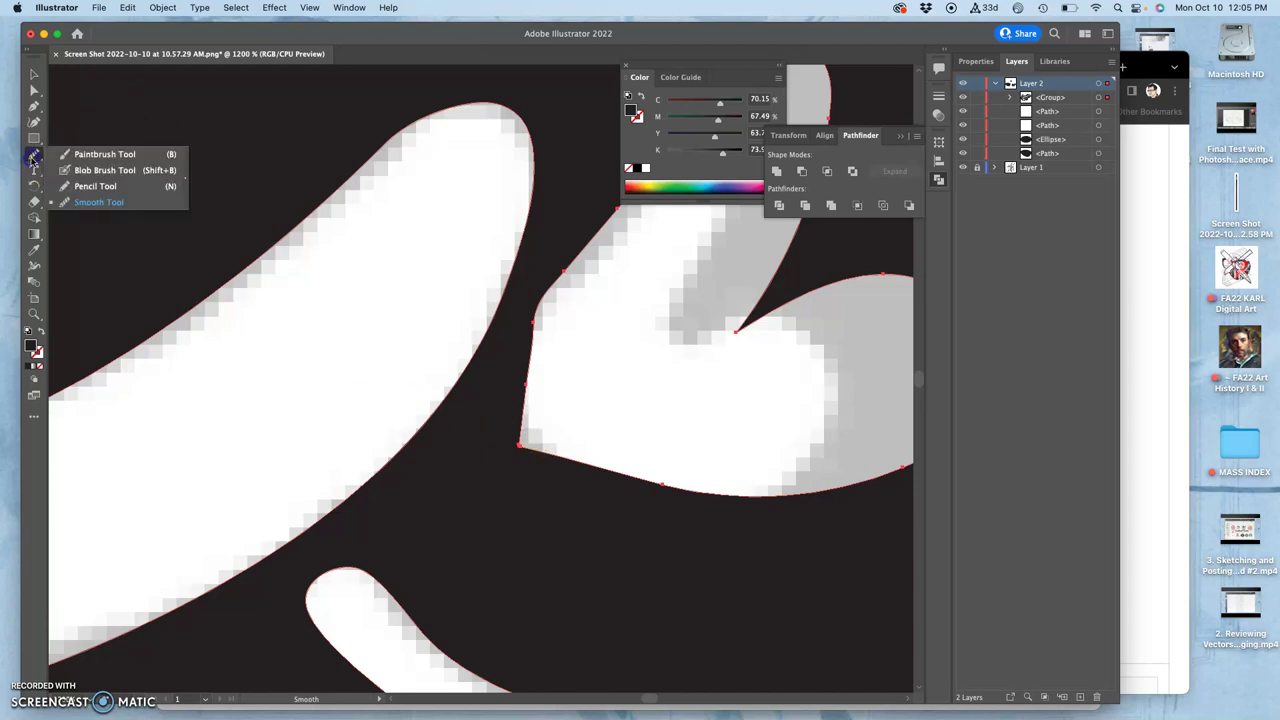
{"action": "left_click", "coordinate": [80, 185]}
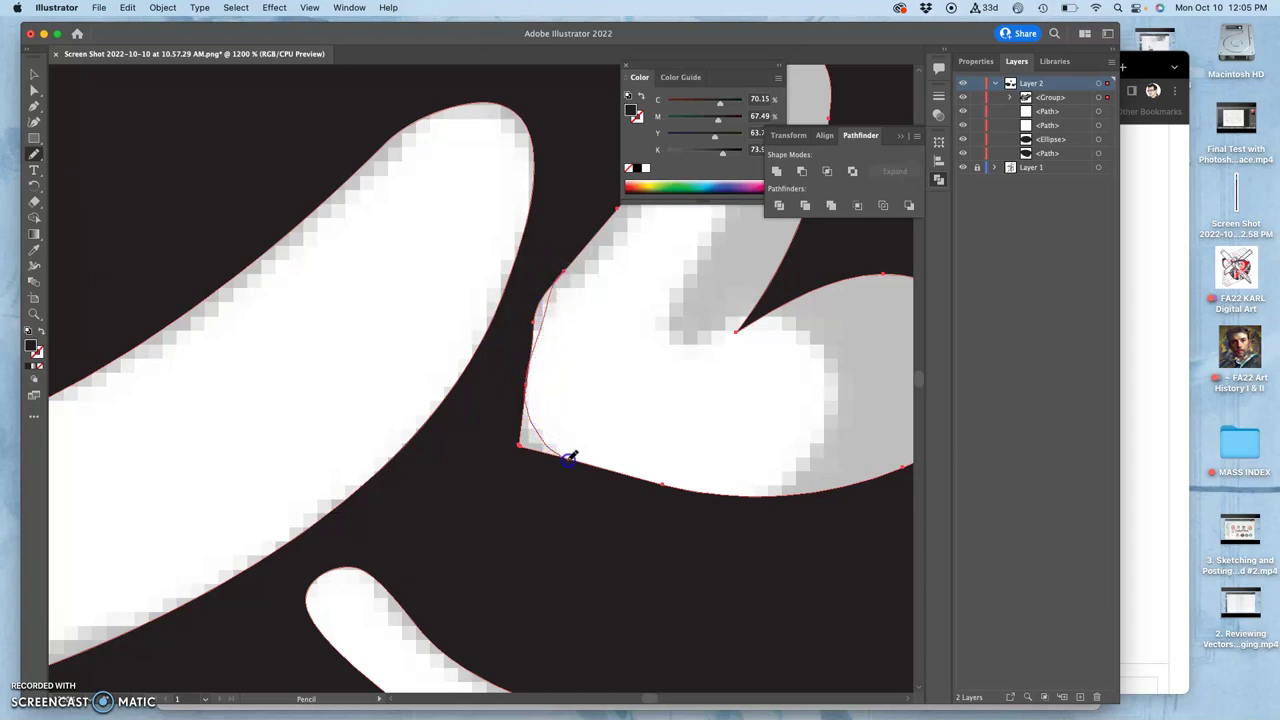
{"action": "left_click_drag", "start_coordinate": [580, 458], "coordinate": [580, 458]}
Redraw the forked highlight's upper lobe narrower and carve its inner notch deeper with the Pencil Tool.
{"action": "scroll", "coordinate": [666, 357], "scroll_direction": "up", "scroll_amount": 5}
{"action": "scroll", "coordinate": [666, 357], "scroll_direction": "right", "scroll_amount": 4}
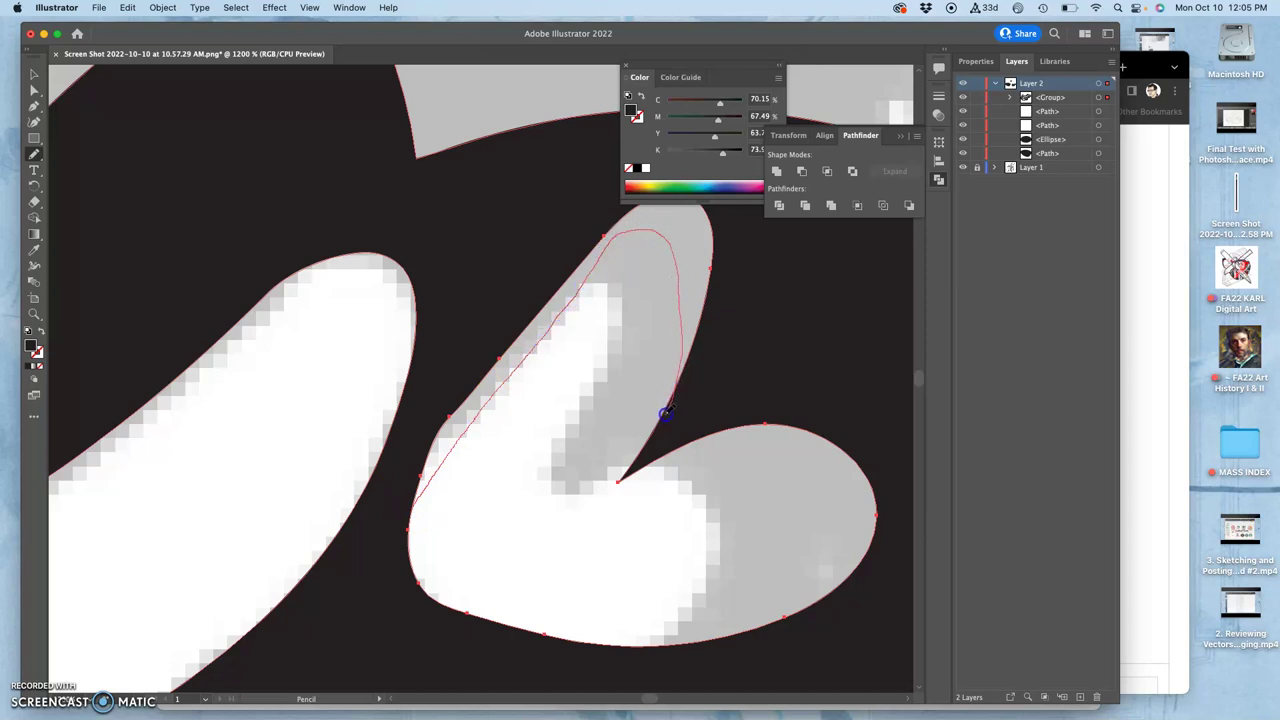
{"action": "mouse_move", "coordinate": [664, 413]}
{"action": "left_mouse_down"}
{"action": "mouse_move", "coordinate": [691, 357]}
{"action": "mouse_move", "coordinate": [678, 265]}
{"action": "mouse_move", "coordinate": [670, 328]}
{"action": "left_mouse_up"}
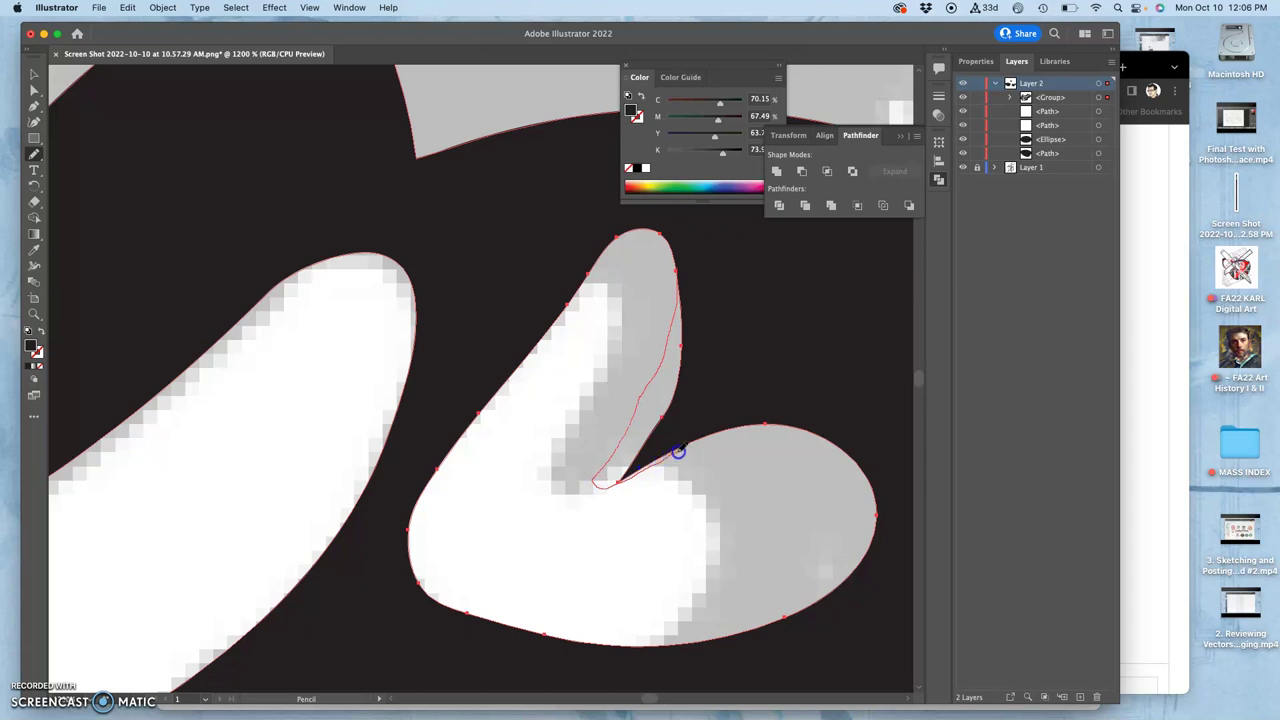
{"action": "left_click_drag", "start_coordinate": [705, 440], "coordinate": [705, 441]}
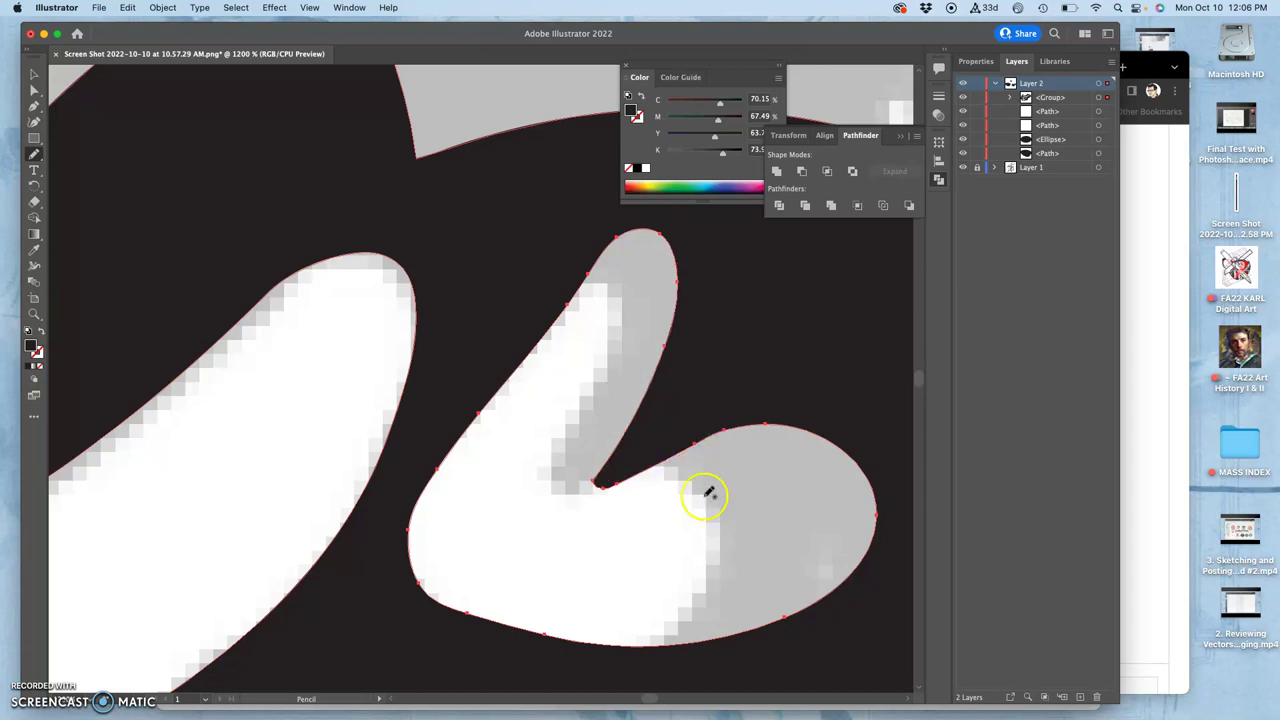
Even out the forked highlight's outer edge along the upper lobe and underside with the Smooth Tool.
{"action": "key", "text": "super+minus"}
{"action": "key", "text": "super+minus"}
{"action": "key", "text": "super+minus"}
{"action": "key", "text": "super+minus"}
{"action": "key", "text": "super+minus"}
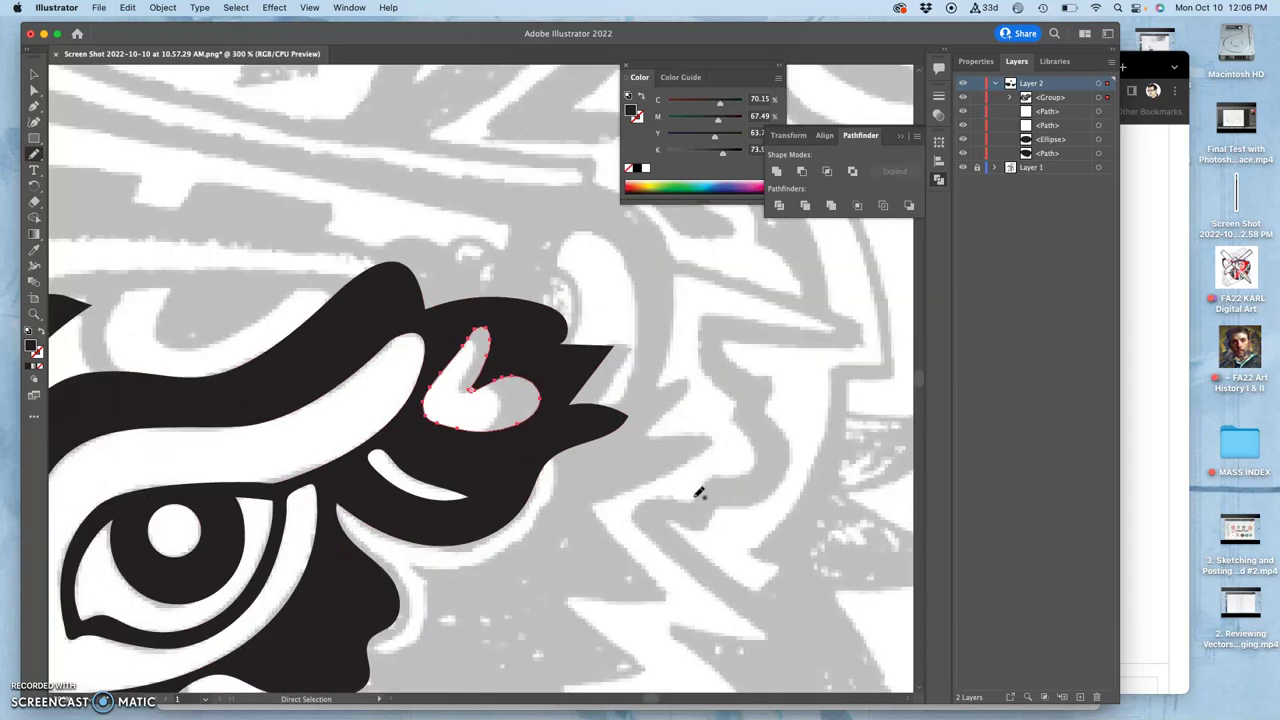
{"action": "key", "text": "super+plus"}
{"action": "key", "text": "super+plus"}
{"action": "key", "text": "super+plus"}
{"action": "key", "text": "super+plus"}
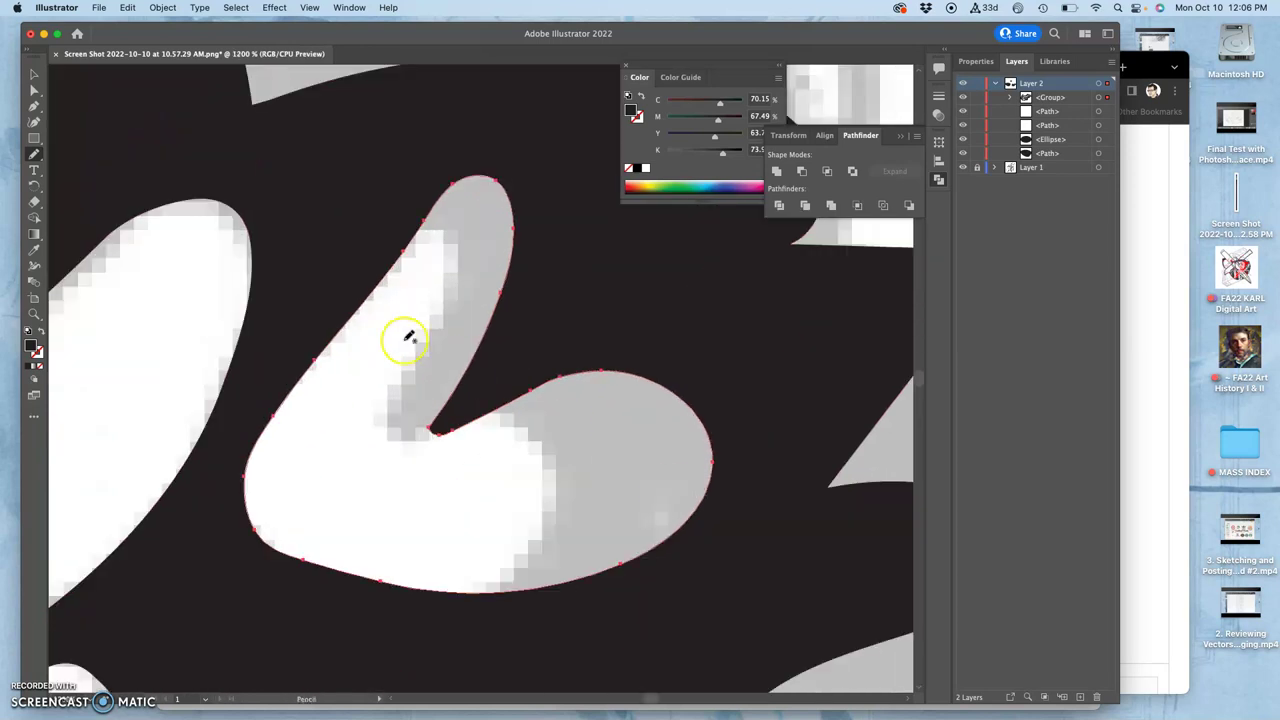
{"action": "left_click_drag", "start_coordinate": [36, 155], "coordinate": [84, 192]}
{"action": "left_click_drag", "start_coordinate": [465, 181], "coordinate": [312, 363]}
{"action": "mouse_move", "coordinate": [523, 400]}
{"action": "left_mouse_down"}
{"action": "mouse_move", "coordinate": [489, 429]}
{"action": "mouse_move", "coordinate": [246, 477]}
{"action": "mouse_move", "coordinate": [254, 509]}
{"action": "mouse_move", "coordinate": [326, 569]}
{"action": "mouse_move", "coordinate": [397, 589]}
{"action": "mouse_move", "coordinate": [610, 572]}
{"action": "mouse_move", "coordinate": [580, 560]}
{"action": "left_mouse_up"}
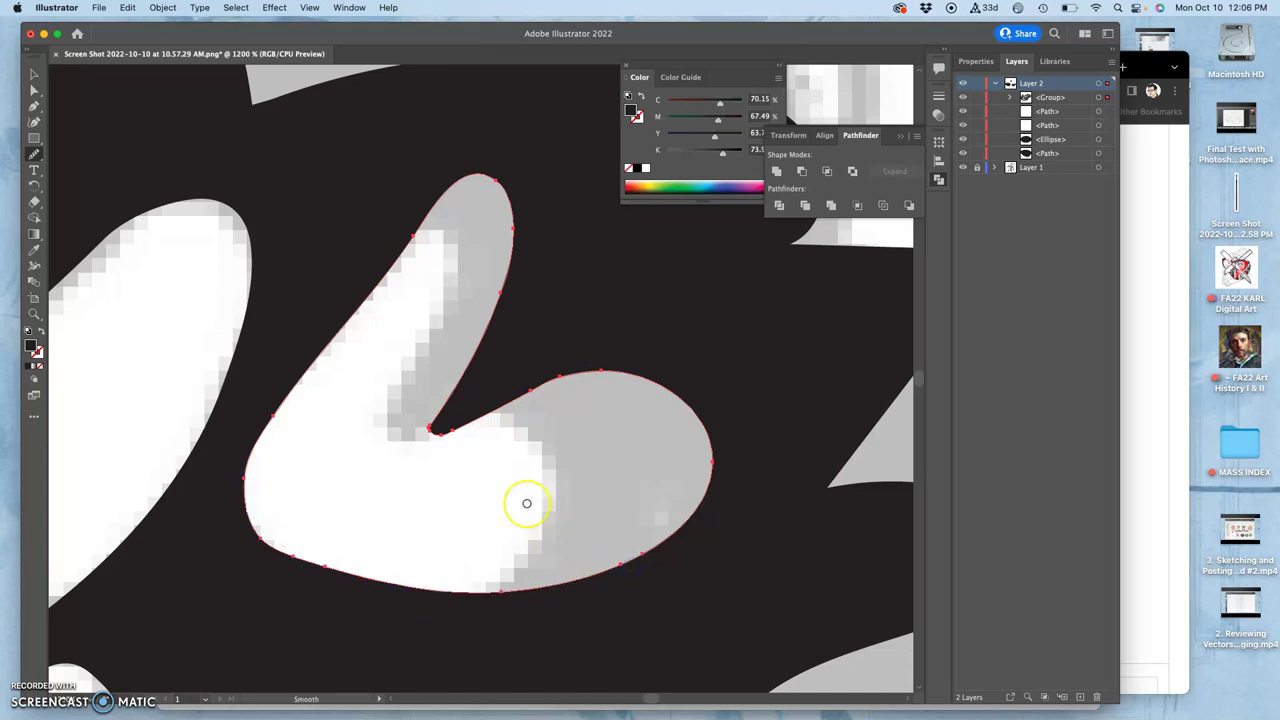
Redraw the lower end of the black brow shape near the eye's inner corner with the Pencil Tool, sharpening its two corners.
{"action": "key", "text": "super+0"}
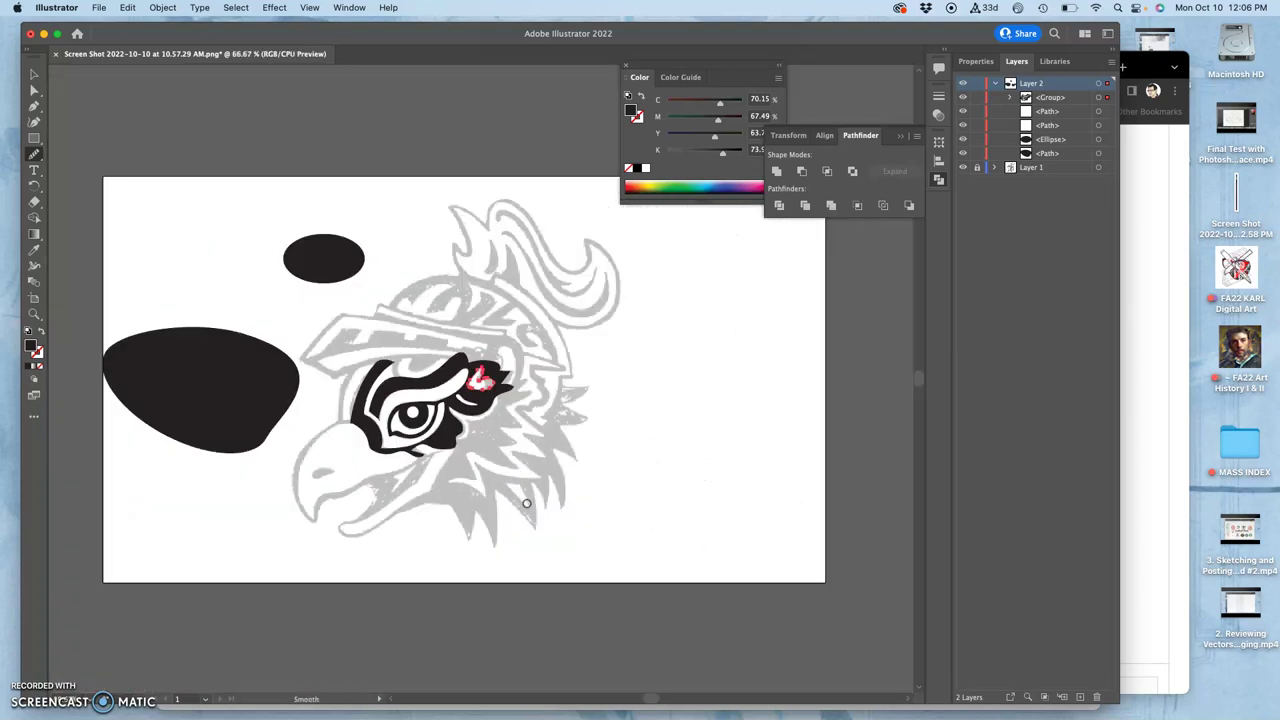
{"action": "key", "text": "super+equal"}
{"action": "key", "text": "super+equal"}
{"action": "key", "text": "super+equal"}
{"action": "key", "text": "super+equal"}
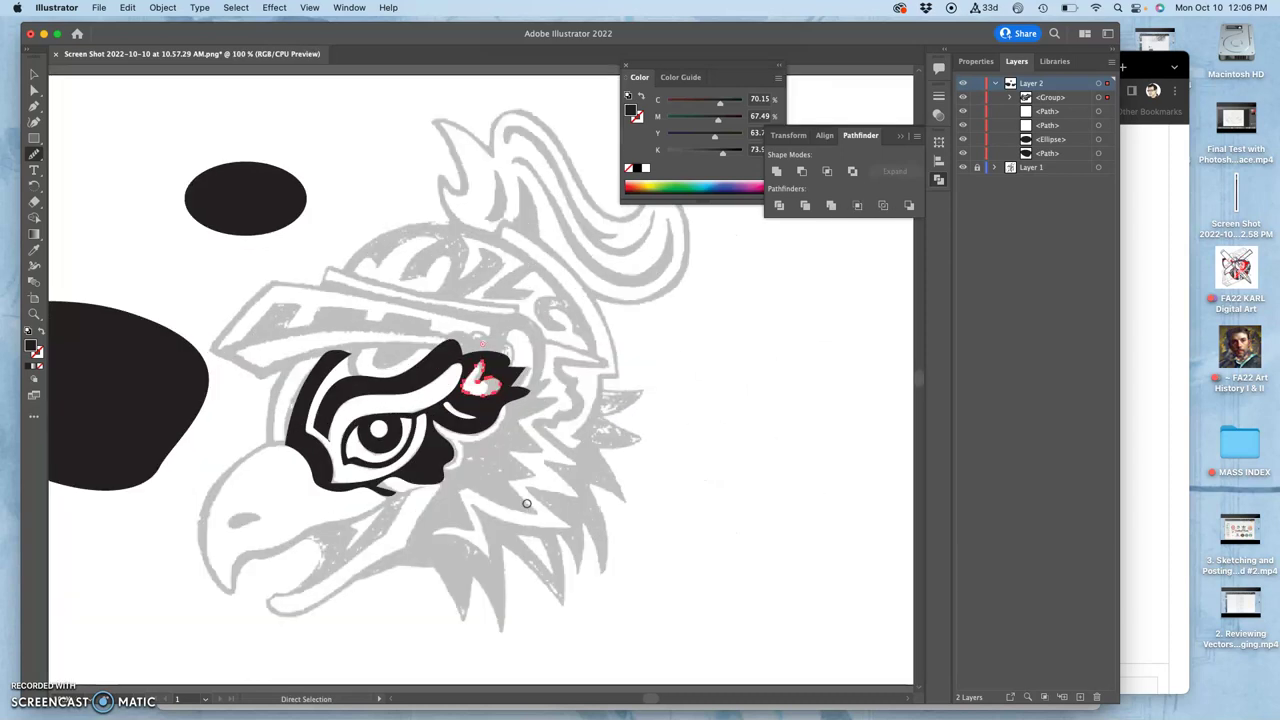
{"action": "key", "text": "super+equal"}
{"action": "scroll", "coordinate": [527, 504], "scroll_direction": "left", "scroll_amount": 9}
{"action": "scroll", "coordinate": [527, 504], "scroll_direction": "down", "scroll_amount": 4}
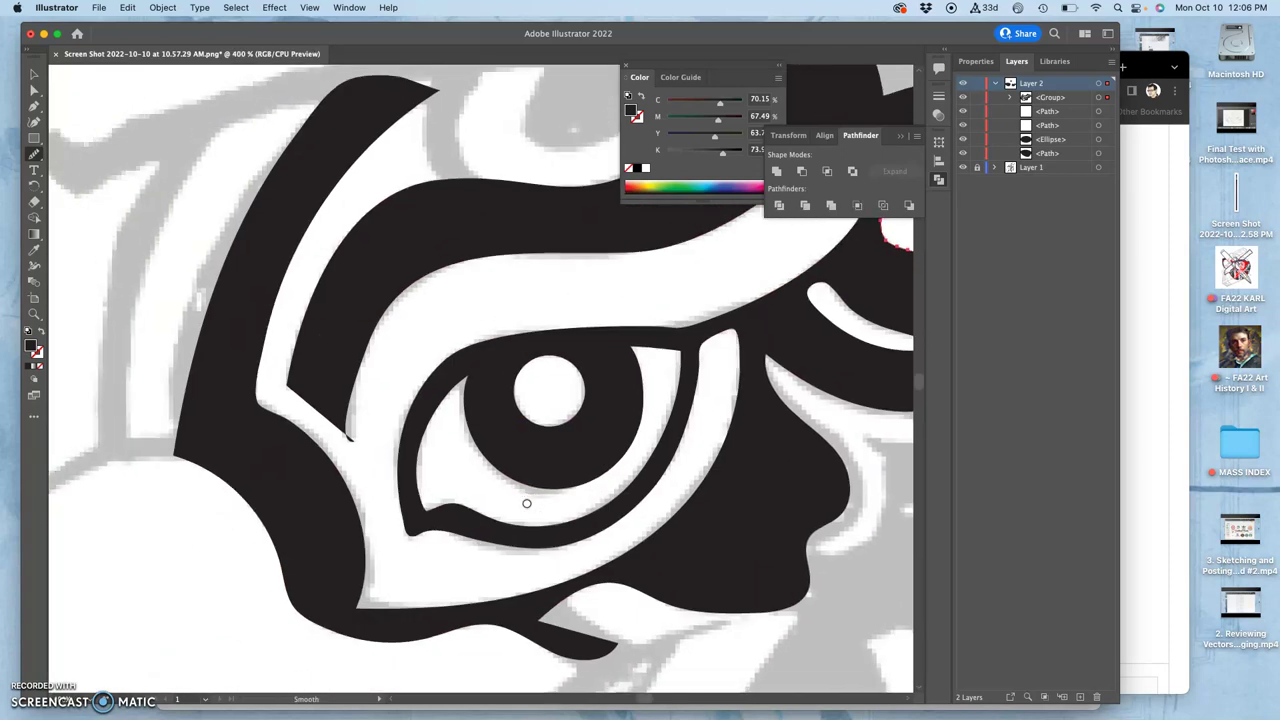
{"action": "left_click", "coordinate": [372, 324], "text": "super"}
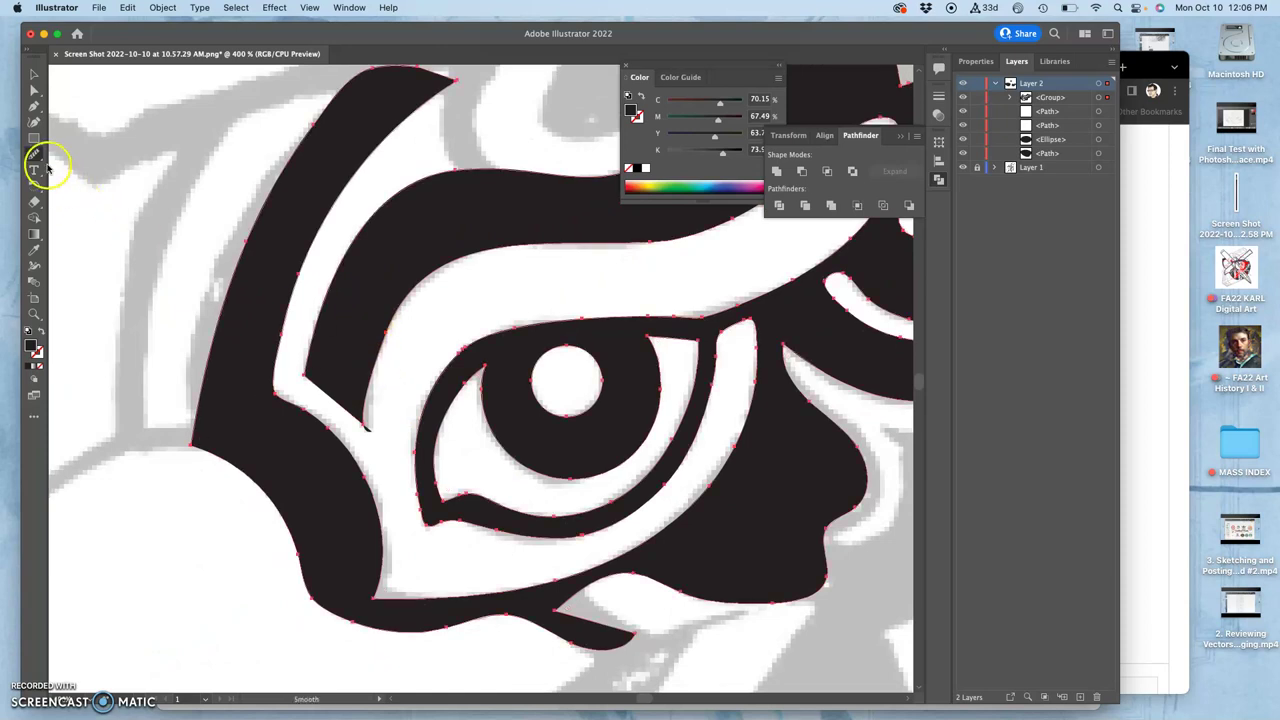
{"action": "left_click_drag", "start_coordinate": [34, 155], "coordinate": [74, 185]}
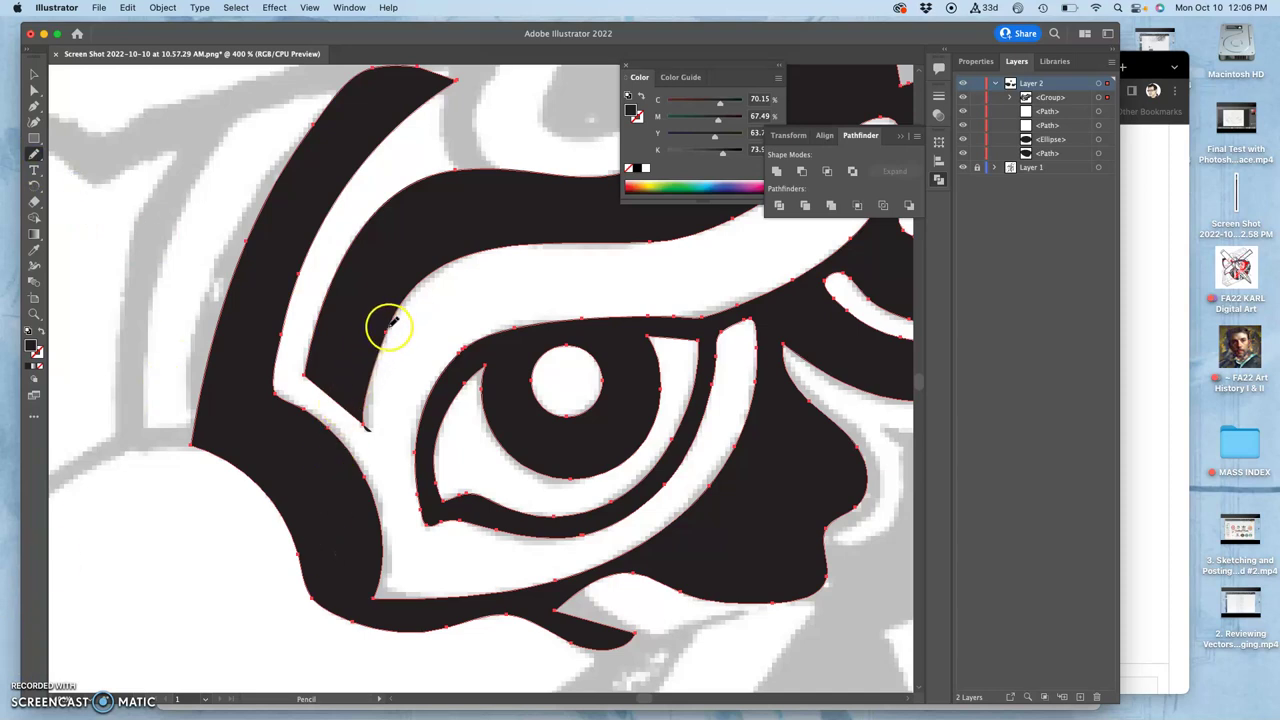
{"action": "right_click", "coordinate": [388, 327]}
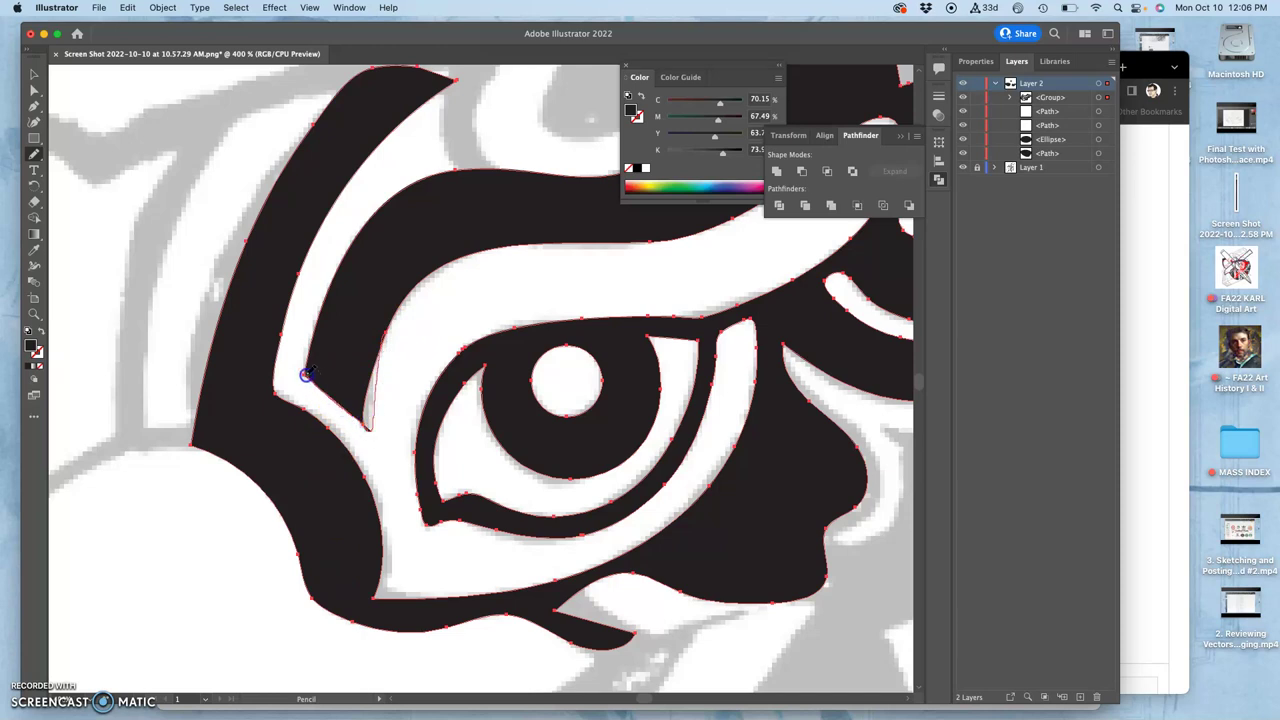
{"action": "left_click_drag", "start_coordinate": [307, 370], "coordinate": [308, 372]}
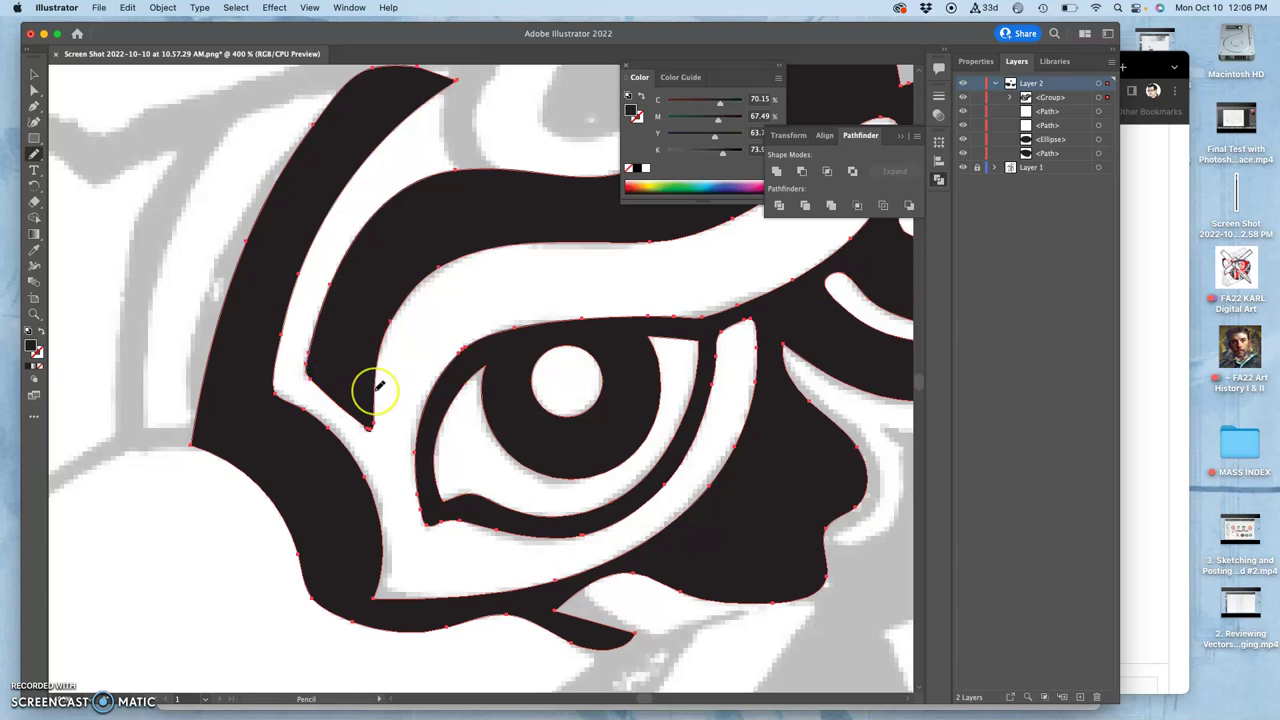
Remove the leftover black sliver at the brow shape's lower tip near the eye's inner corner.
{"action": "key", "text": "super+equal"}
{"action": "key", "text": "super+equal"}
{"action": "key", "text": "super+equal"}
{"action": "key", "text": "super+equal"}
{"action": "scroll", "coordinate": [375, 391], "scroll_direction": "left", "scroll_amount": 10}
{"action": "scroll", "coordinate": [375, 391], "scroll_direction": "down", "scroll_amount": 4}
{"action": "scroll", "coordinate": [379, 386], "scroll_direction": "left", "scroll_amount": 10}
{"action": "scroll", "coordinate": [379, 386], "scroll_direction": "down", "scroll_amount": 5}
{"action": "scroll", "coordinate": [379, 386], "scroll_direction": "up", "scroll_amount": 1}
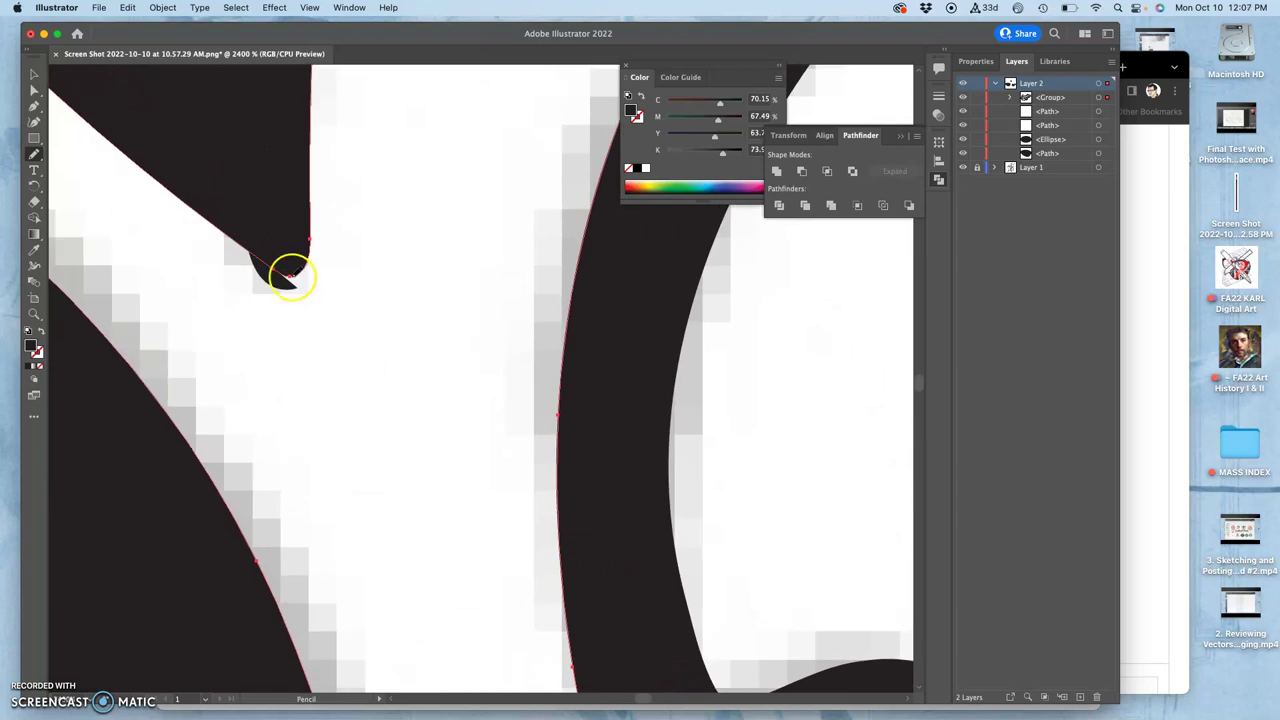
{"action": "left_click_drag", "start_coordinate": [292, 280], "coordinate": [283, 285]}
{"action": "key", "text": "super+z"}
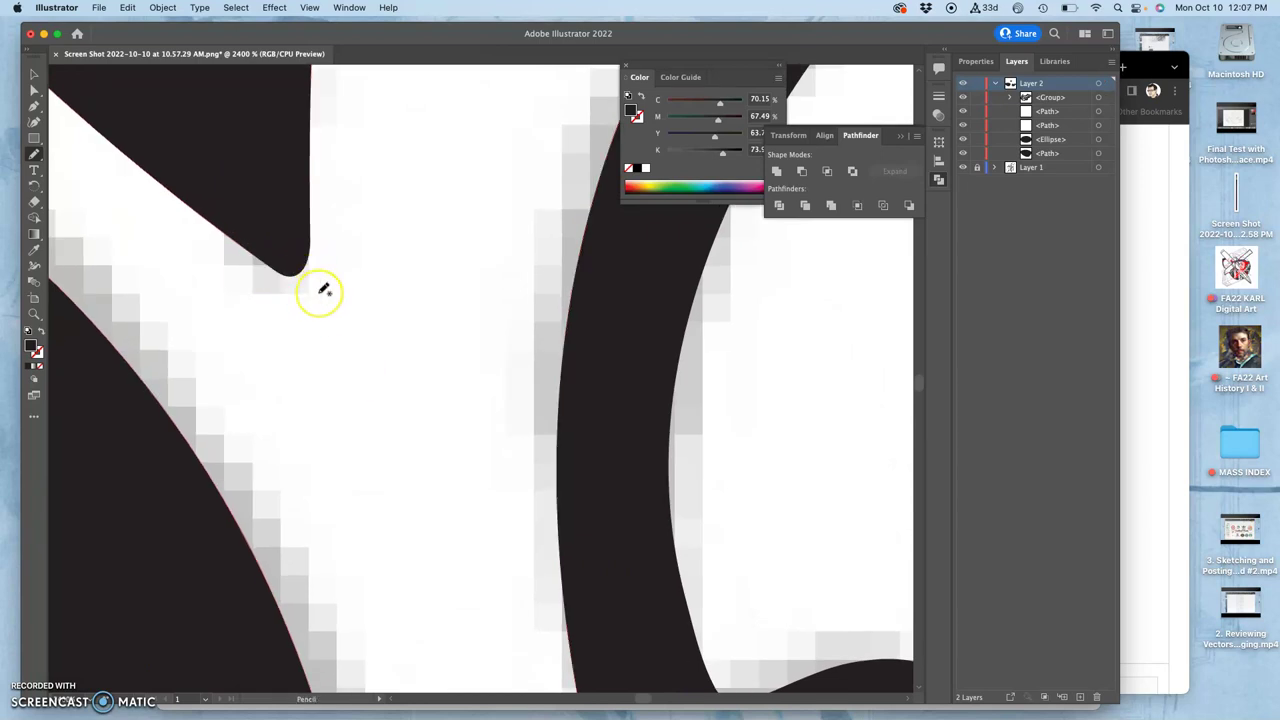
Lock and collapse Layer 2, and add a new layer named BLOB BRUSH above it.
{"action": "key", "text": "super+minus"}
{"action": "key", "text": "super+minus"}
{"action": "key", "text": "super+minus"}
{"action": "key", "text": "super+minus"}
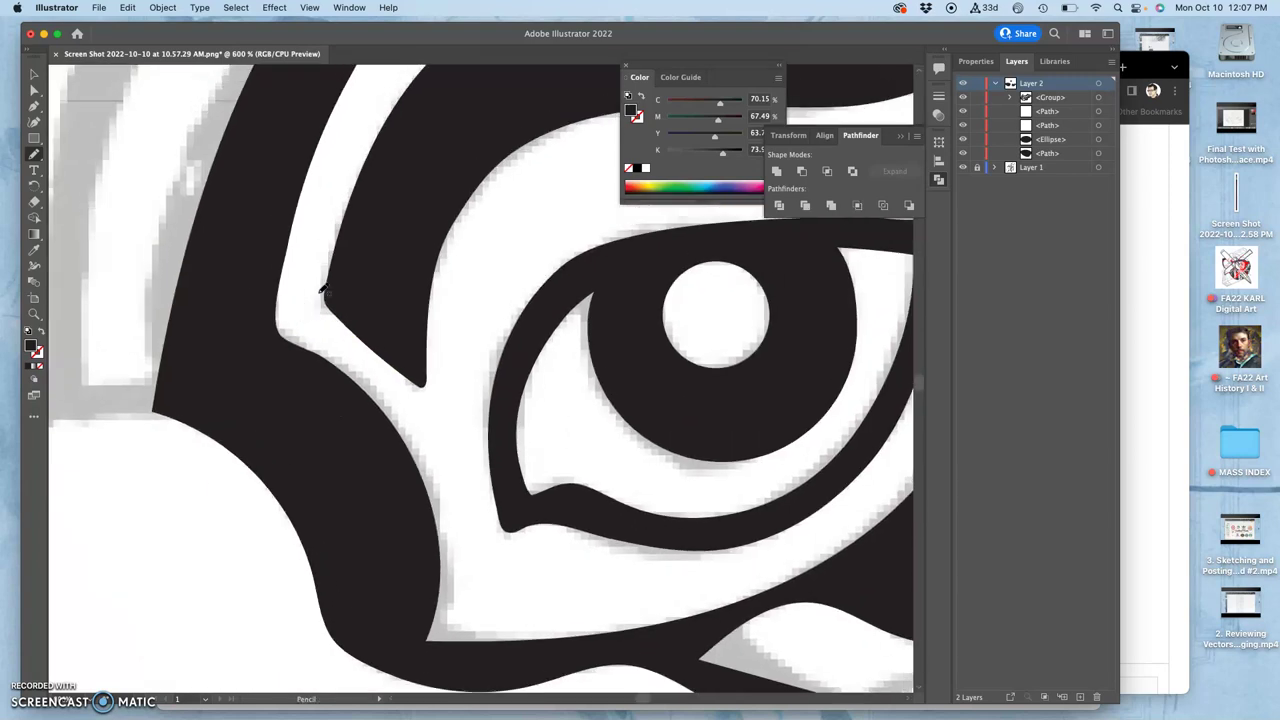
{"action": "key", "text": "super+minus"}
{"action": "key", "text": "super+minus"}
{"action": "key", "text": "super+minus"}
{"action": "key", "text": "super+minus"}
{"action": "key", "text": "super+minus"}
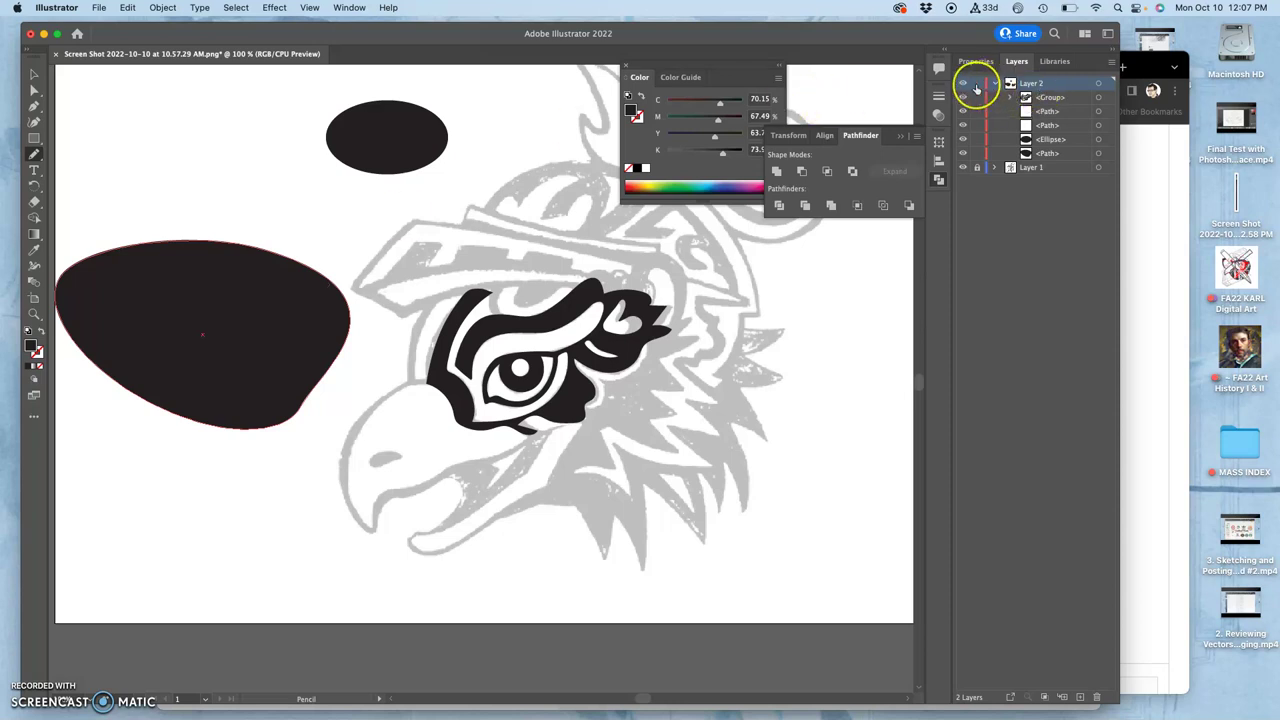
{"action": "left_click", "coordinate": [977, 86]}
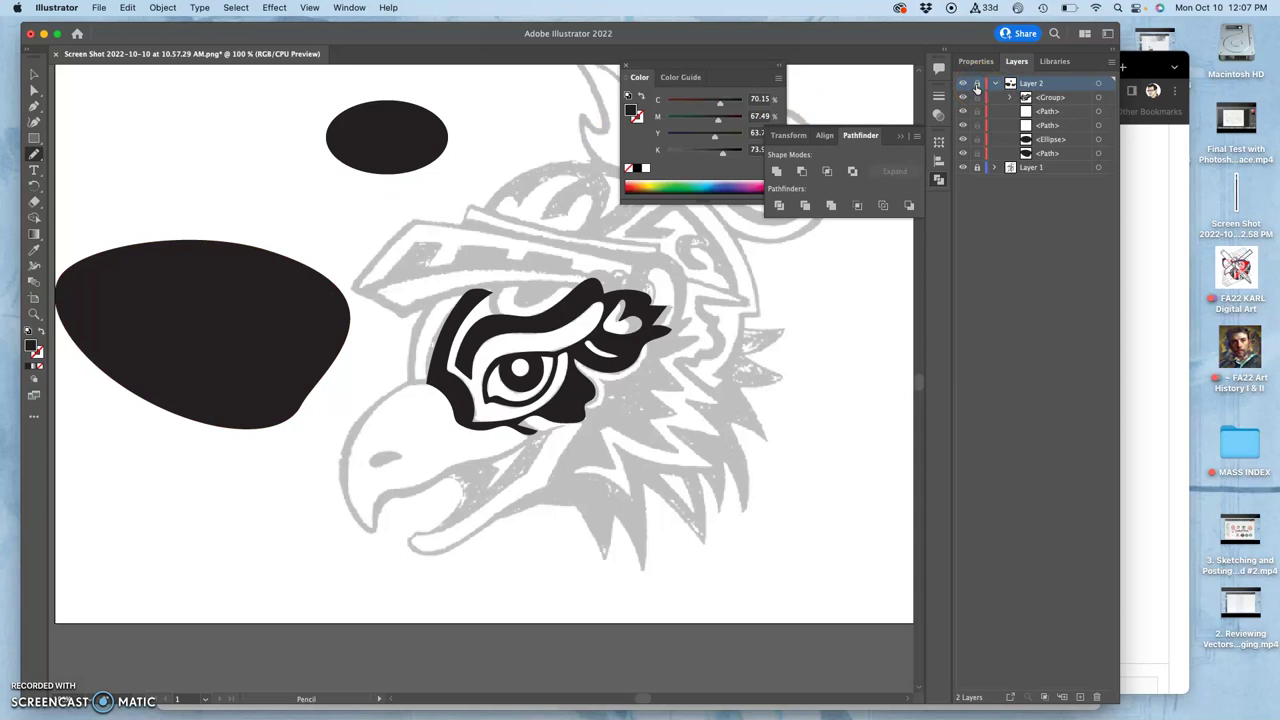
{"action": "left_click", "coordinate": [993, 84]}
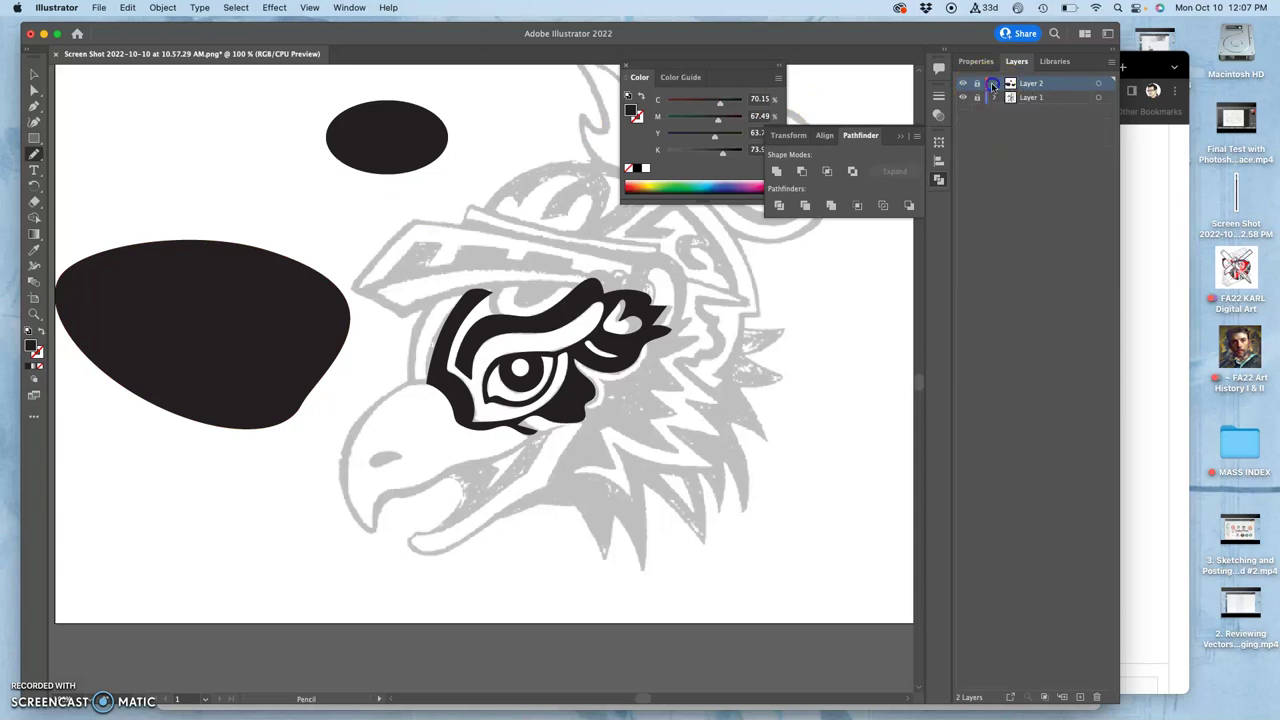
{"action": "left_click", "coordinate": [993, 85]}
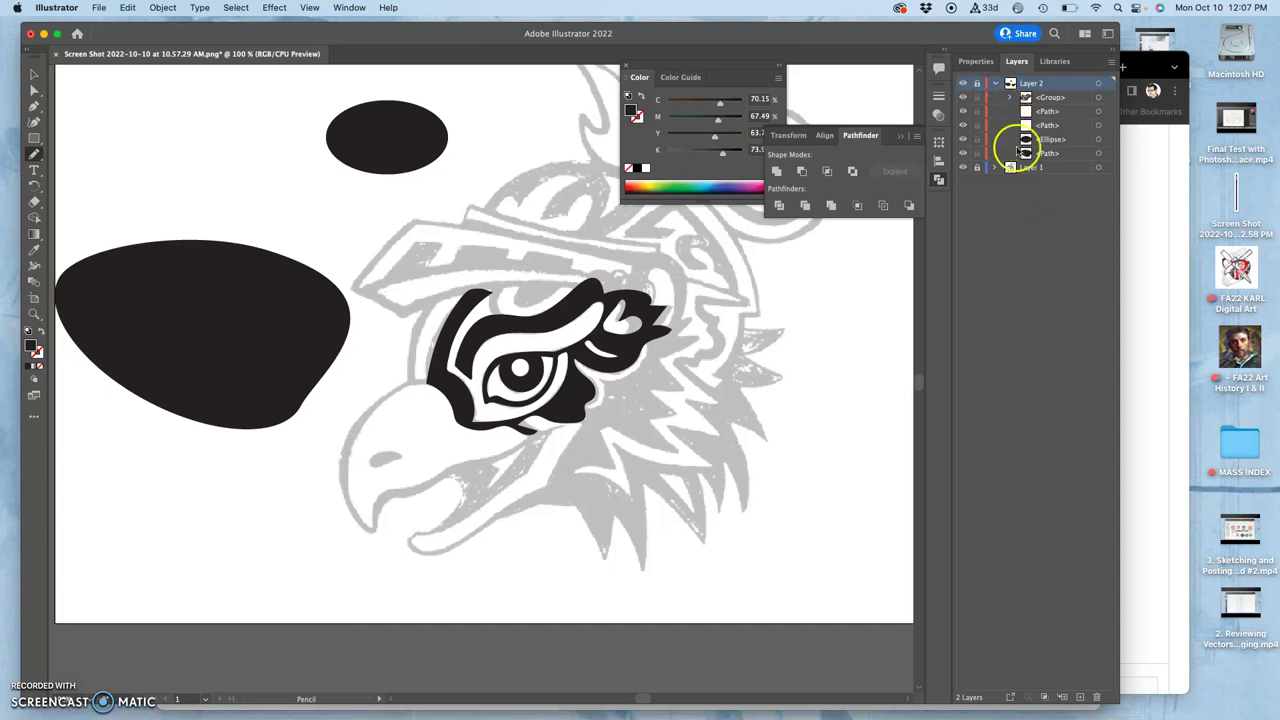
{"action": "left_click", "coordinate": [994, 86]}
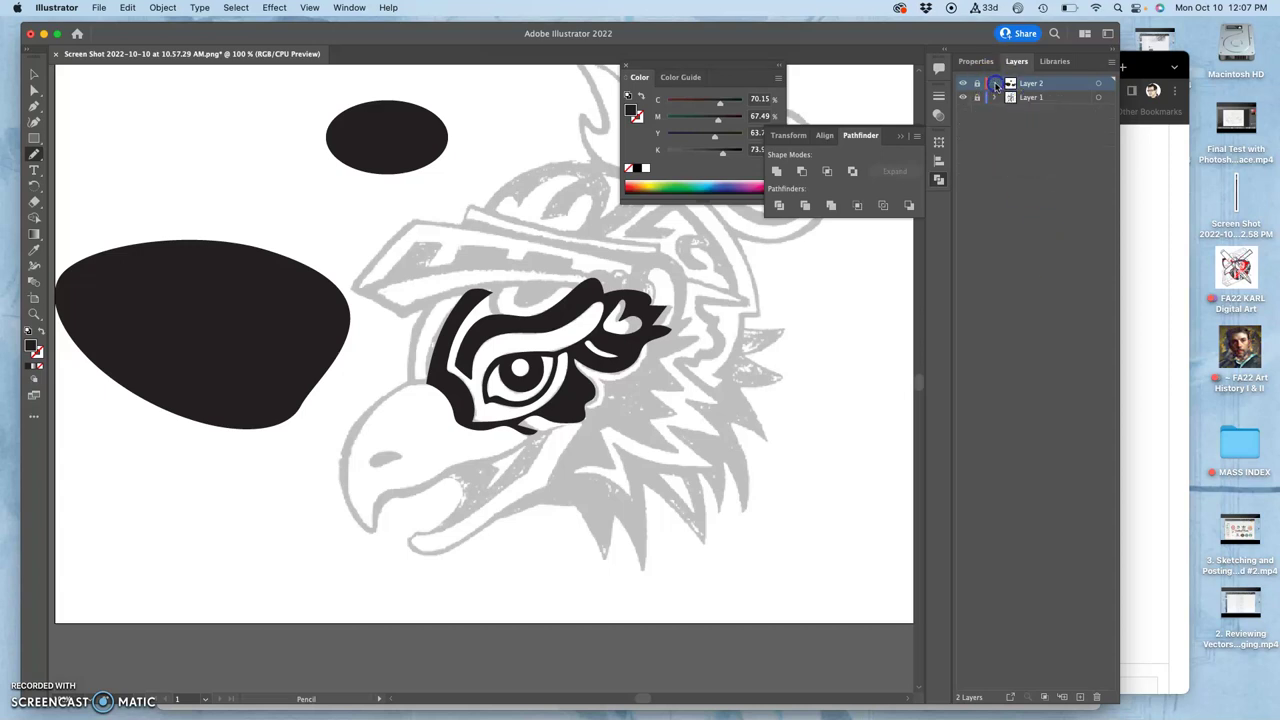
{"action": "left_click", "coordinate": [1080, 698]}
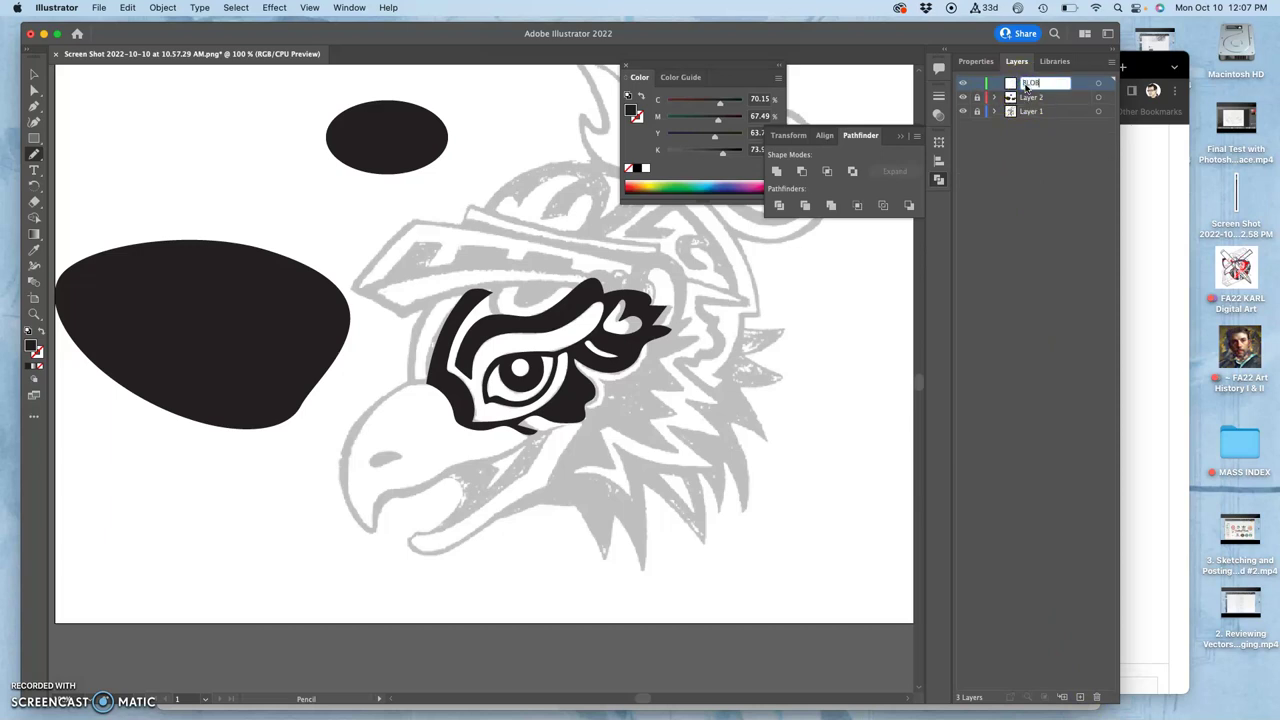
{"action": "left_click", "coordinate": [1044, 139]}
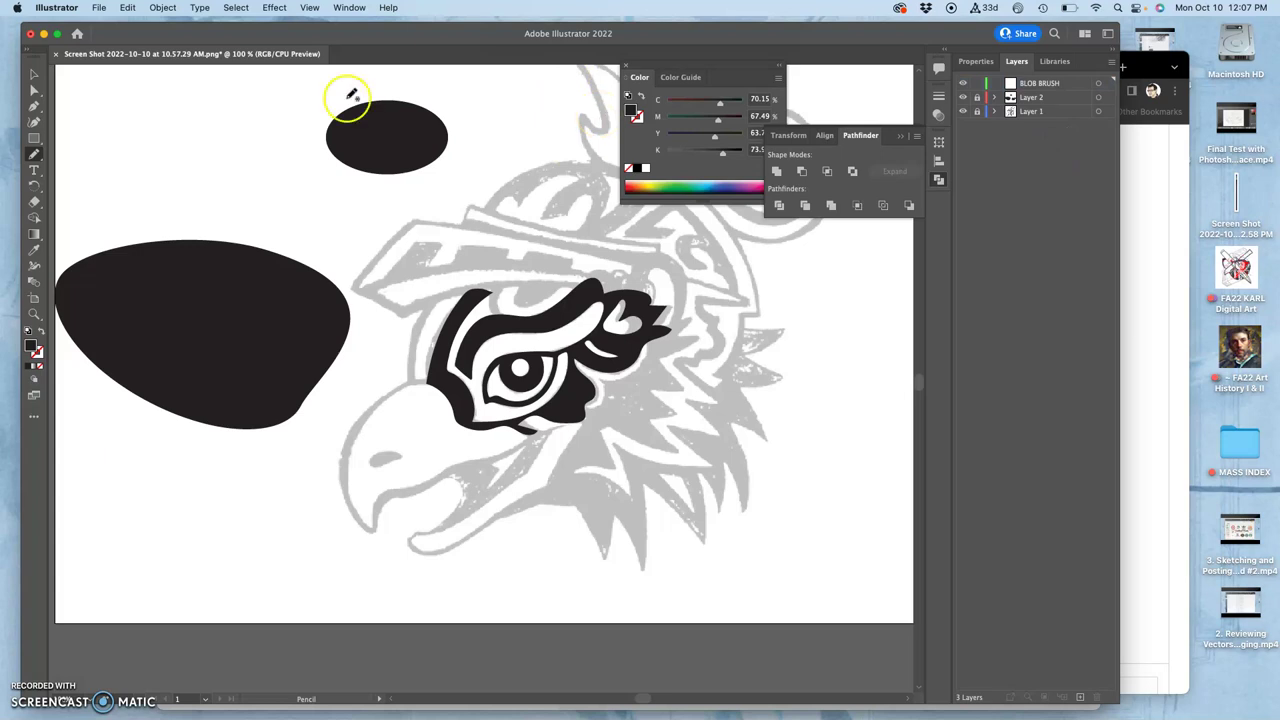
Switch to the Blob Brush and set its fidelity one notch toward Smooth, size 41 pt, with pressure-based variation of 40 pt.
{"action": "left_click", "coordinate": [34, 156]}
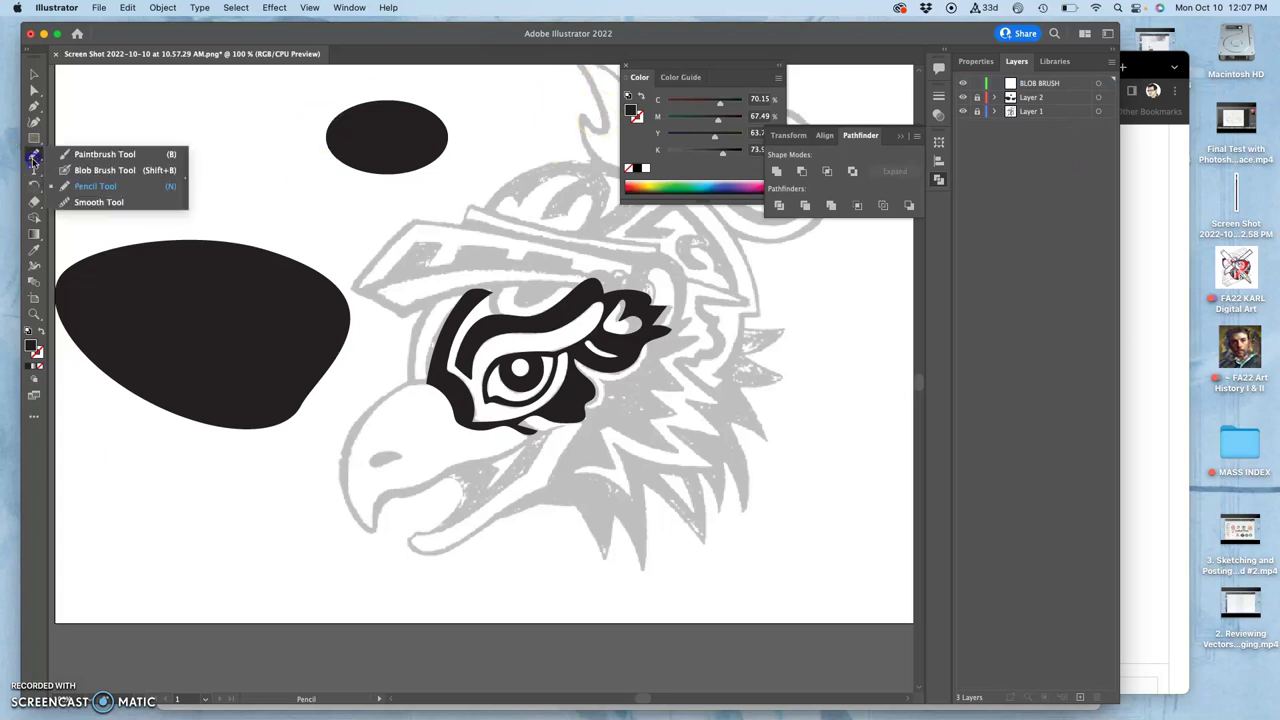
{"action": "left_click", "coordinate": [73, 157]}
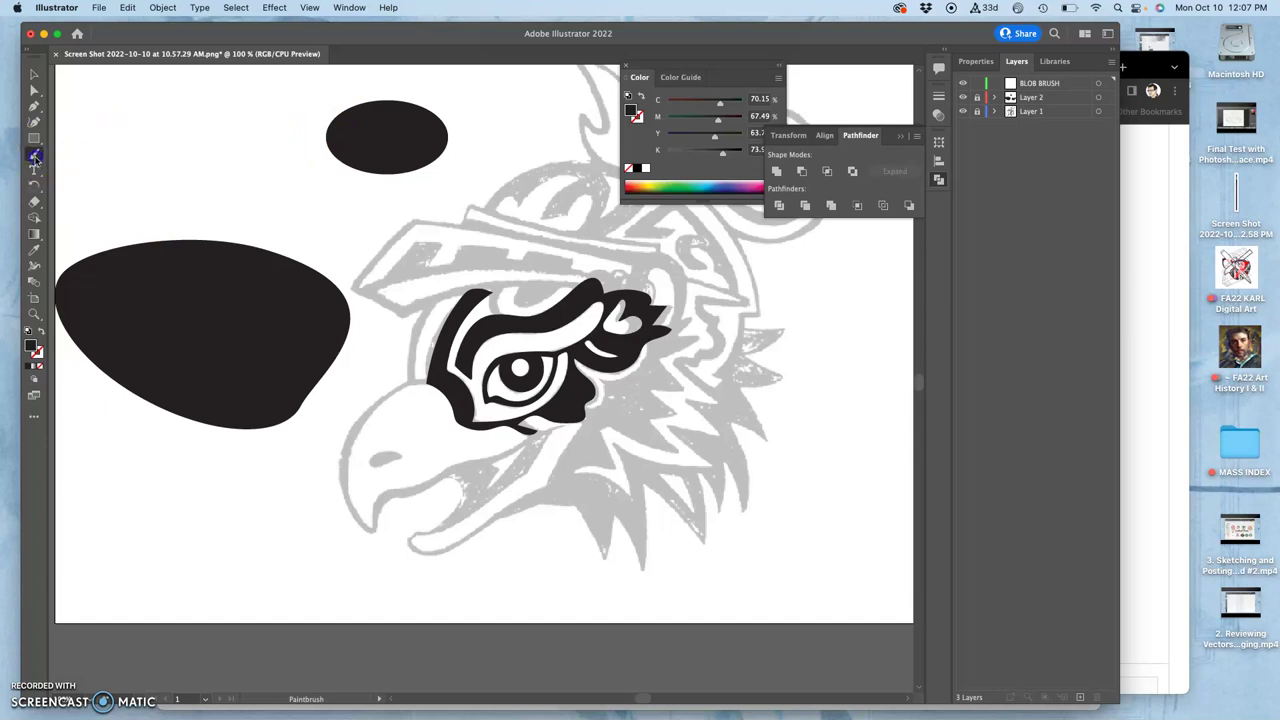
{"action": "left_click", "coordinate": [35, 157]}
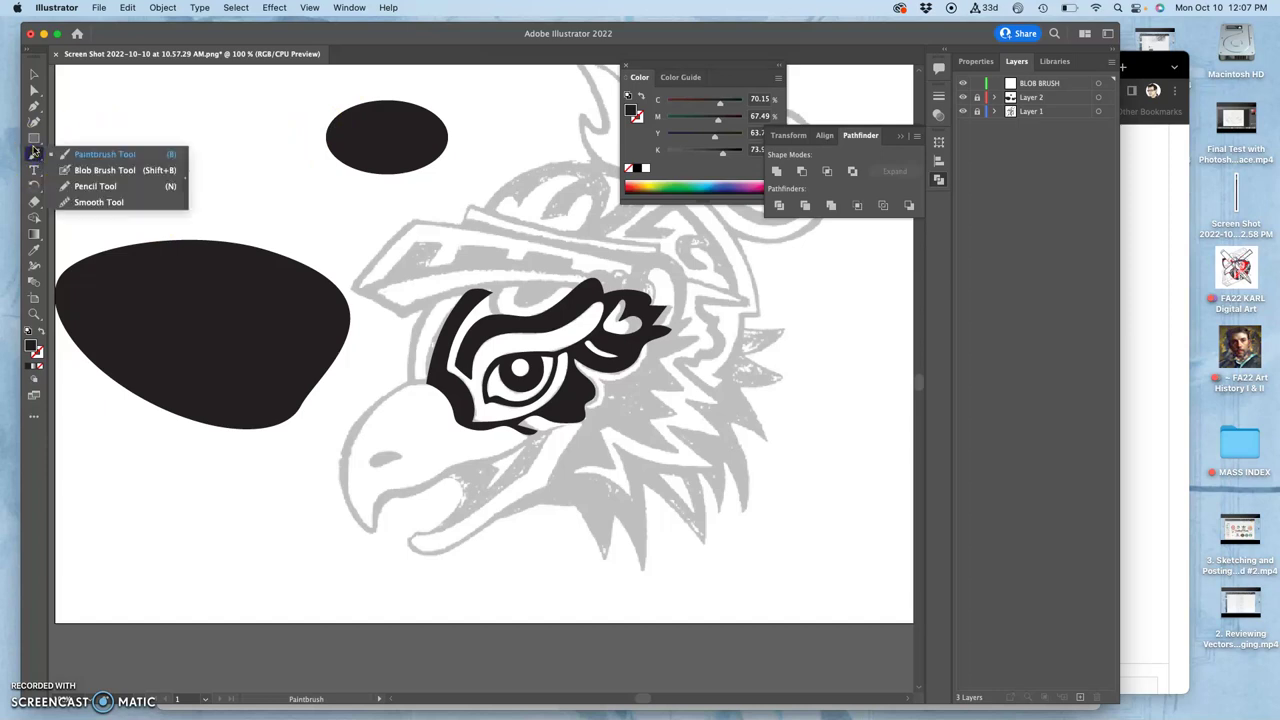
{"action": "left_click", "coordinate": [102, 172]}
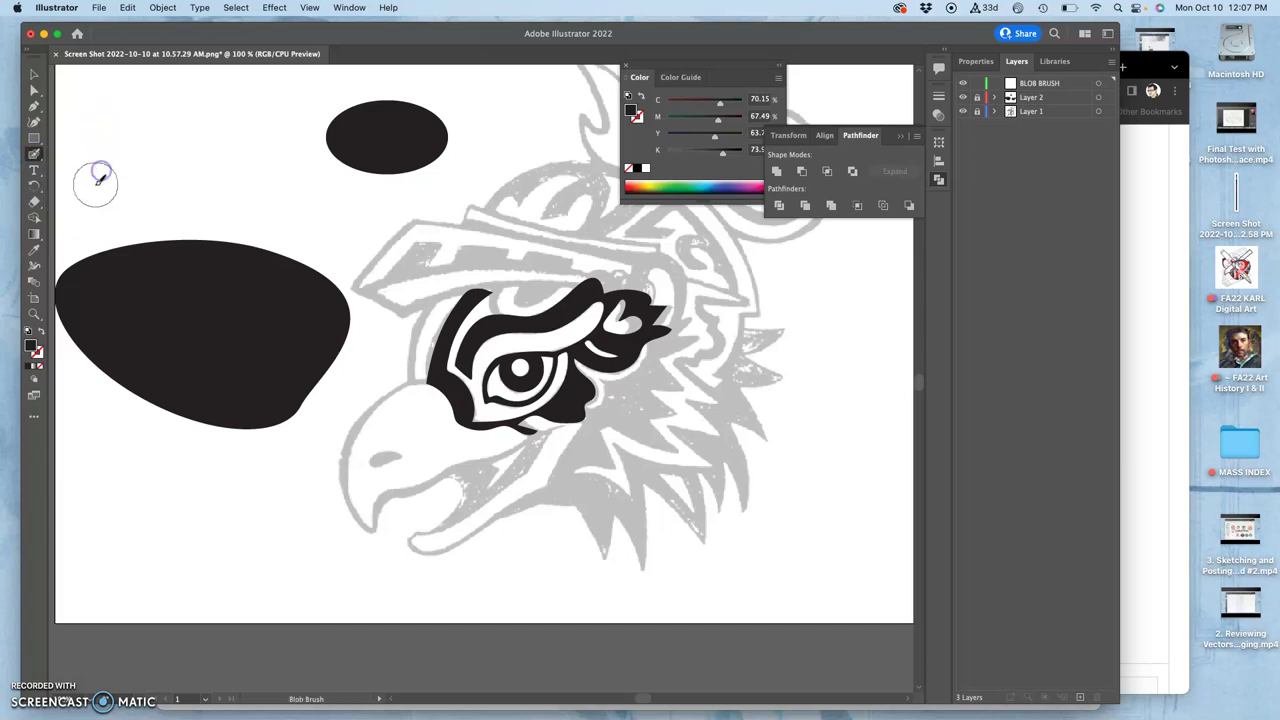
{"action": "double_click", "coordinate": [35, 155]}
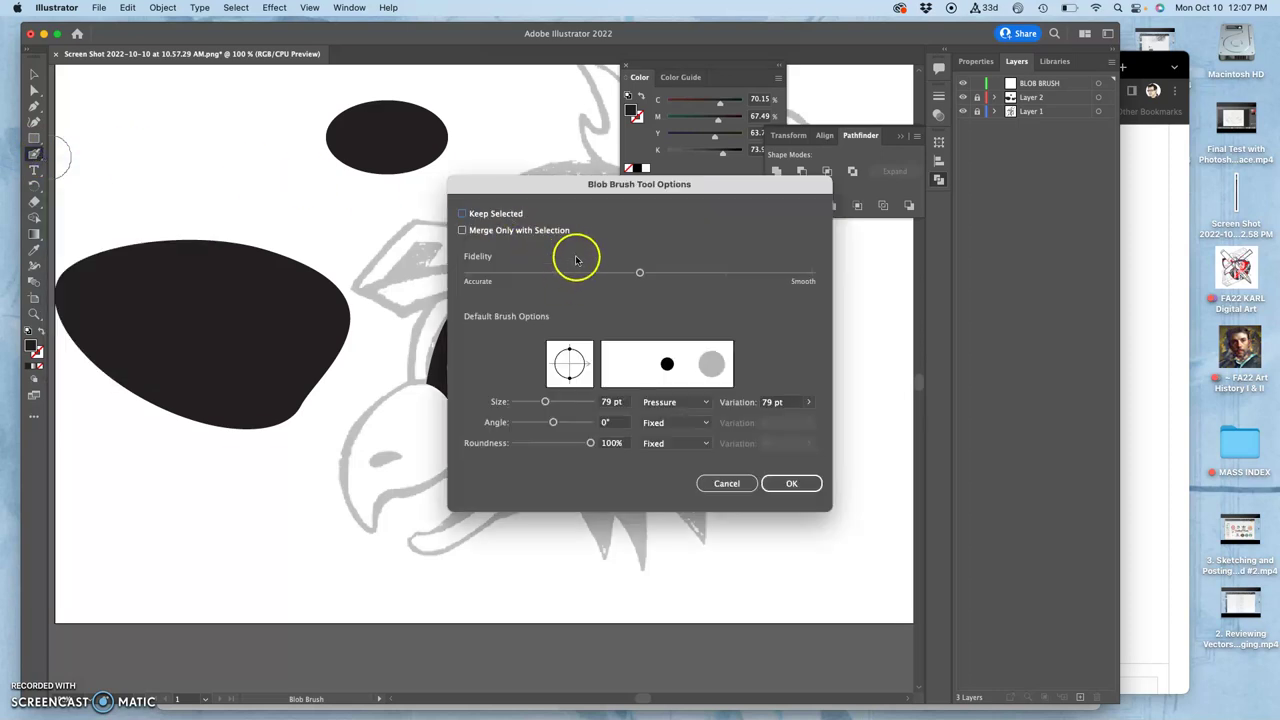
{"action": "left_click_drag", "start_coordinate": [640, 272], "coordinate": [729, 273]}
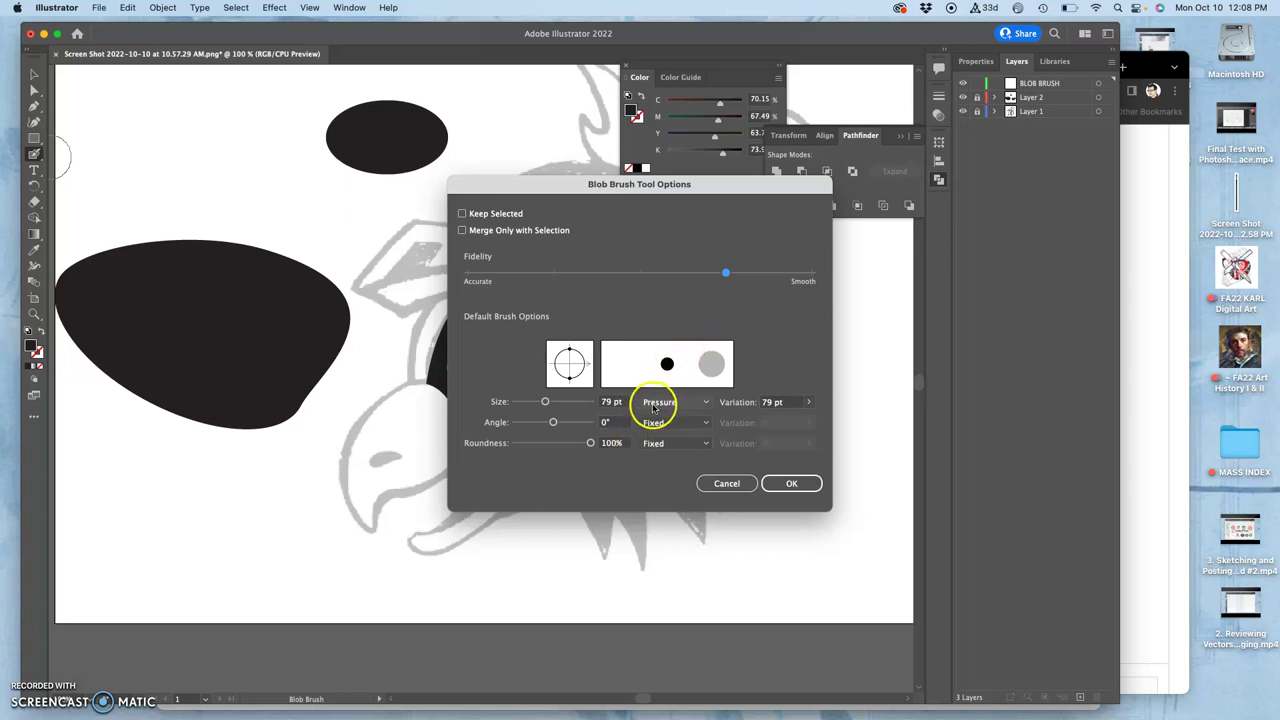
{"action": "left_click_drag", "start_coordinate": [545, 401], "coordinate": [532, 403]}
{"action": "left_click", "coordinate": [703, 402]}
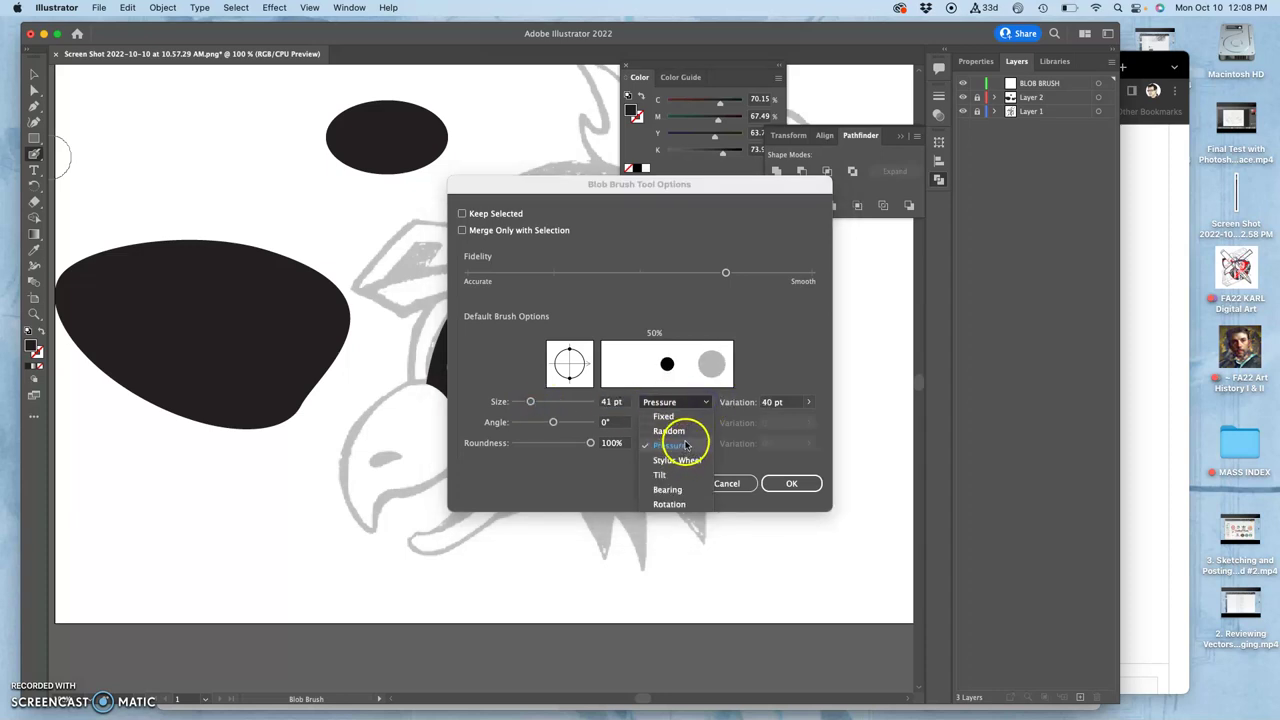
{"action": "left_click", "coordinate": [793, 403]}
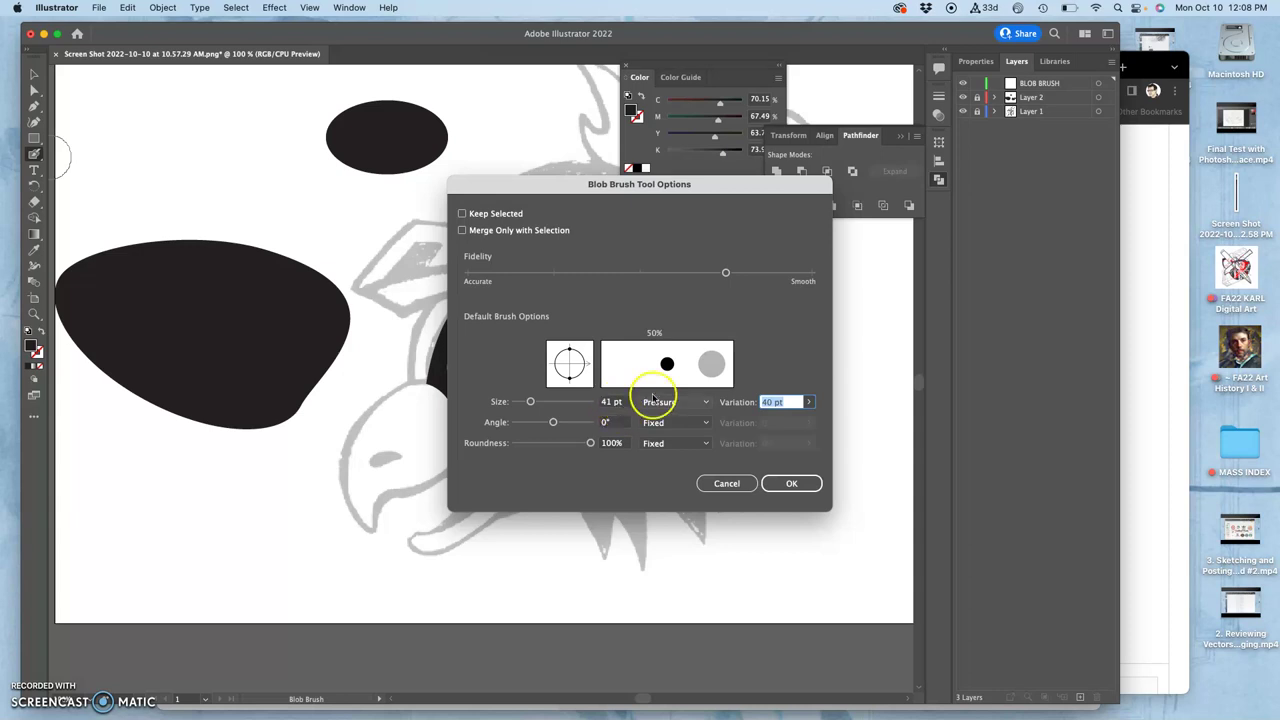
{"action": "left_click", "coordinate": [792, 484]}
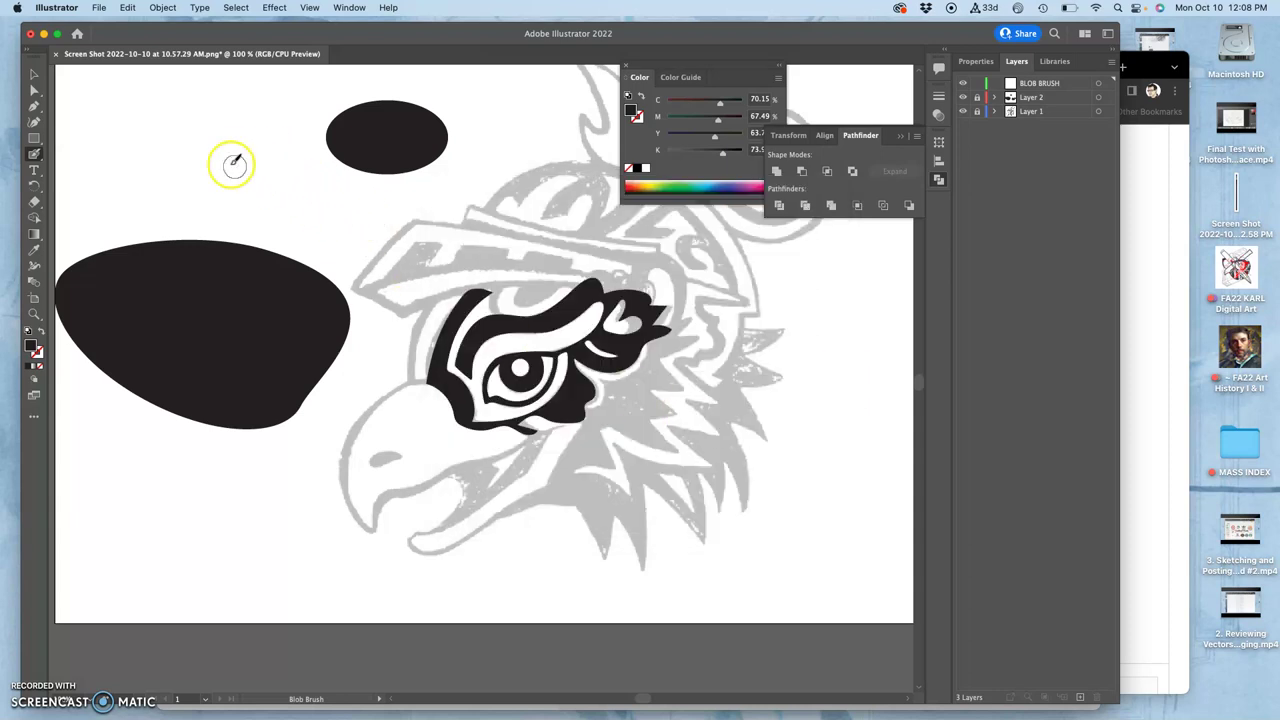
Try out the Blob Brush with test strokes on the canvas around the bird drawing, undoing each one.
{"action": "mouse_move", "coordinate": [191, 115]}
{"action": "left_mouse_down"}
{"action": "mouse_move", "coordinate": [254, 190]}
{"action": "mouse_move", "coordinate": [381, 232]}
{"action": "mouse_move", "coordinate": [491, 230]}
{"action": "mouse_move", "coordinate": [614, 275]}
{"action": "mouse_move", "coordinate": [699, 375]}
{"action": "mouse_move", "coordinate": [656, 516]}
{"action": "mouse_move", "coordinate": [708, 576]}
{"action": "mouse_move", "coordinate": [831, 338]}
{"action": "left_mouse_up"}
{"action": "key", "text": "super+z"}
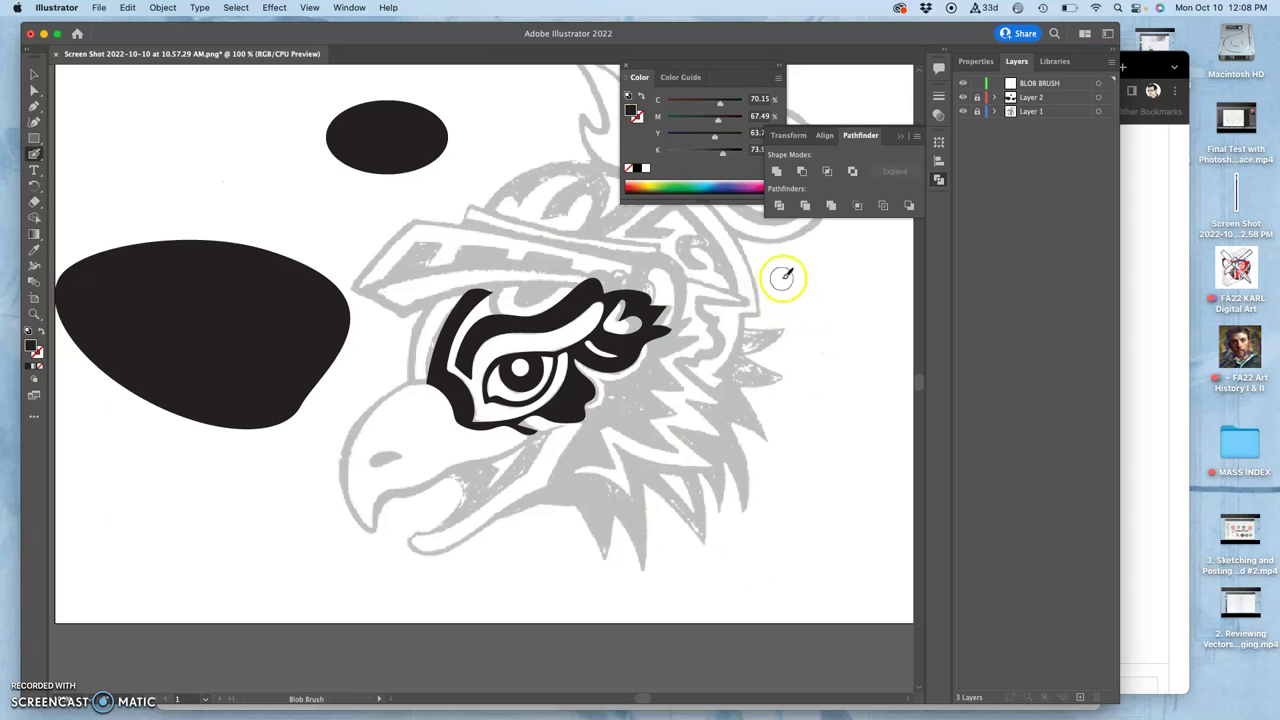
{"action": "mouse_move", "coordinate": [764, 340]}
{"action": "left_mouse_down"}
{"action": "mouse_move", "coordinate": [752, 410]}
{"action": "mouse_move", "coordinate": [786, 478]}
{"action": "left_mouse_up"}
{"action": "key", "text": "super+z"}
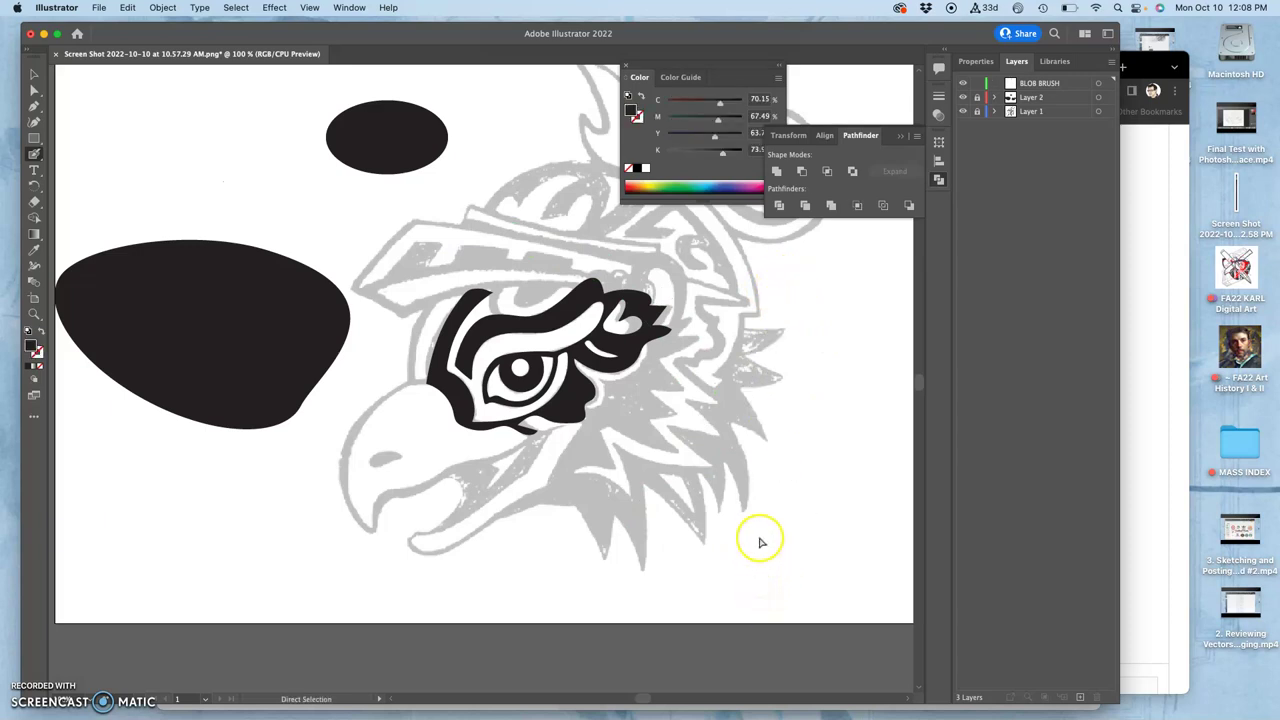
Reduce the Blob Brush size to 37 pt with a matching 37 pt pressure variation.
{"action": "double_click", "coordinate": [35, 155]}
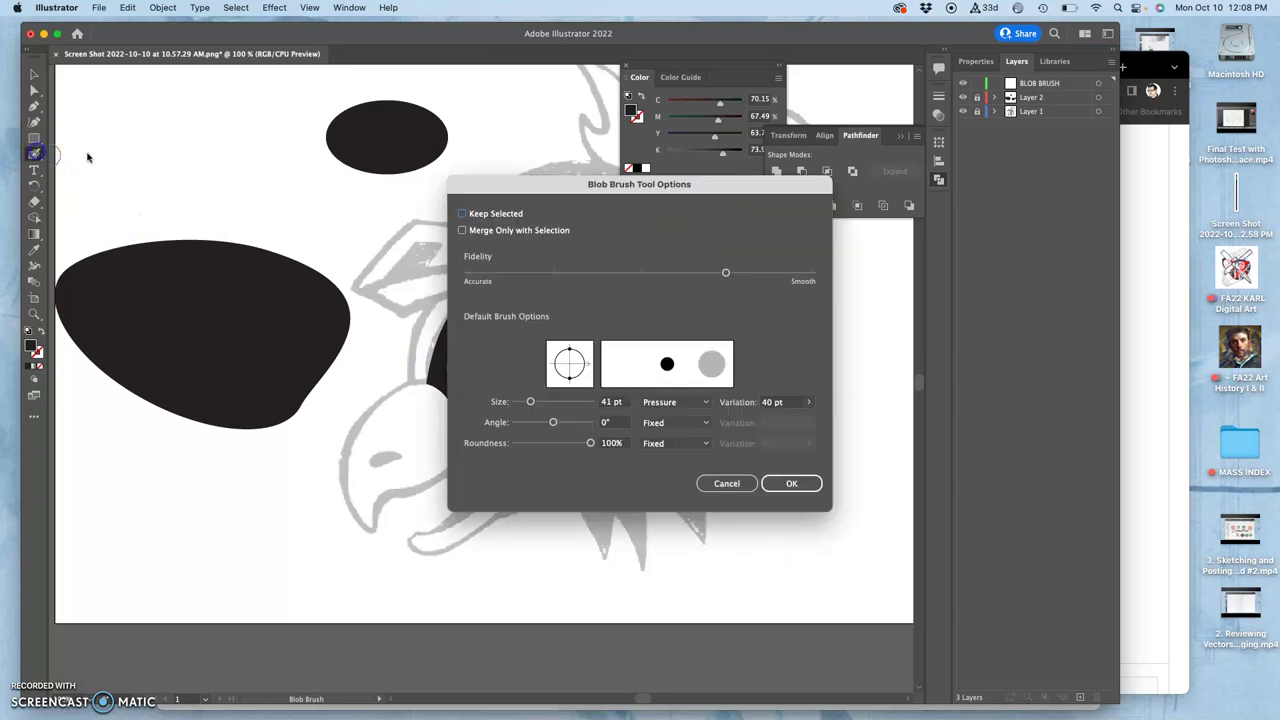
{"action": "left_click", "coordinate": [530, 402]}
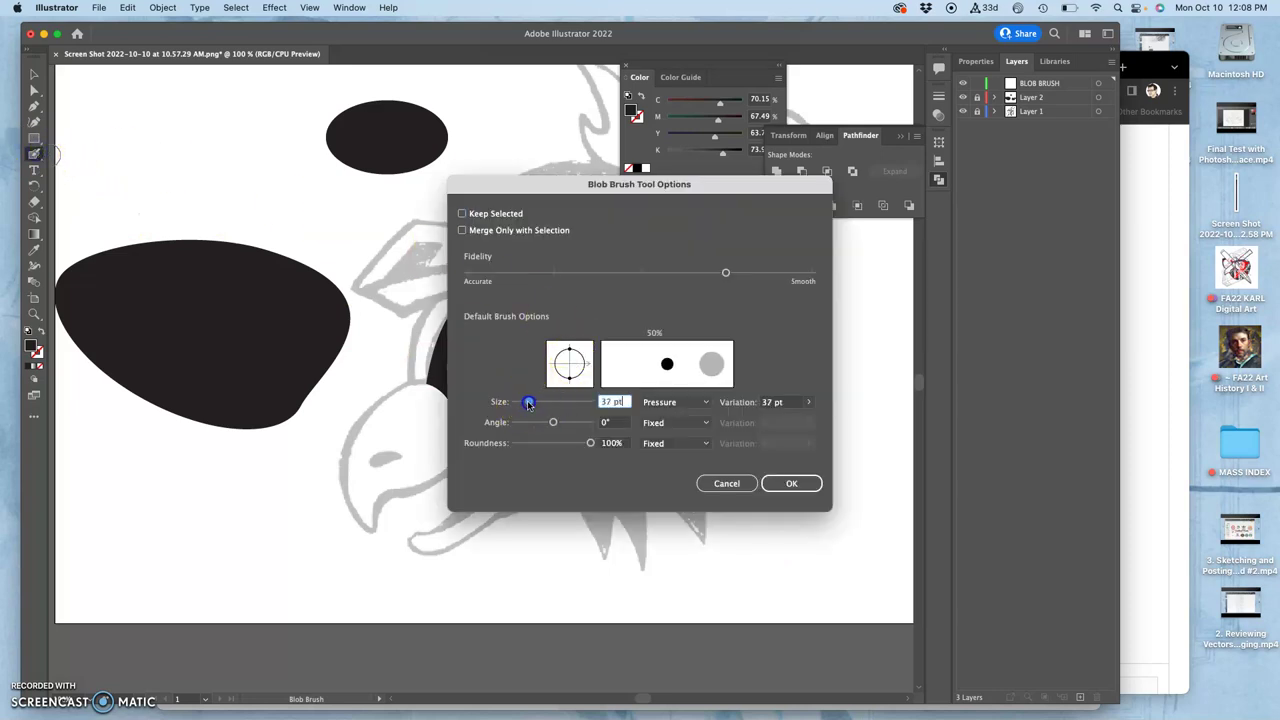
{"action": "left_click", "coordinate": [791, 483]}
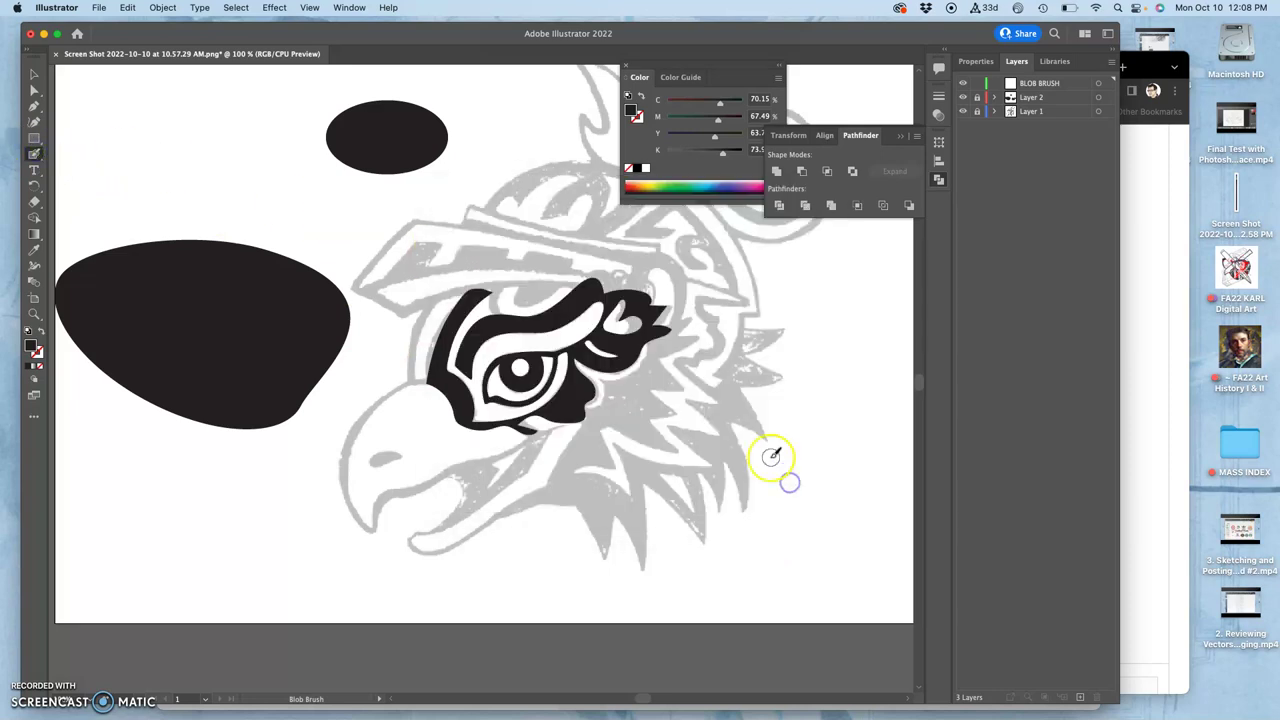